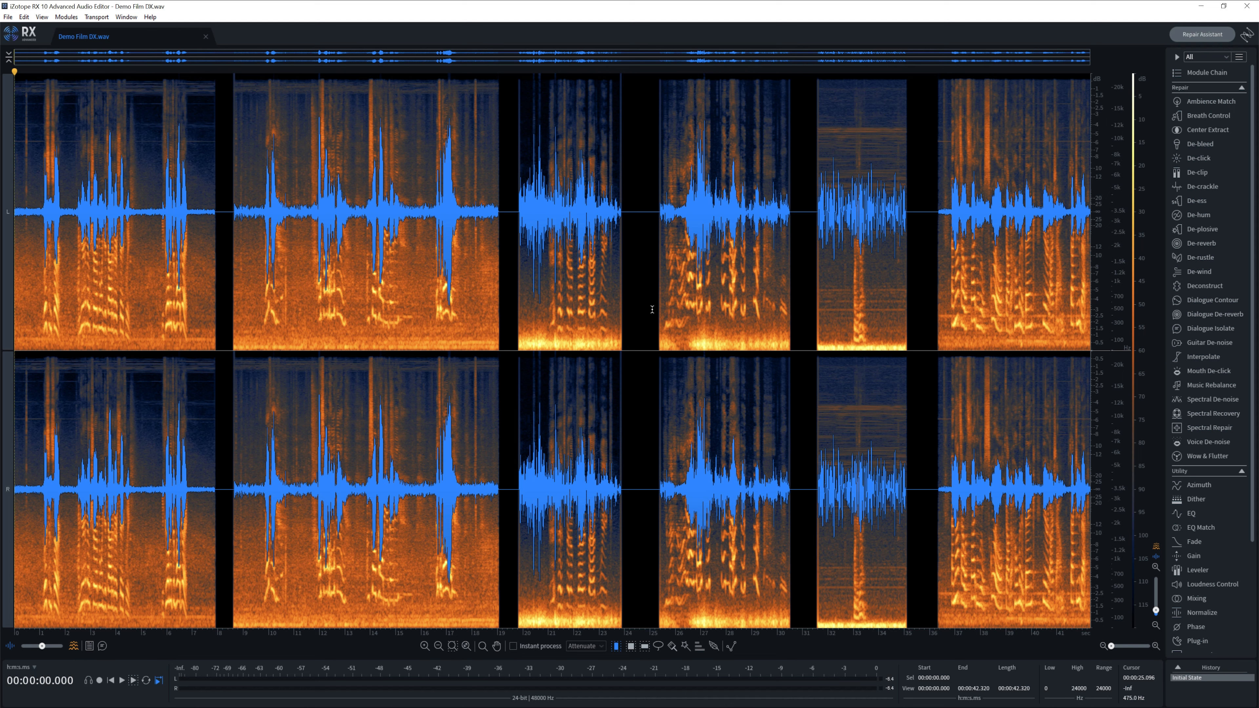
- Set the playhead to 24.3 seconds in Demo Film DX.wav and turn on the transcribed word labels
click(633, 260)
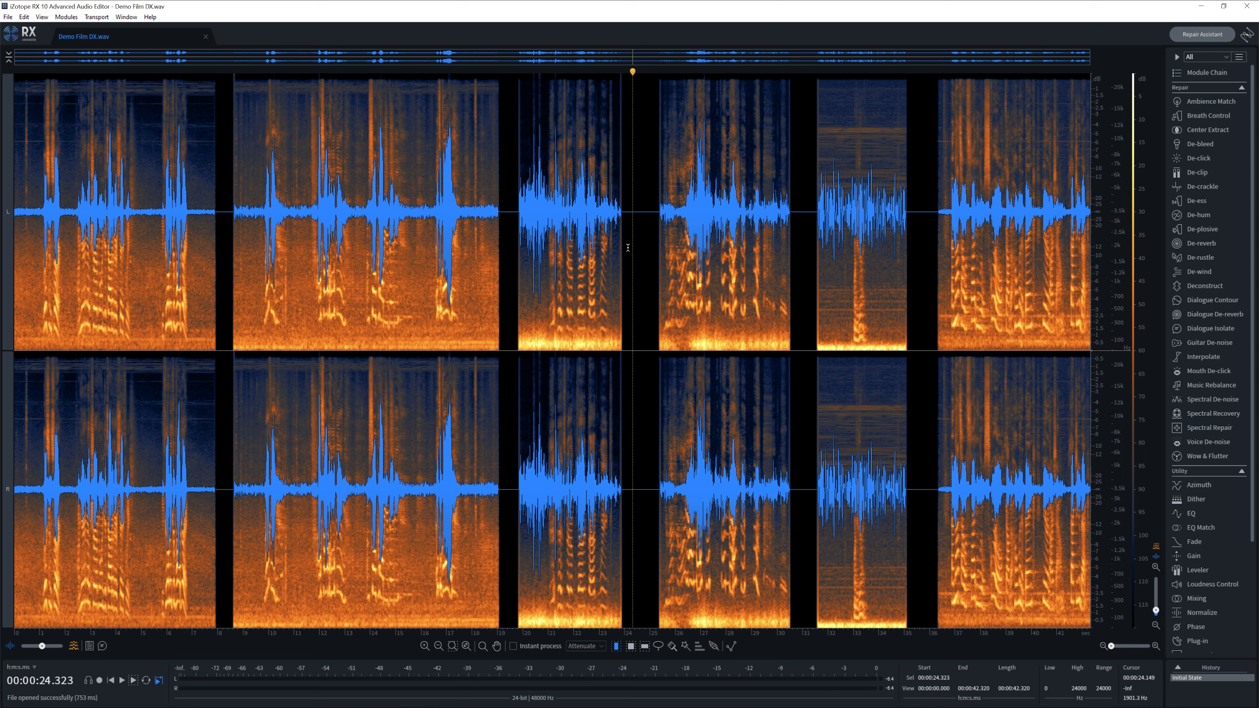
click(104, 645)
click(1247, 37)
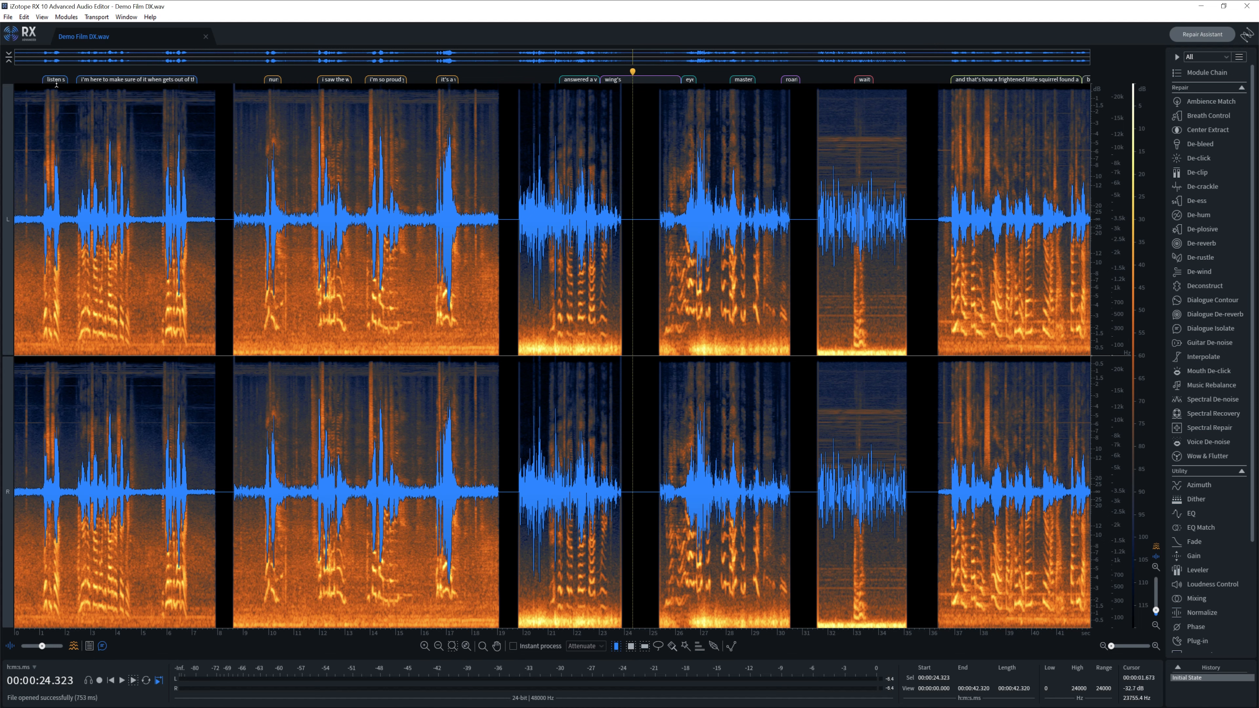
- Place the playhead at 6.5 seconds and zoom in on the opening dialogue lines
click(179, 164)
scroll(419, 164, up, 3)
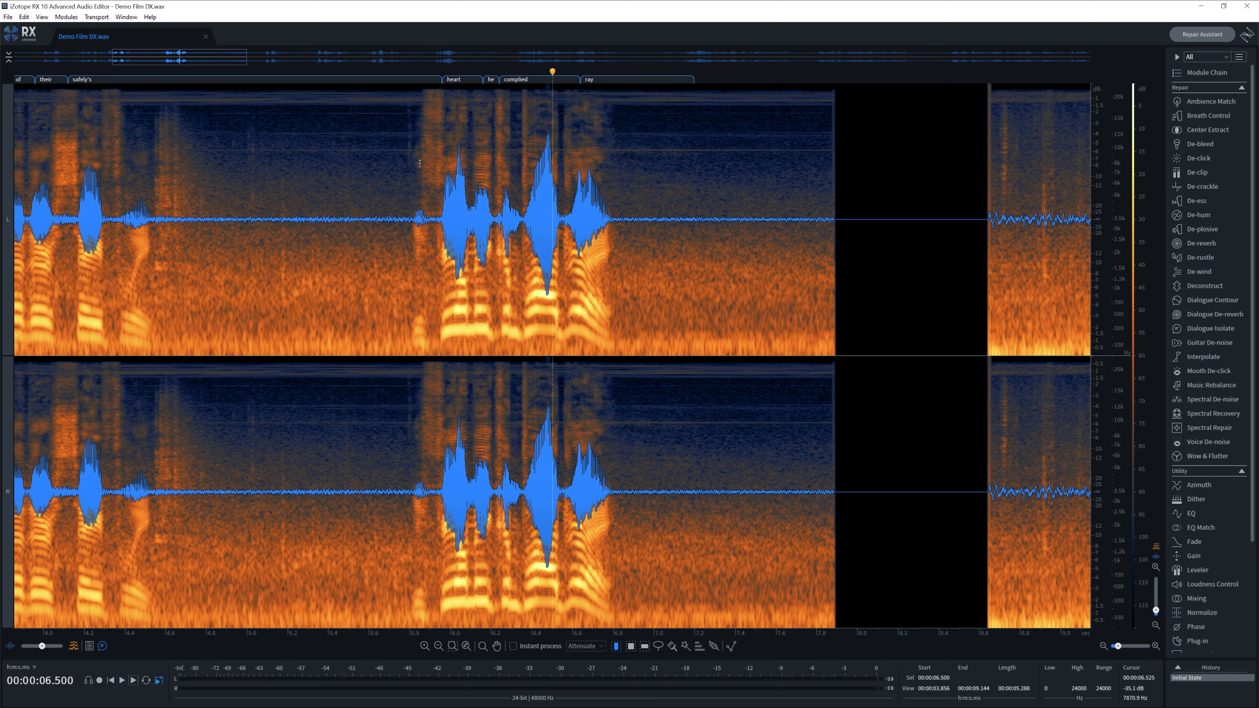
- Play the dialogue from 9.6 seconds, then from 21.2 seconds, stopping after each
scroll(420, 164, down, 3)
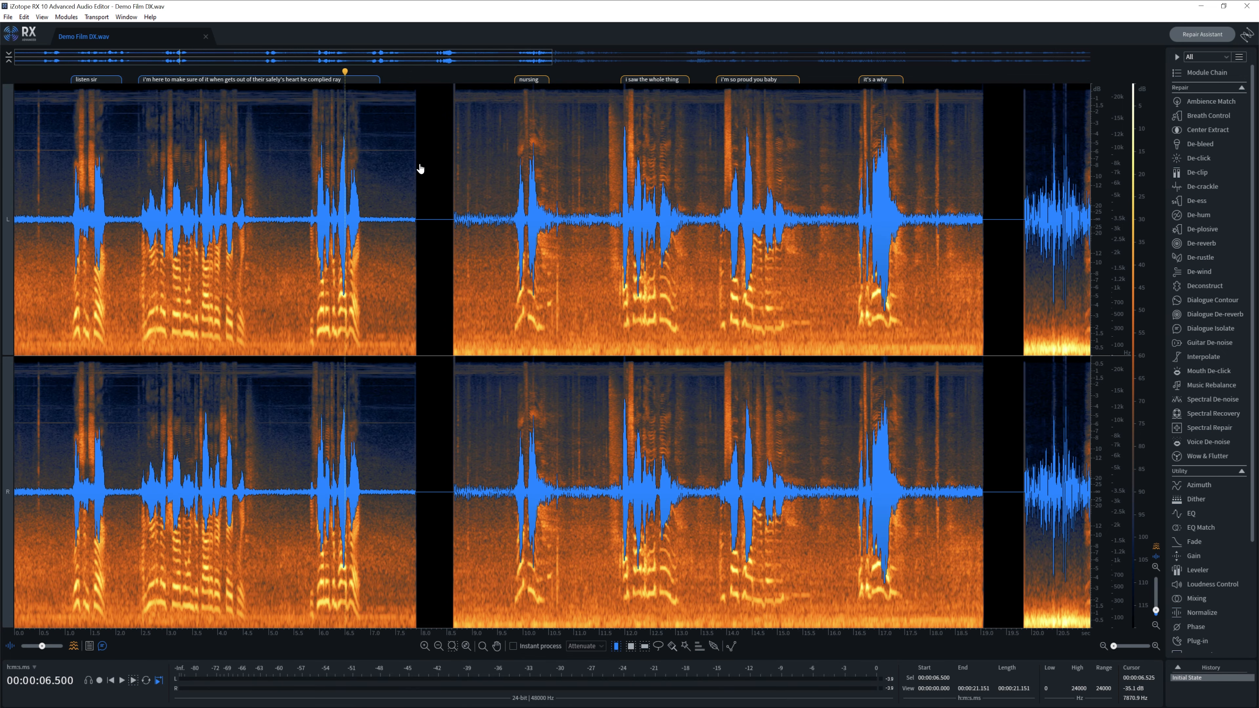
click(503, 169)
key(space)
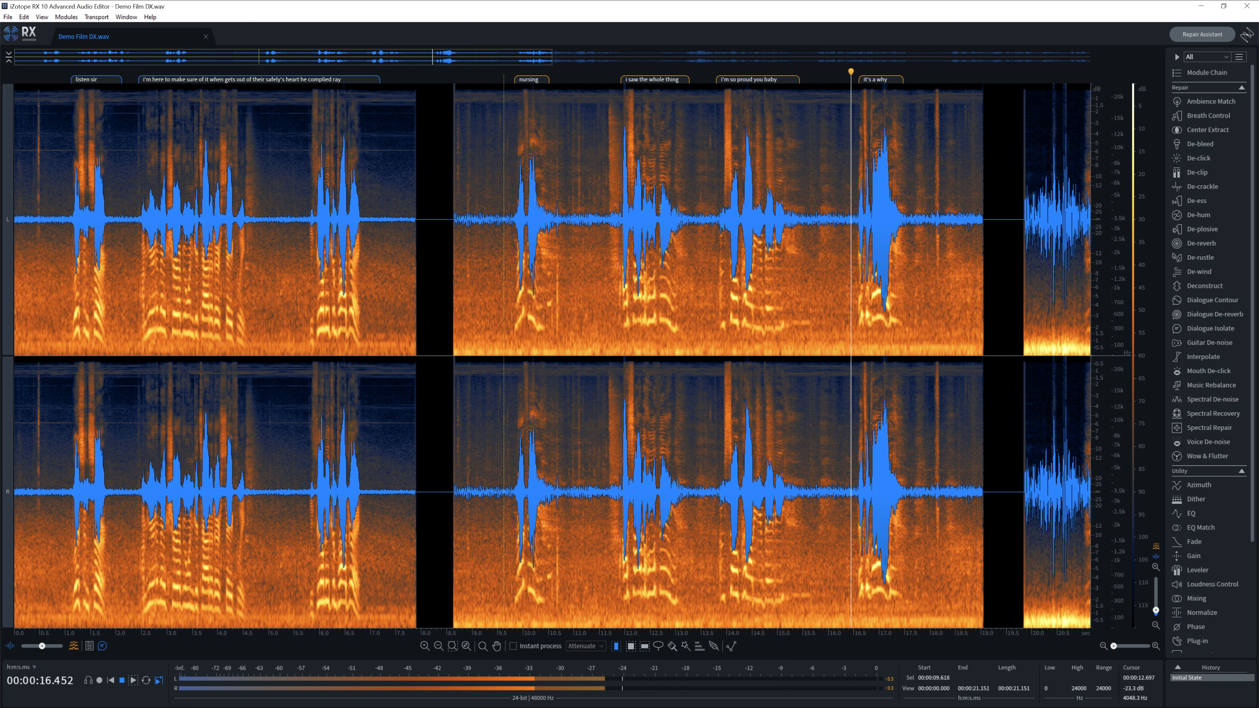
key(space)
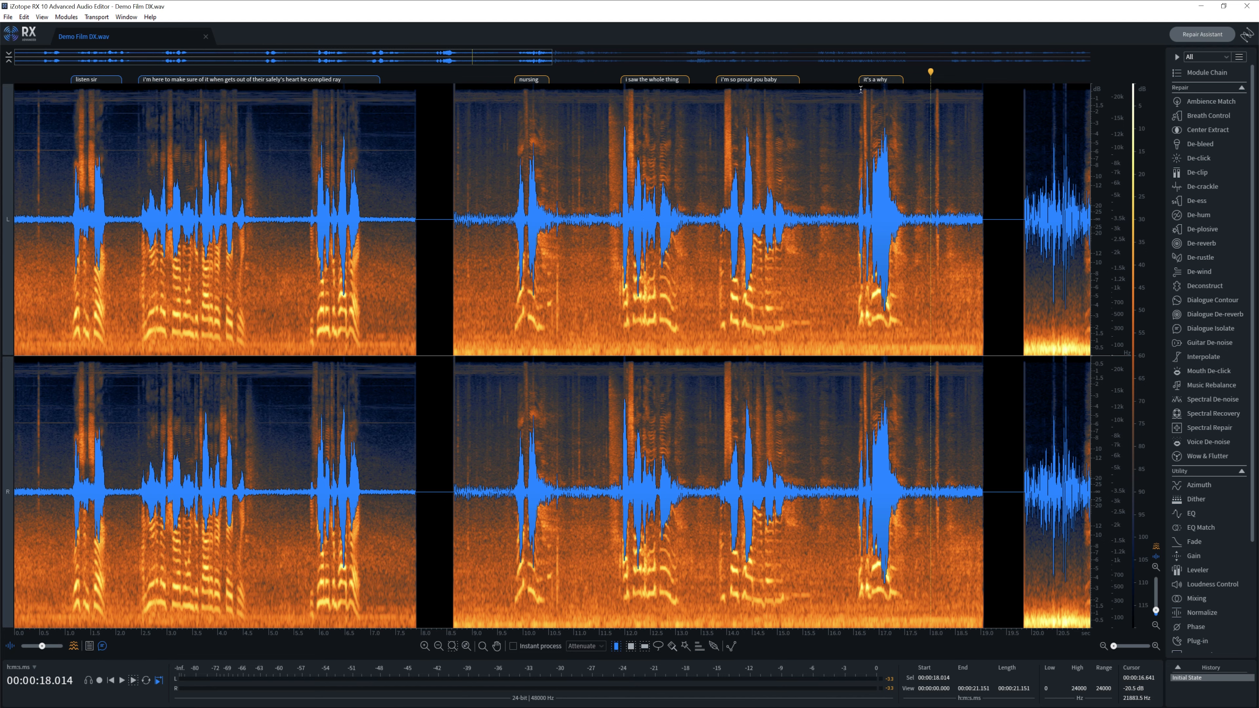
click(875, 150)
scroll(875, 155, down, 3)
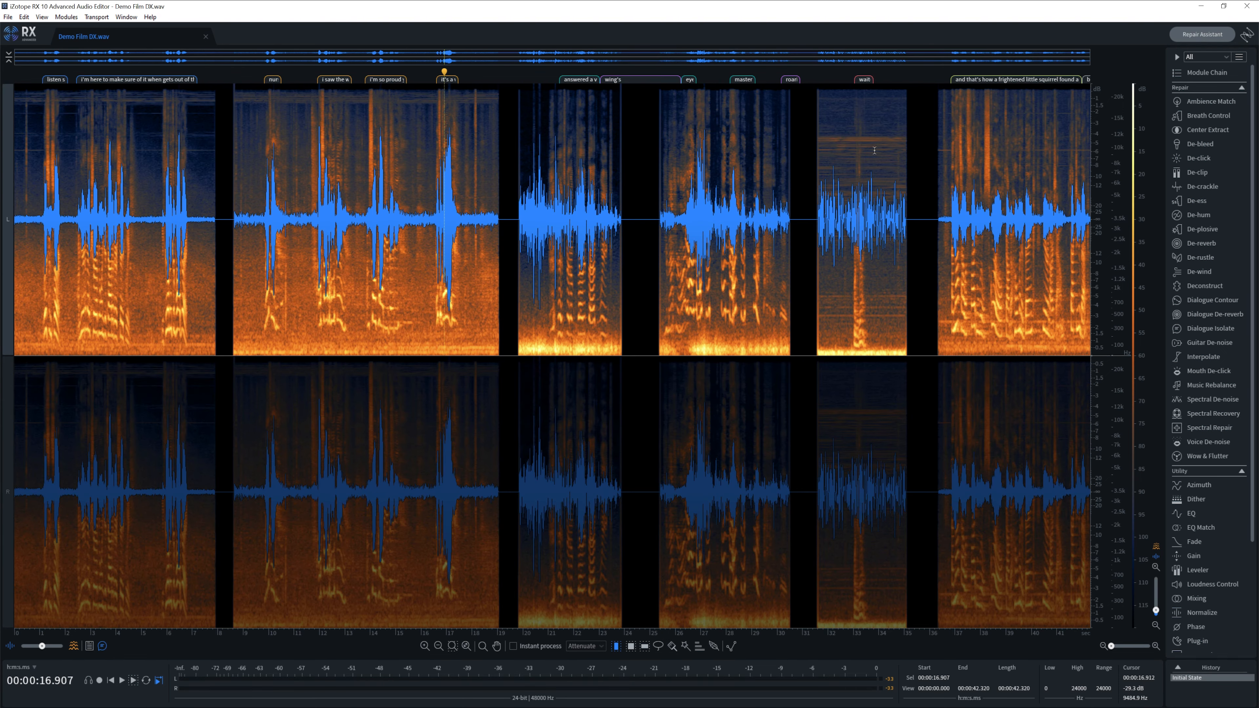
click(554, 171)
key(space)
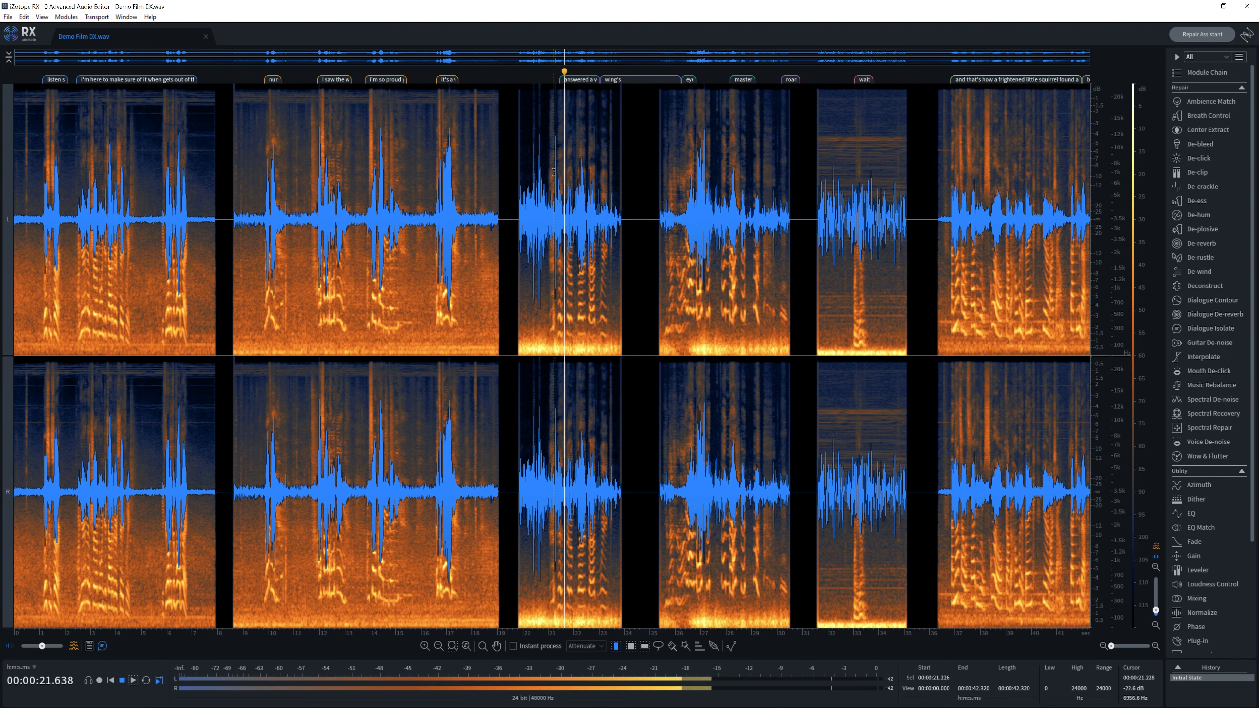
scroll(554, 177, up, 3)
key(space)
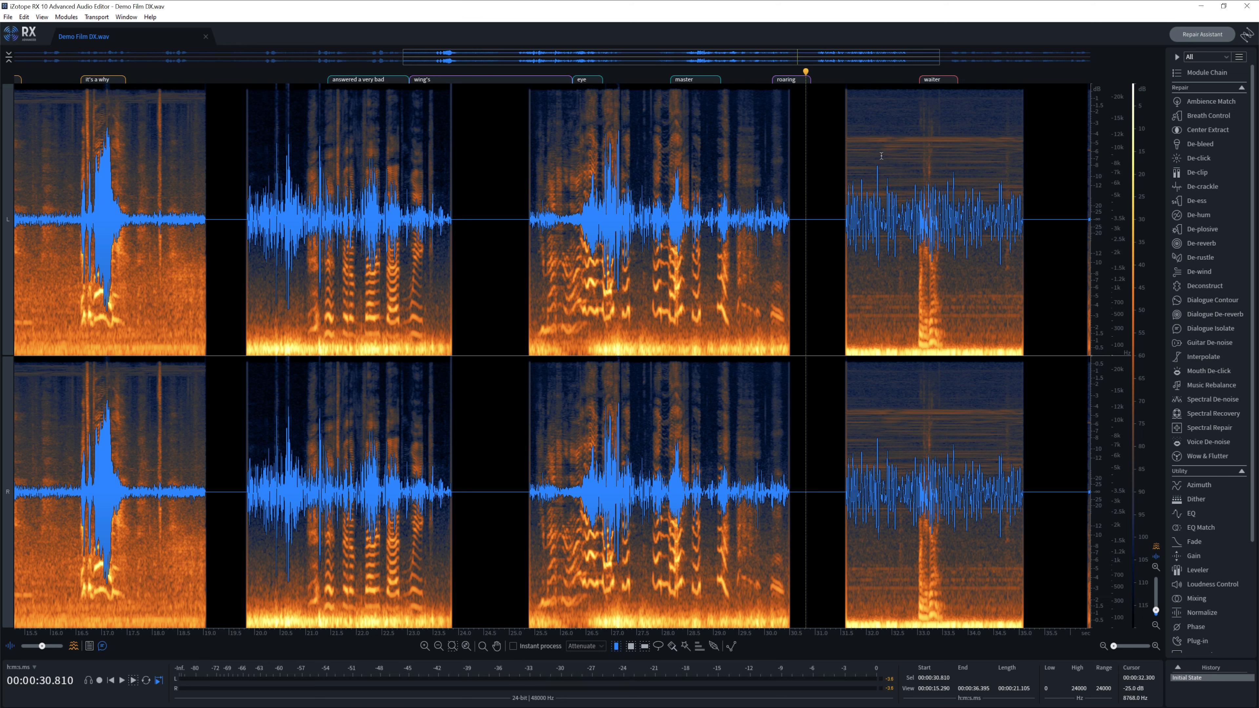
- Zoom out, play the closing section from 36.7 seconds, and leave the playhead at 41.2 seconds
key(ctrl+minus)
key(space)
key(space)
click(833, 168)
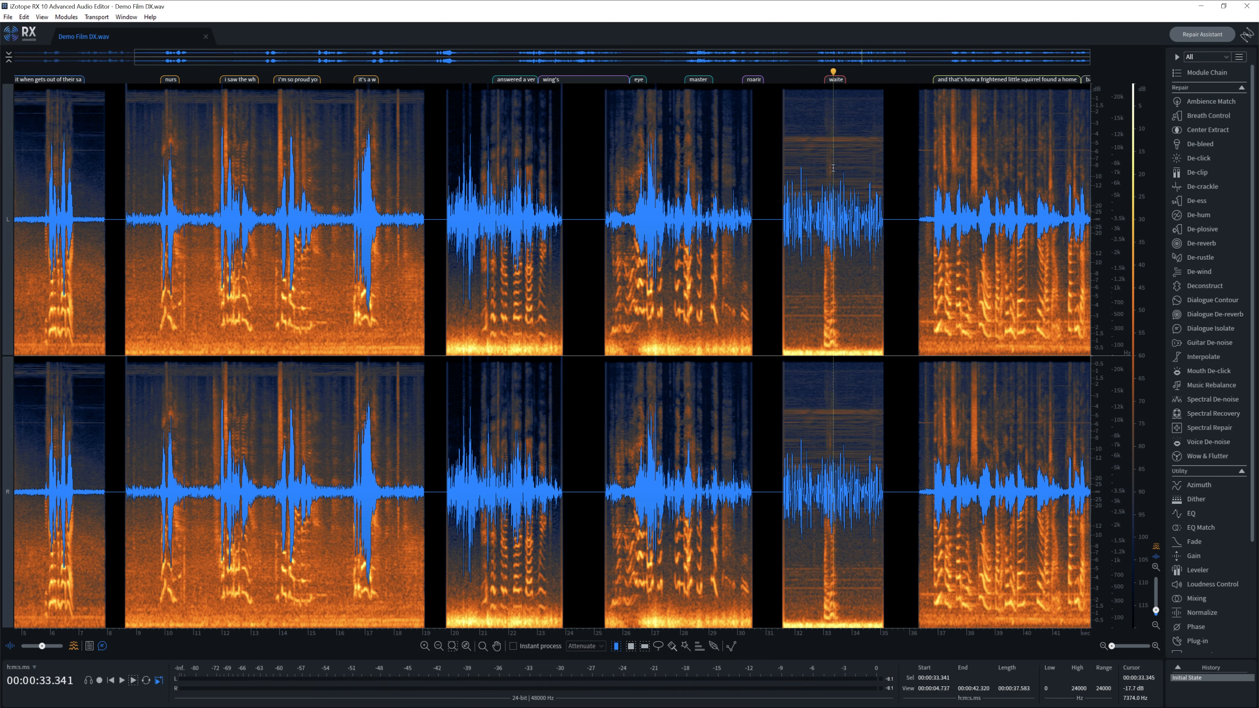
key(ctrl+equal)
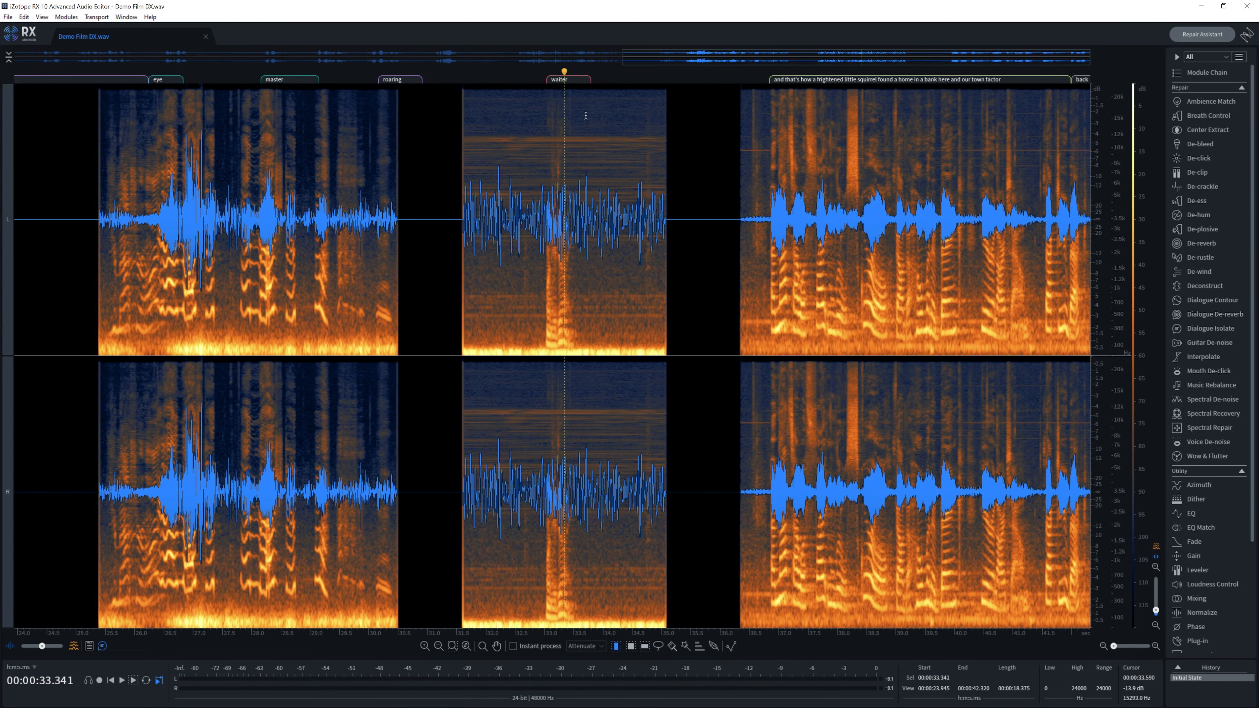
click(761, 155)
key(space)
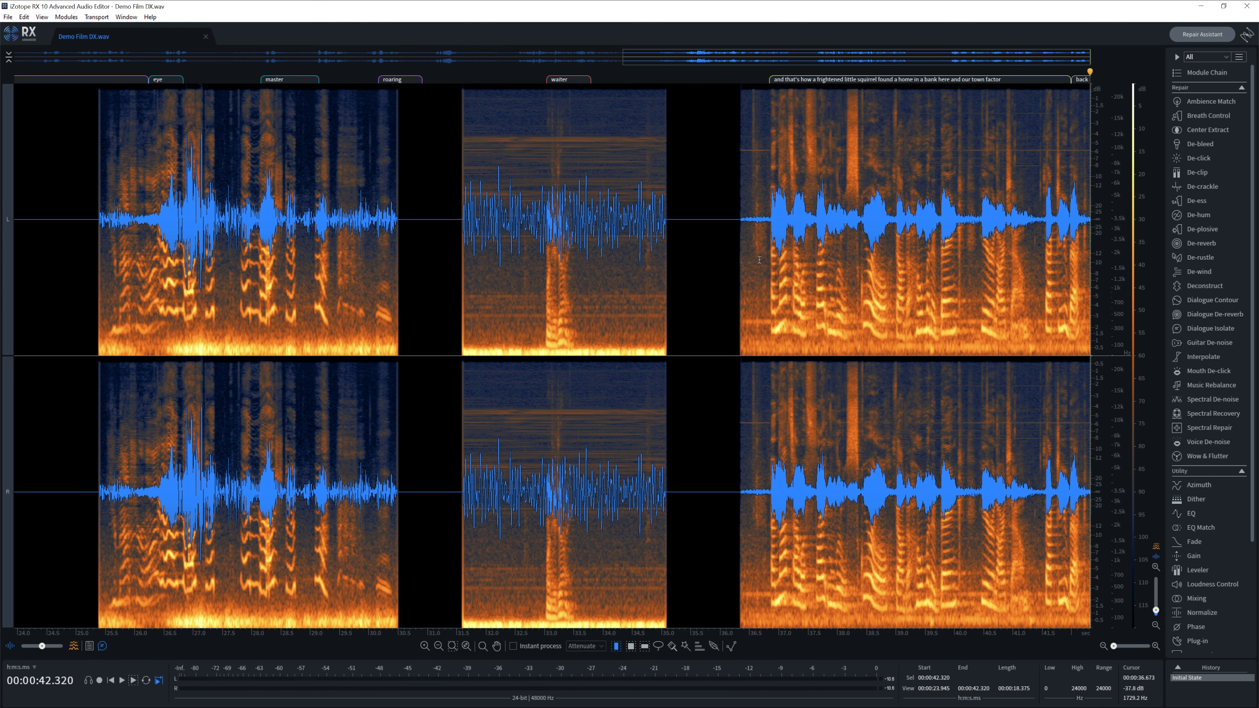
click(1021, 208)
scroll(1022, 209, up, 2)
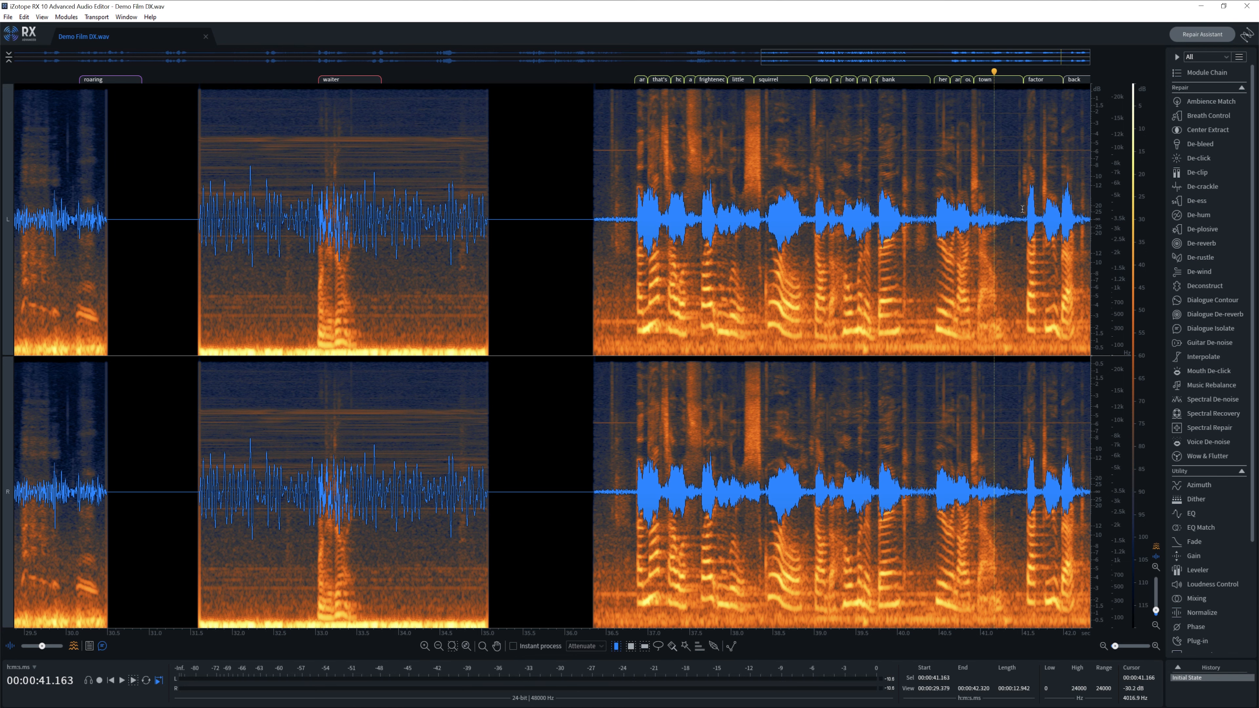
scroll(1022, 209, down, 5)
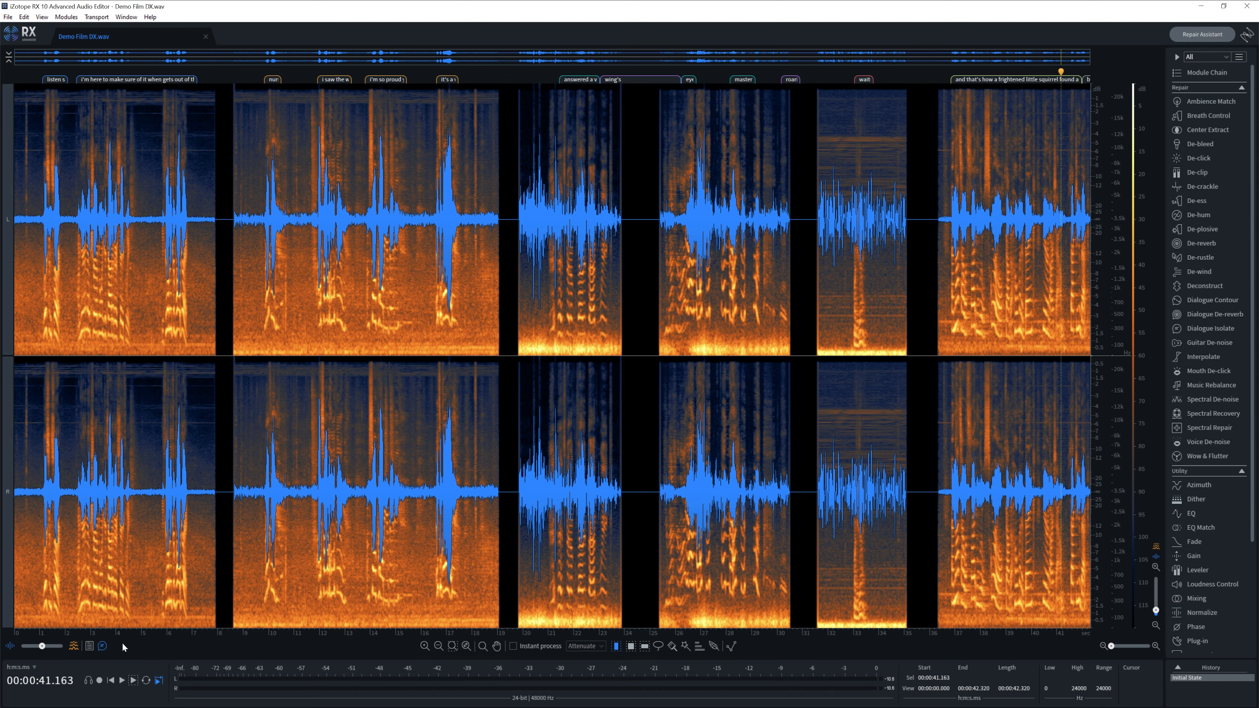
- Search the transcript for 'squirrell' and play the 'squirrel' result at 00:00:38
click(89, 645)
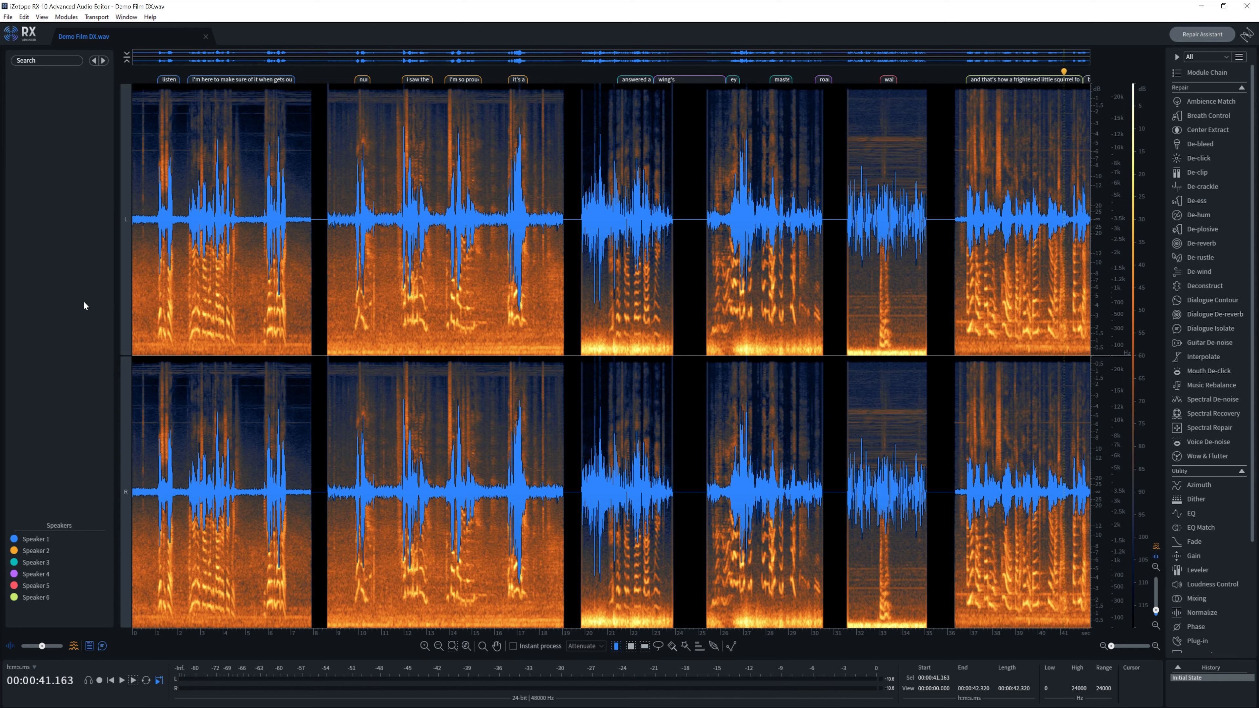
click(45, 60)
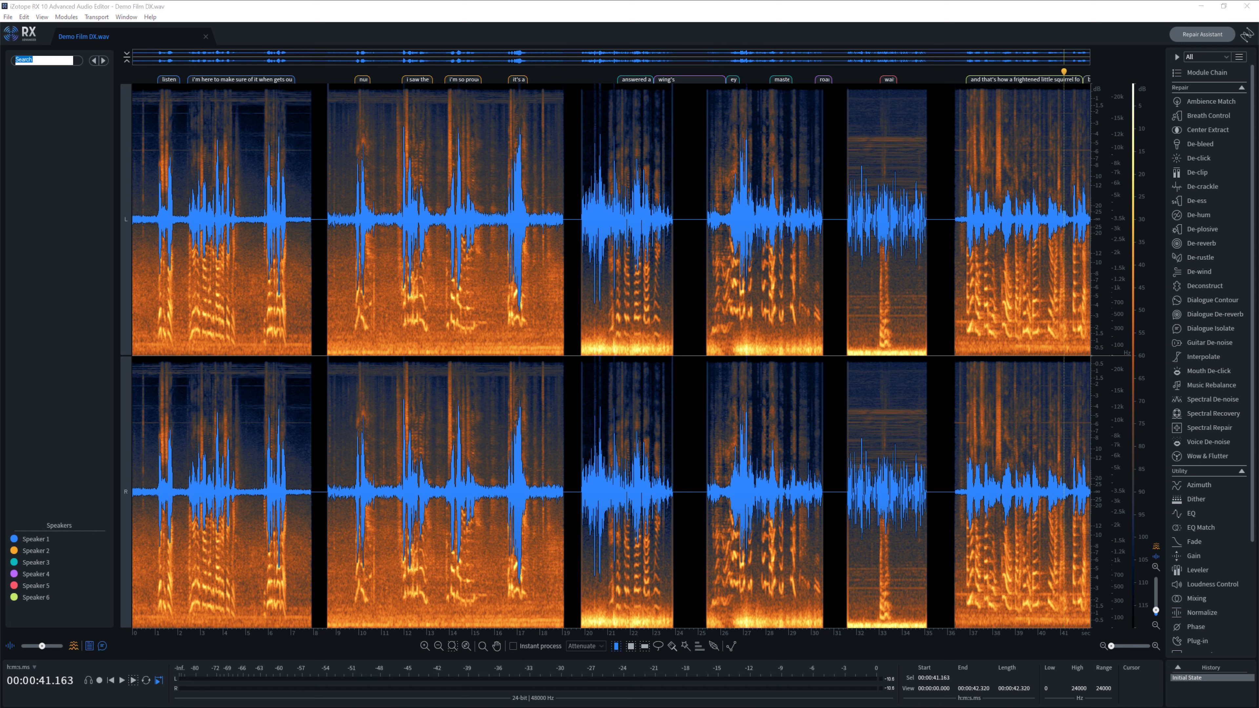
text(squirrell)
key(Return)
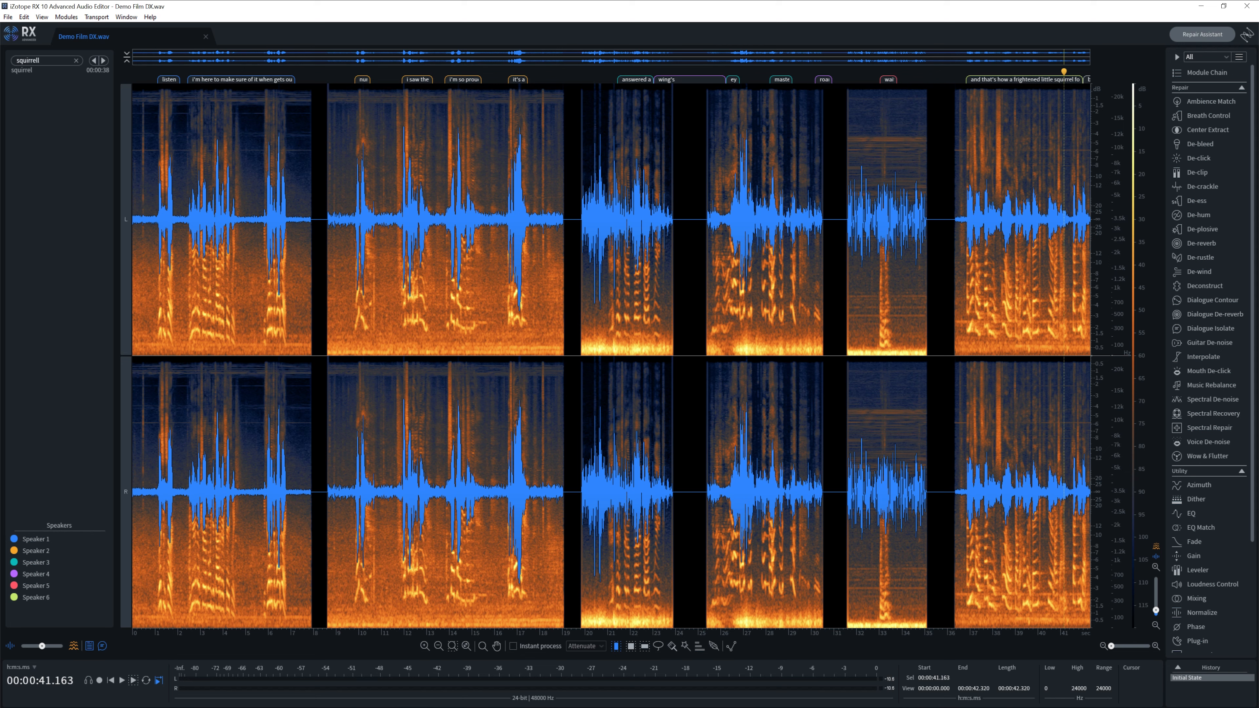
click(41, 71)
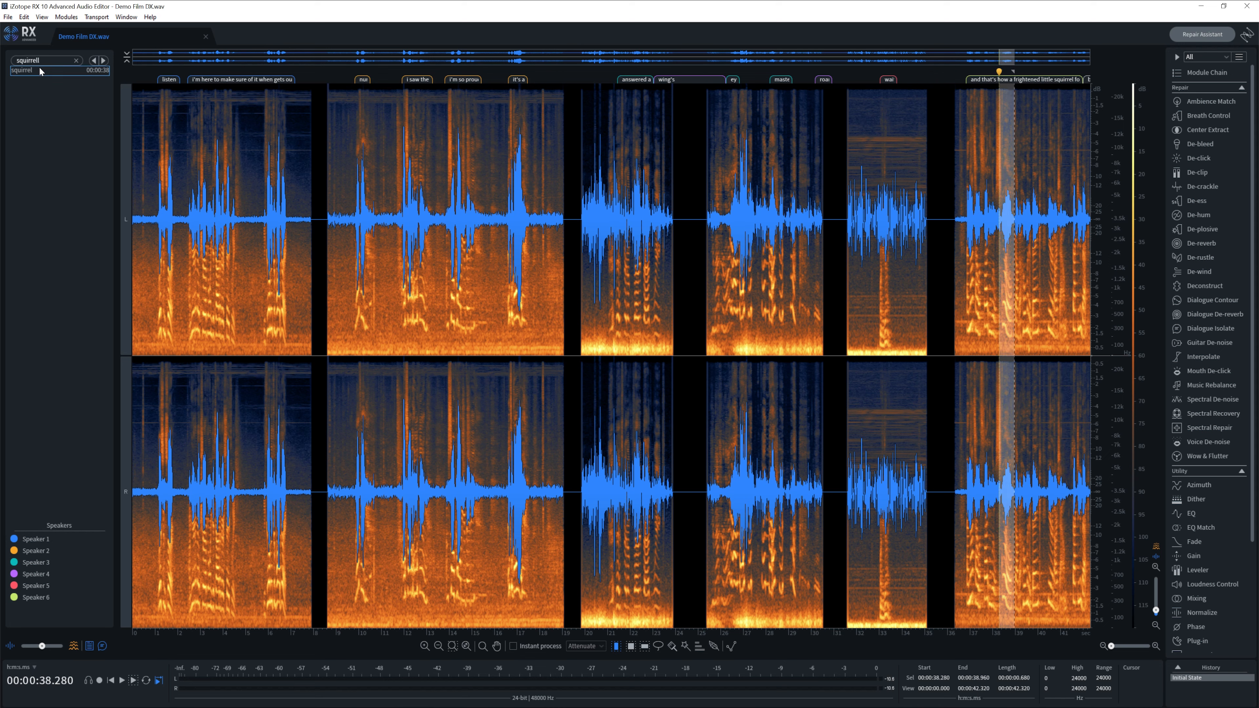
key(space)
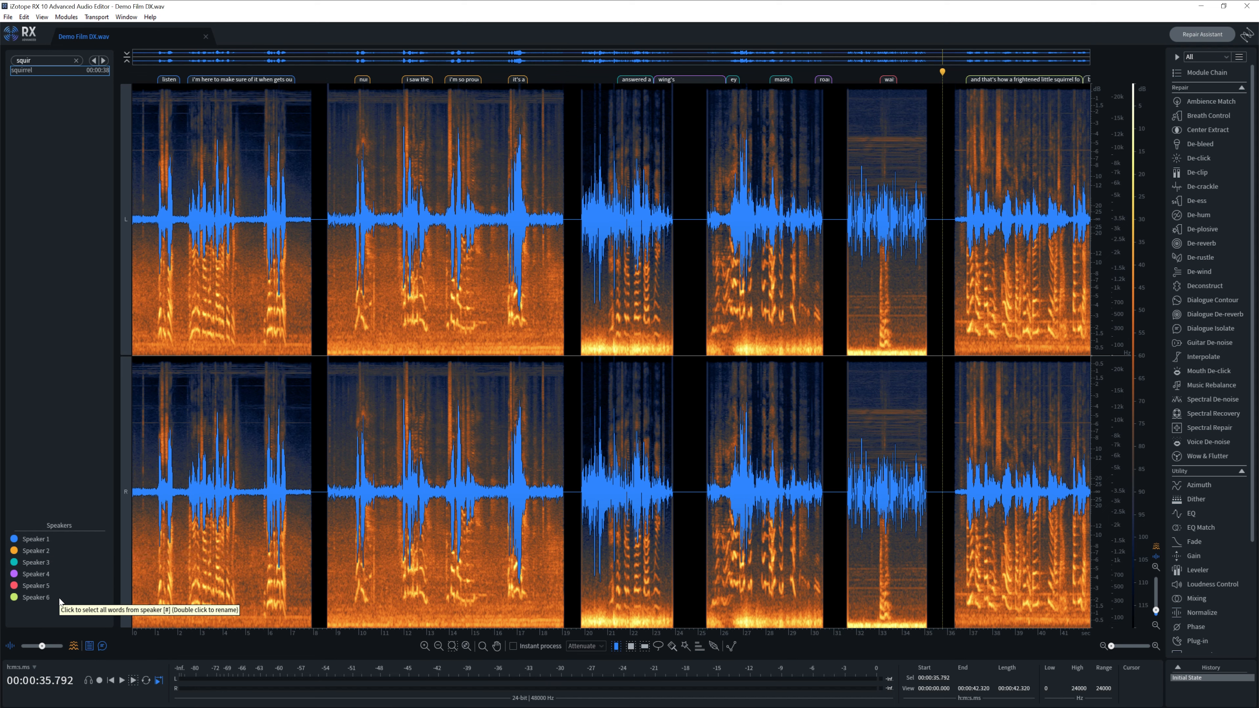
click(45, 542)
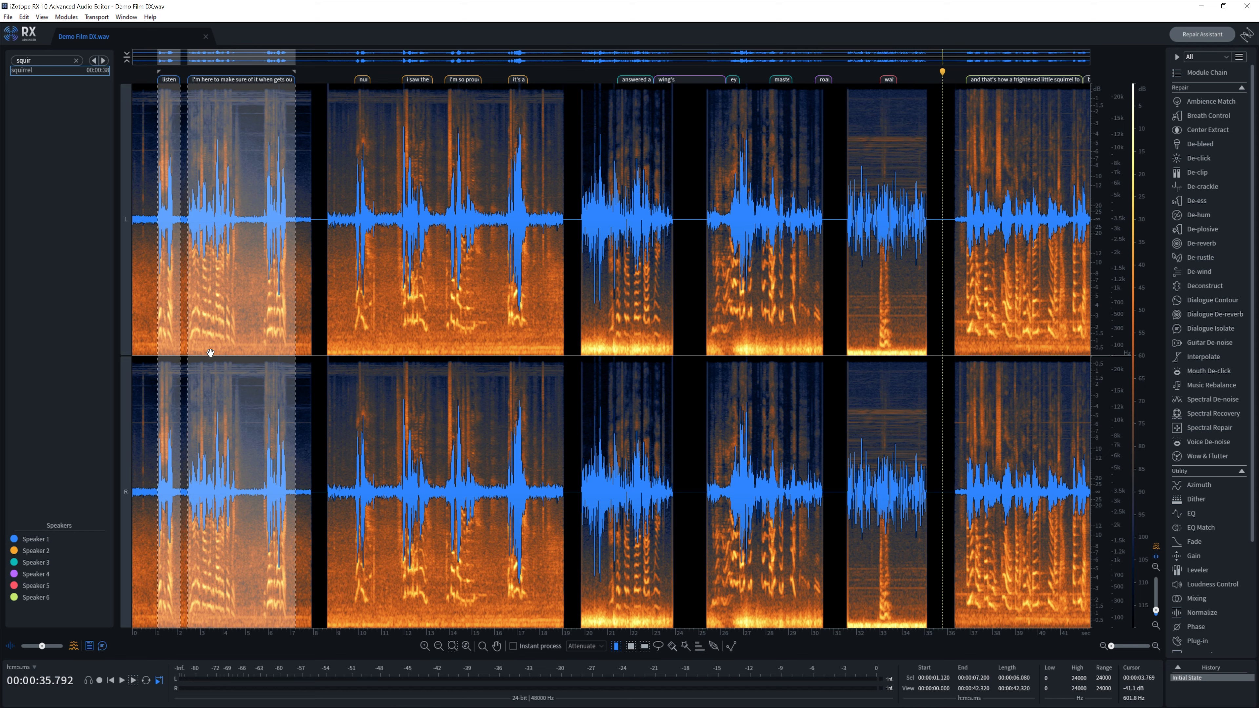
click(42, 554)
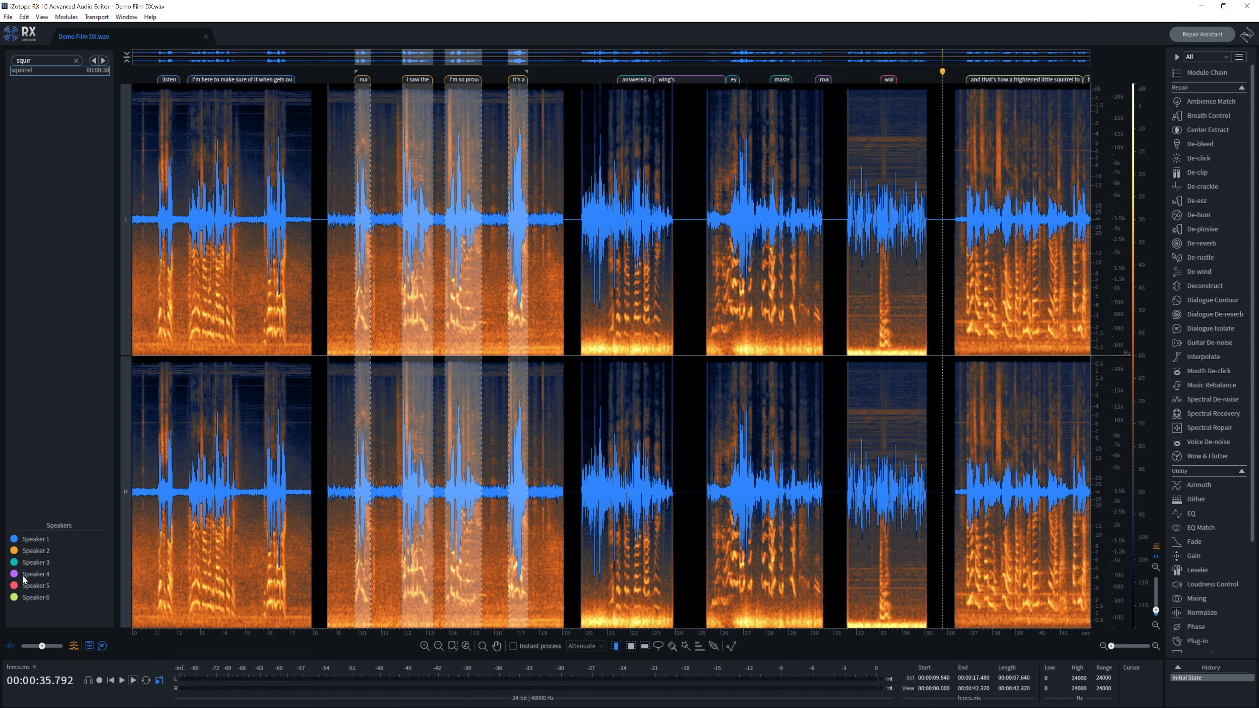
click(34, 566)
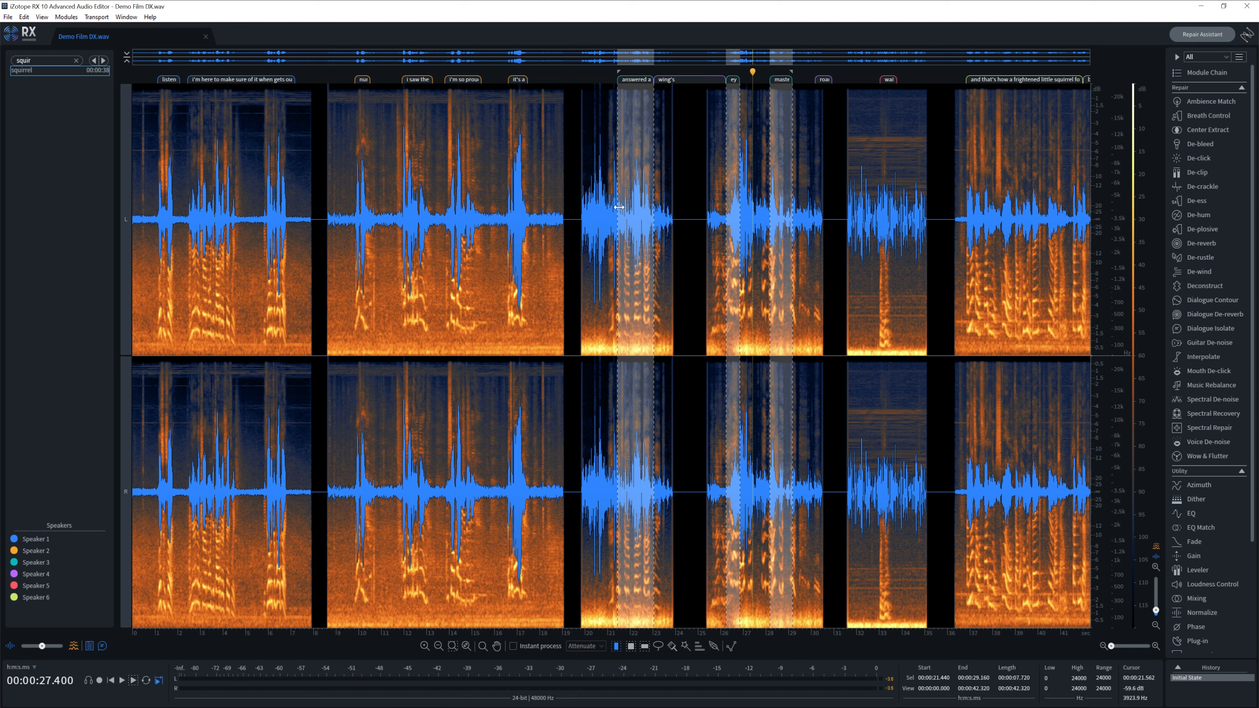
click(621, 178)
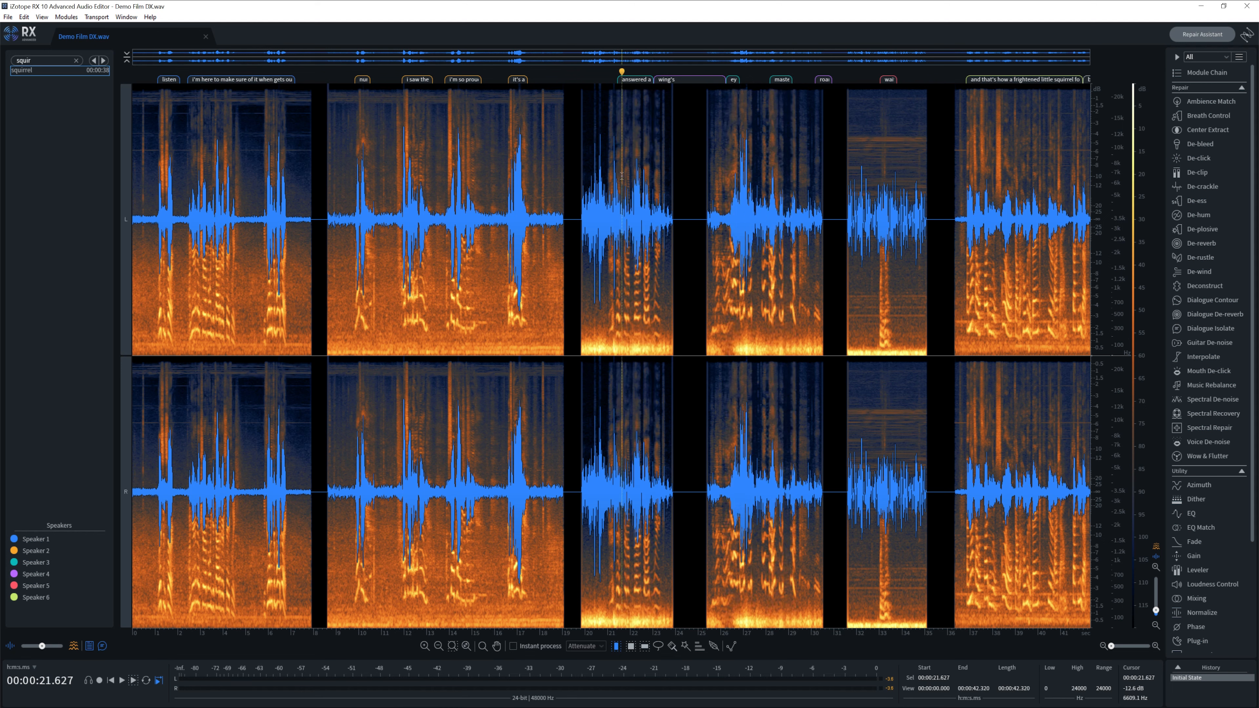
key(space)
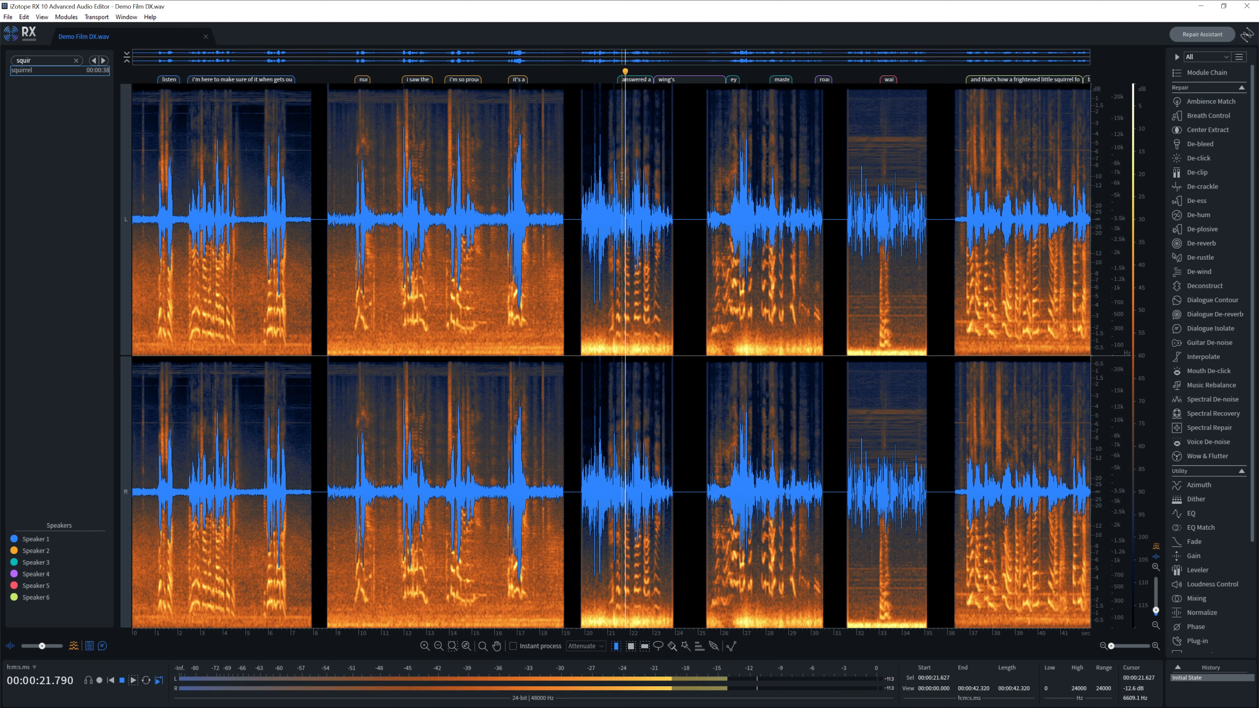
click(734, 178)
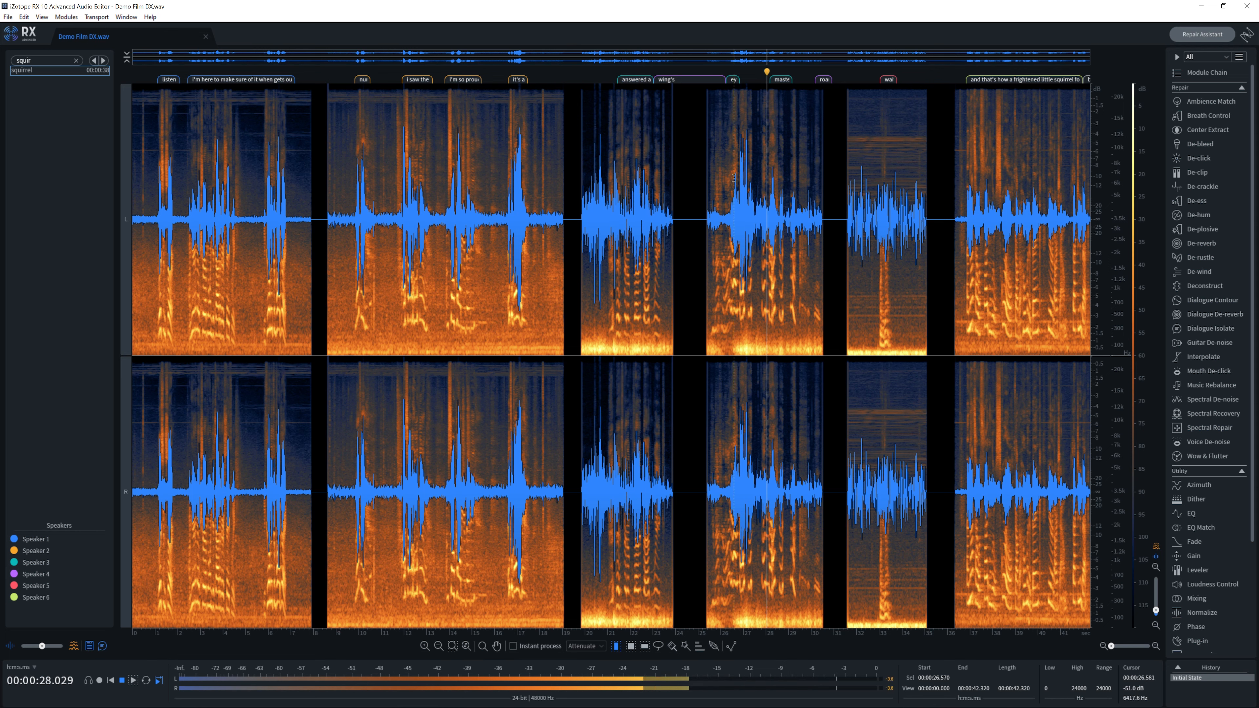
key(space)
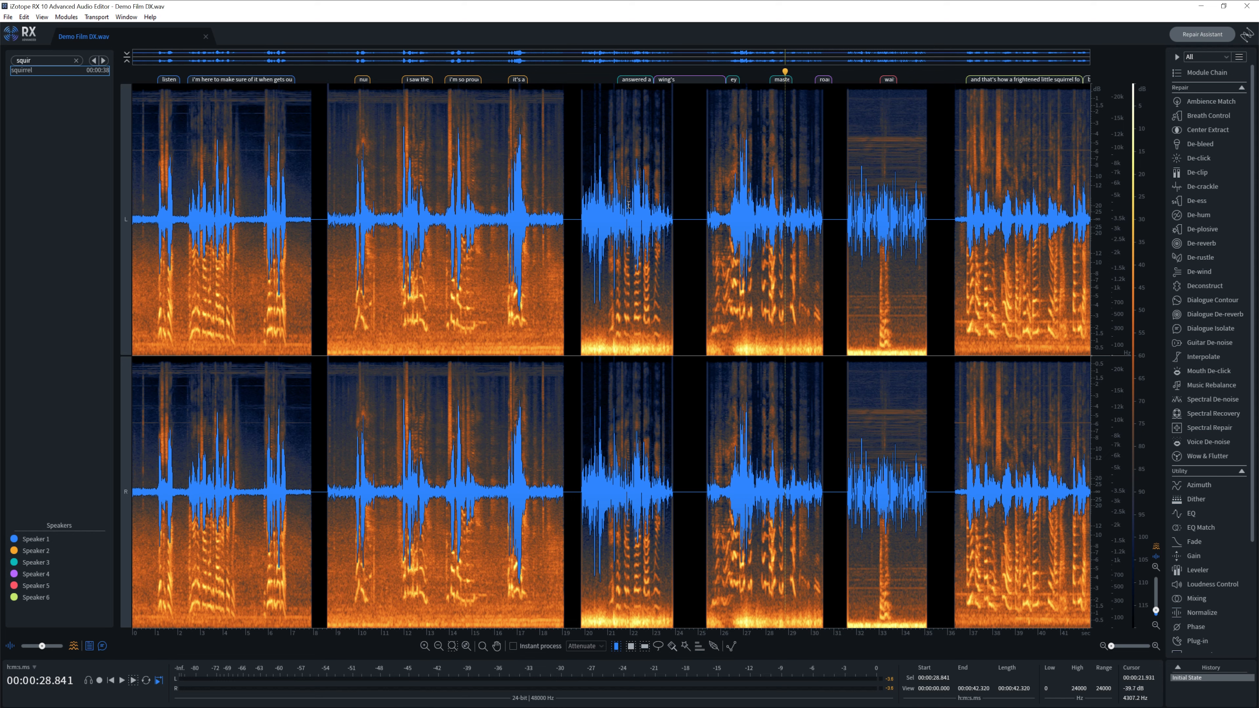
click(36, 562)
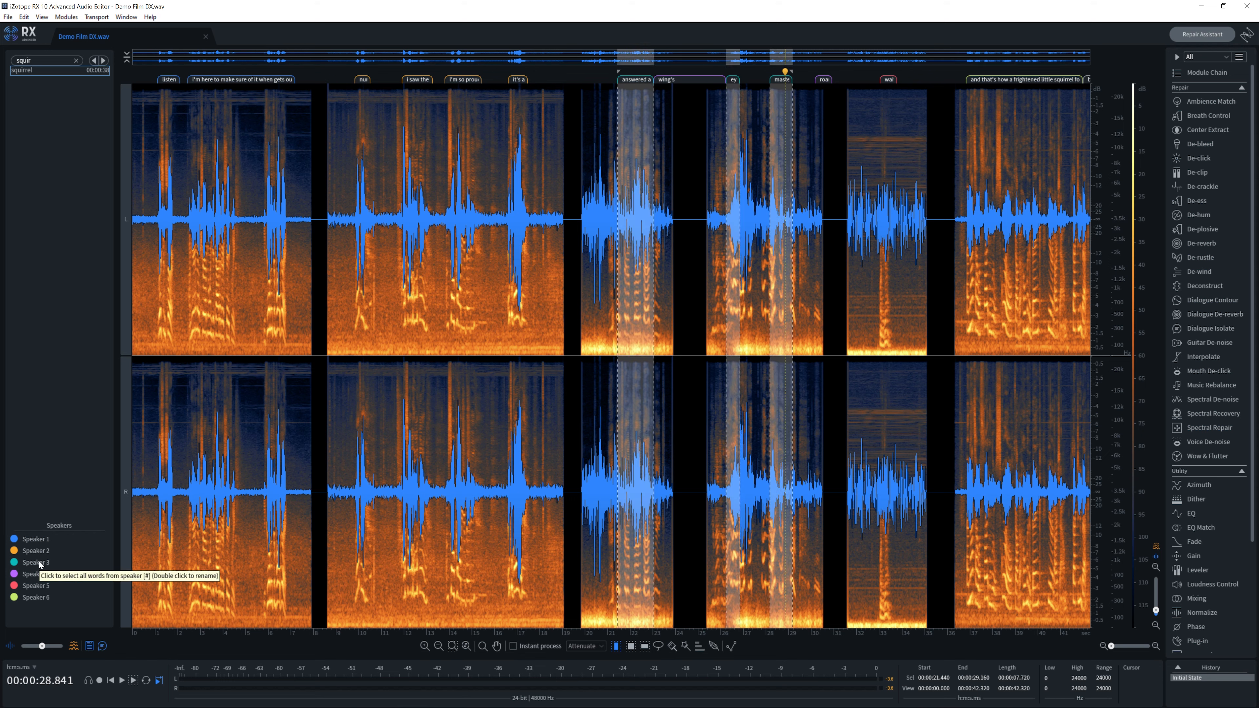
click(43, 575)
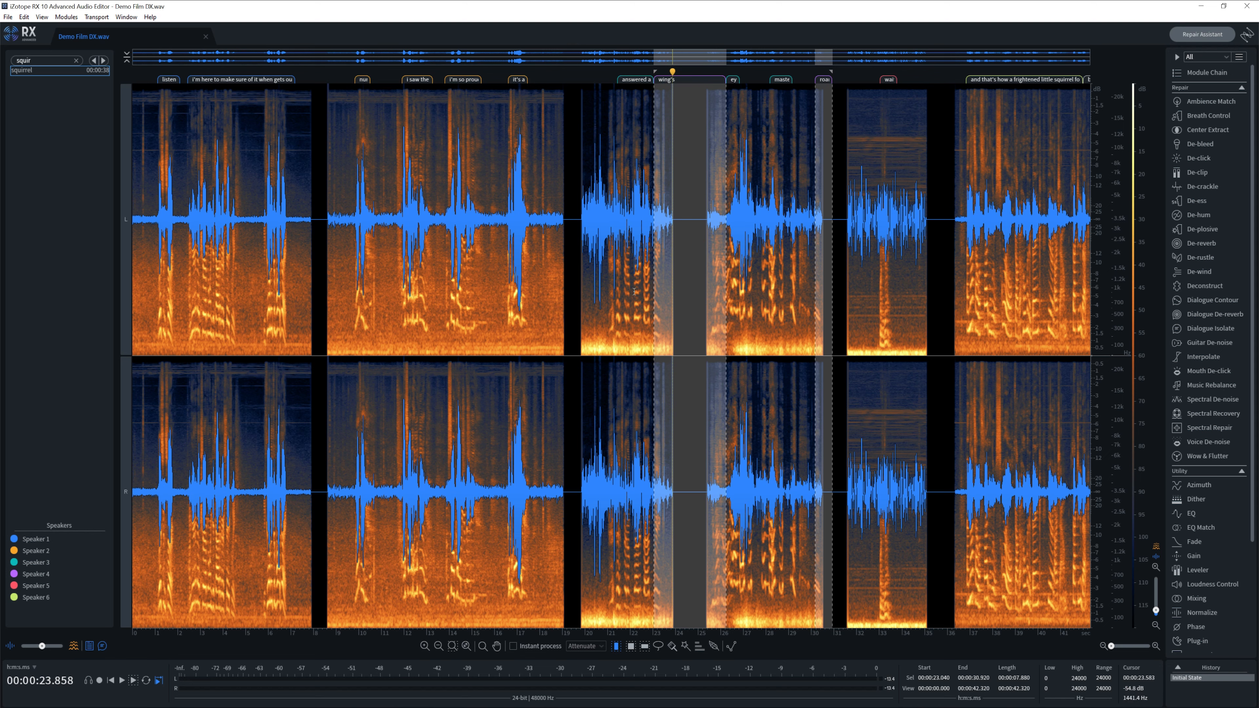
click(877, 308)
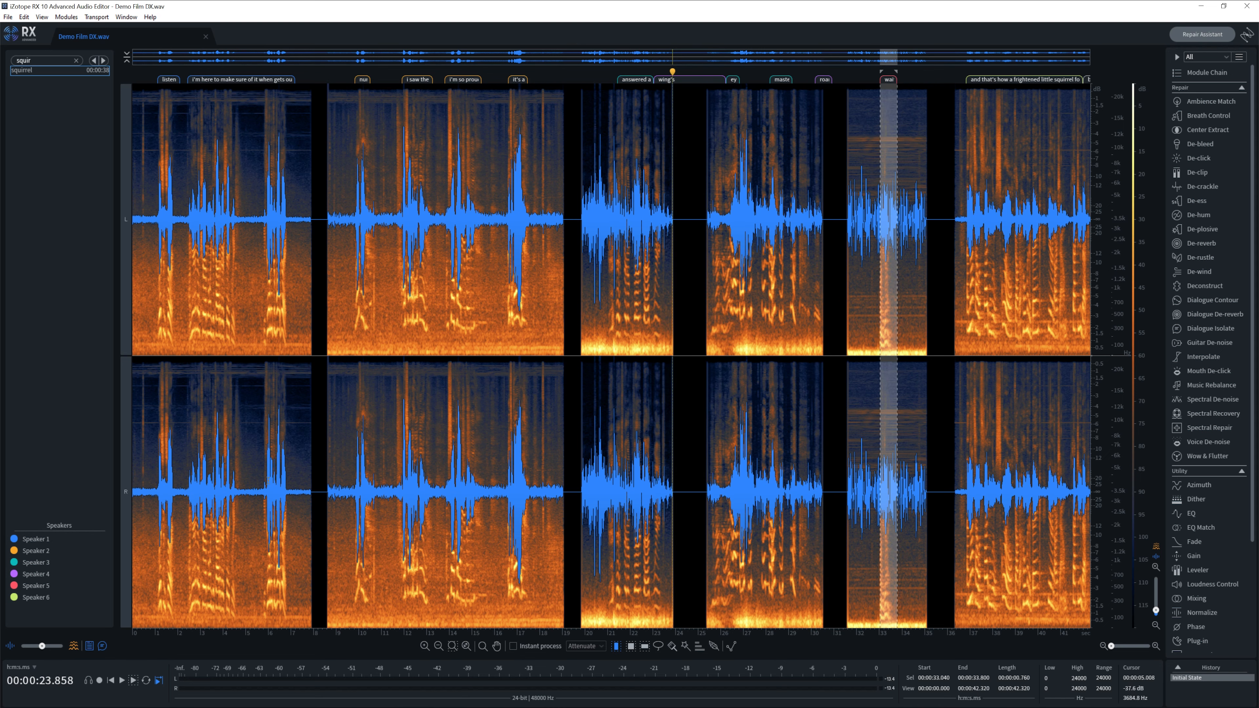
key(space)
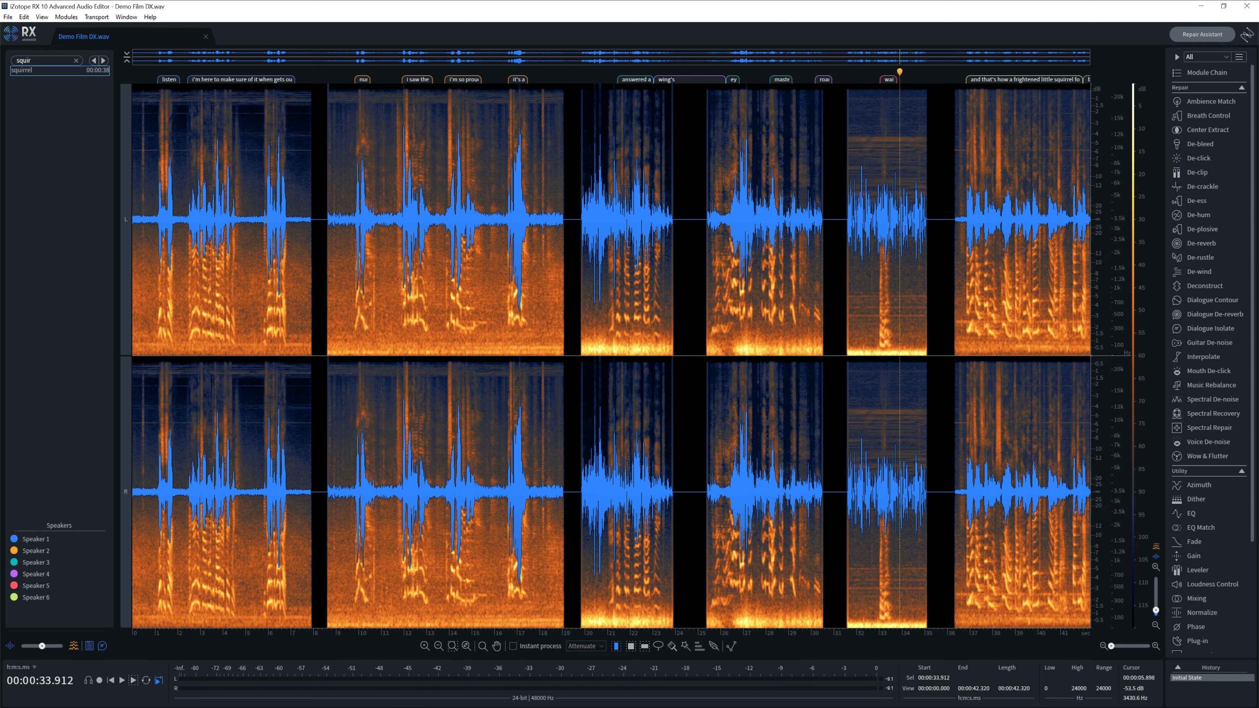
click(269, 218)
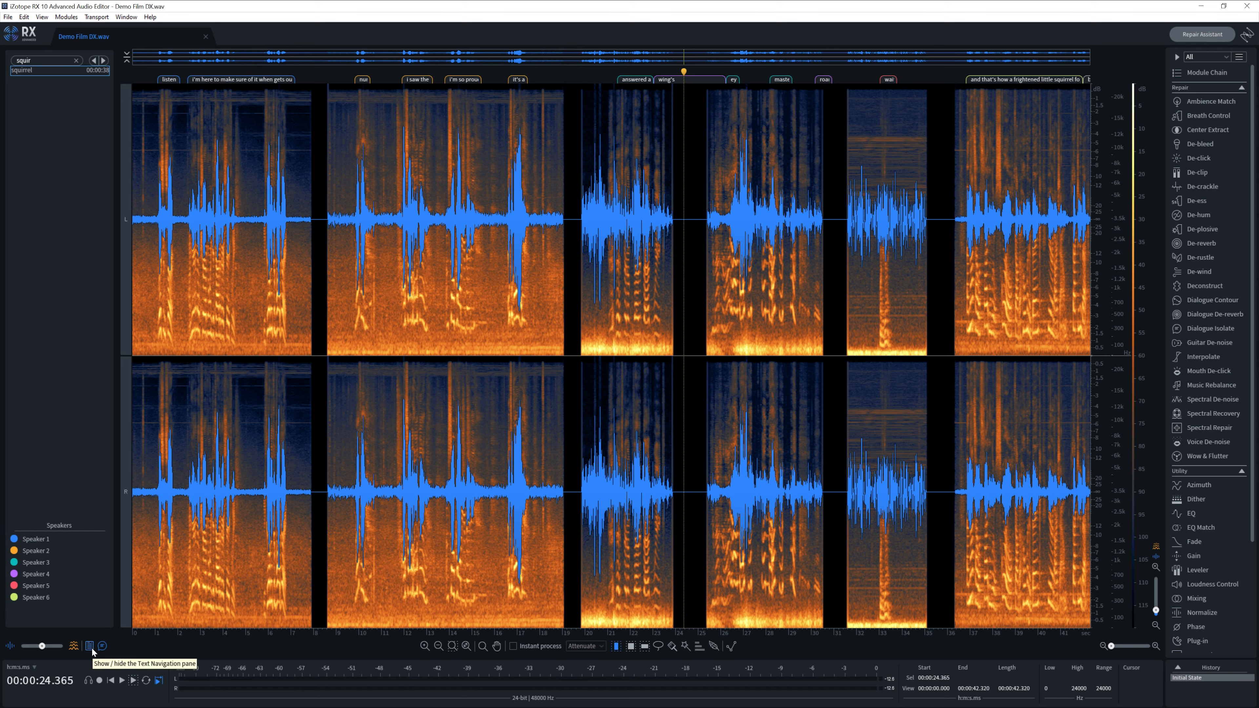
- Hide the transcript search pane and word captions, then bring up the Repair Assistant
click(92, 650)
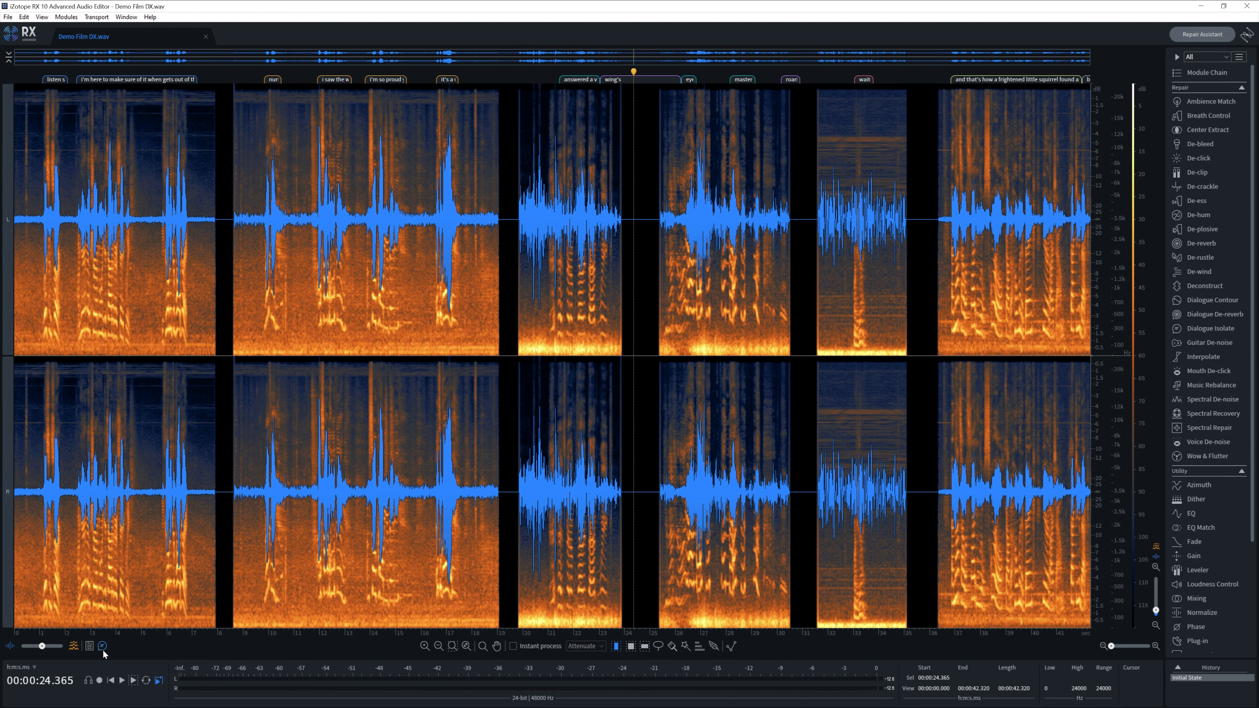
click(103, 651)
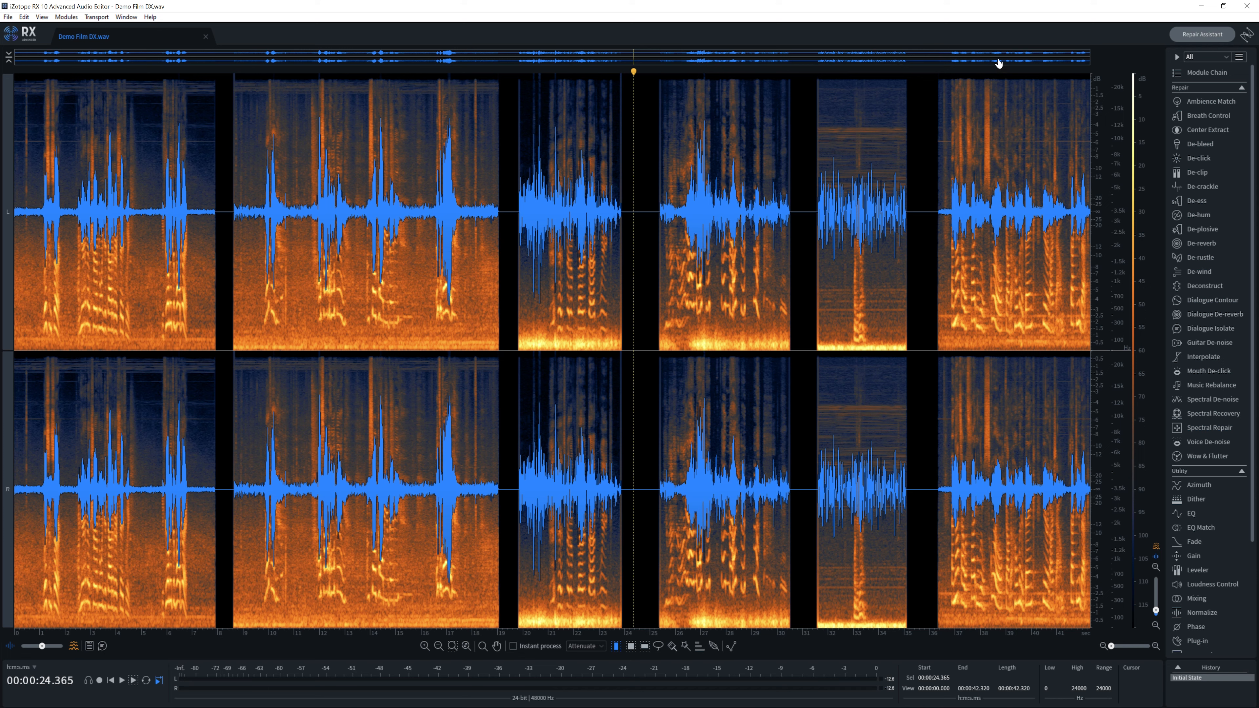
click(1197, 32)
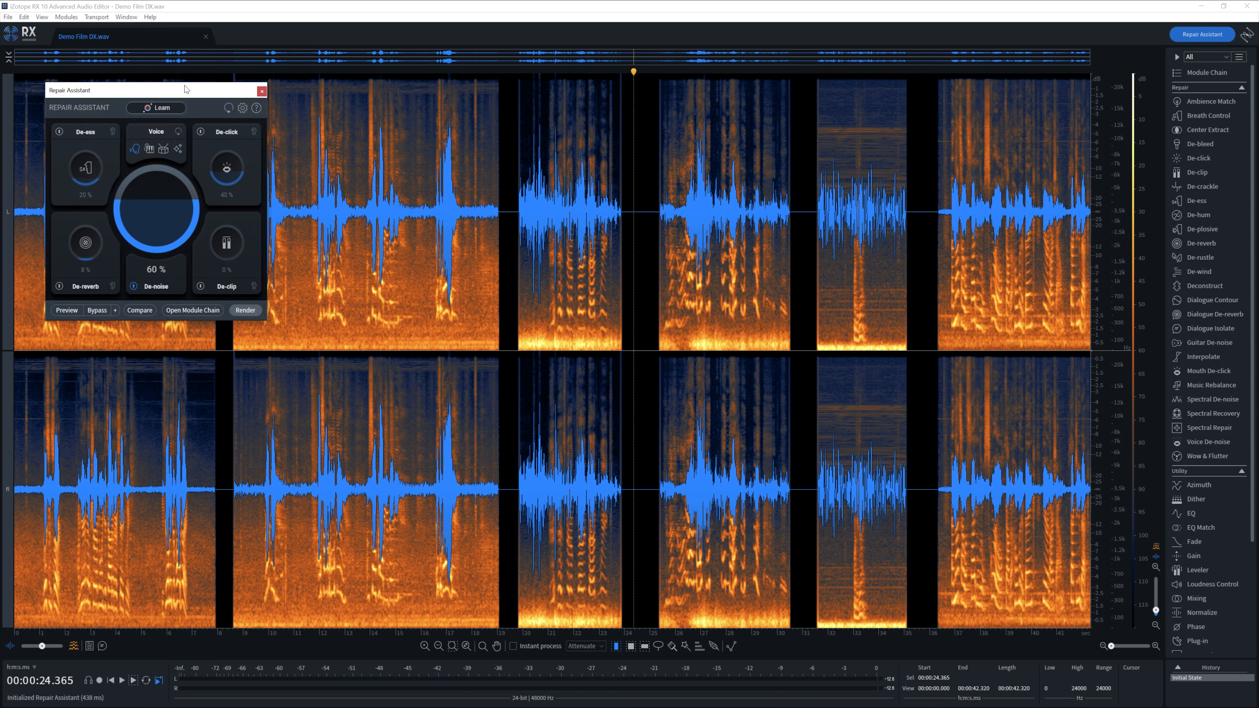
- Center the Repair Assistant, have it learn from the 0–8 s selection, and preview the result
drag(184, 88, 649, 181)
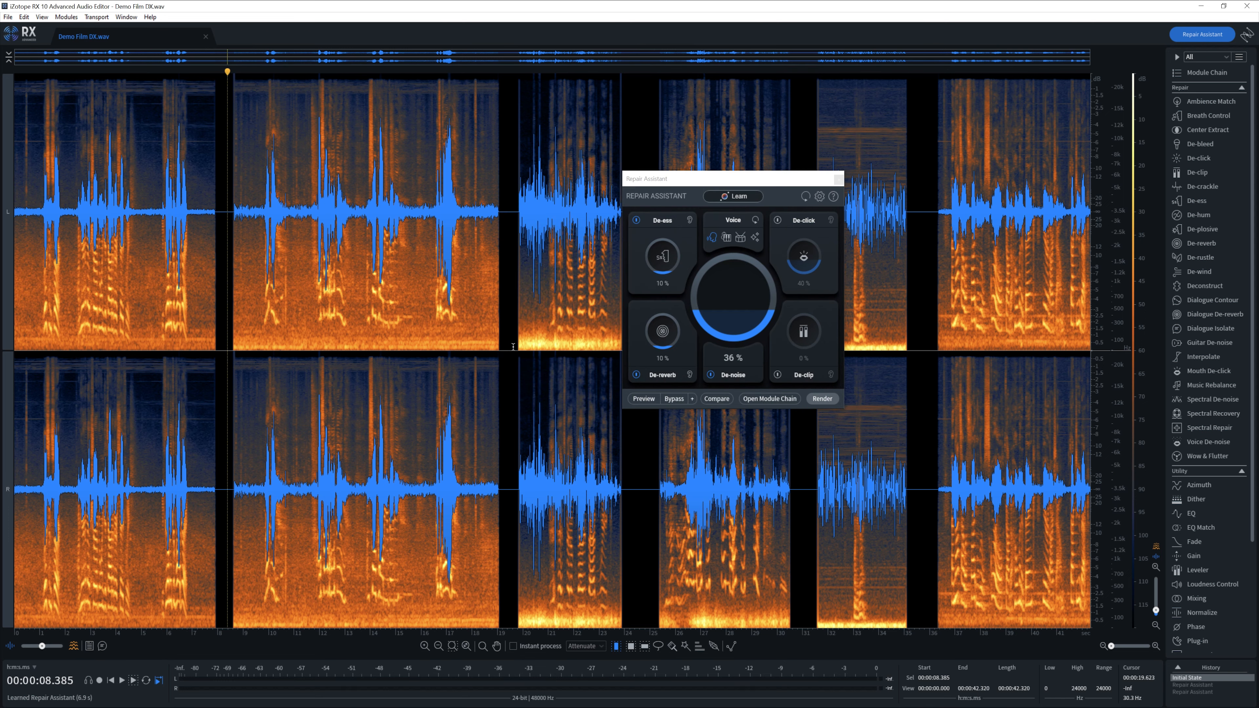
drag(217, 354, 4, 348)
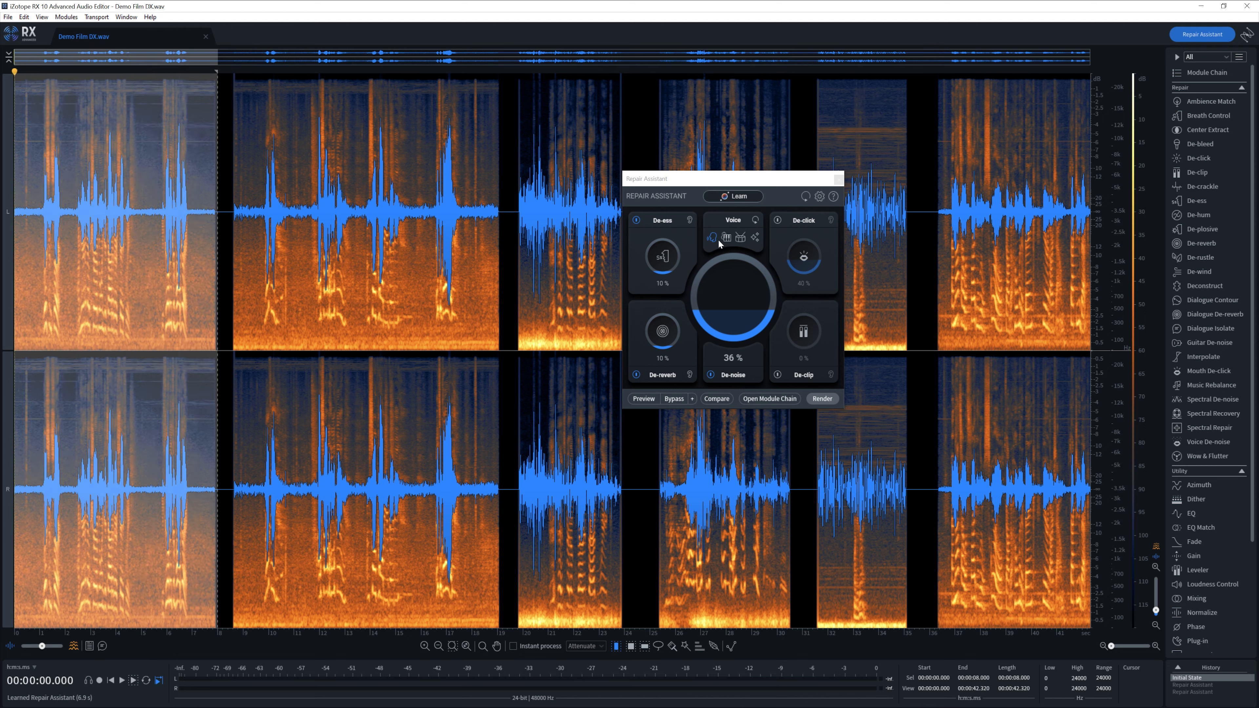
click(740, 196)
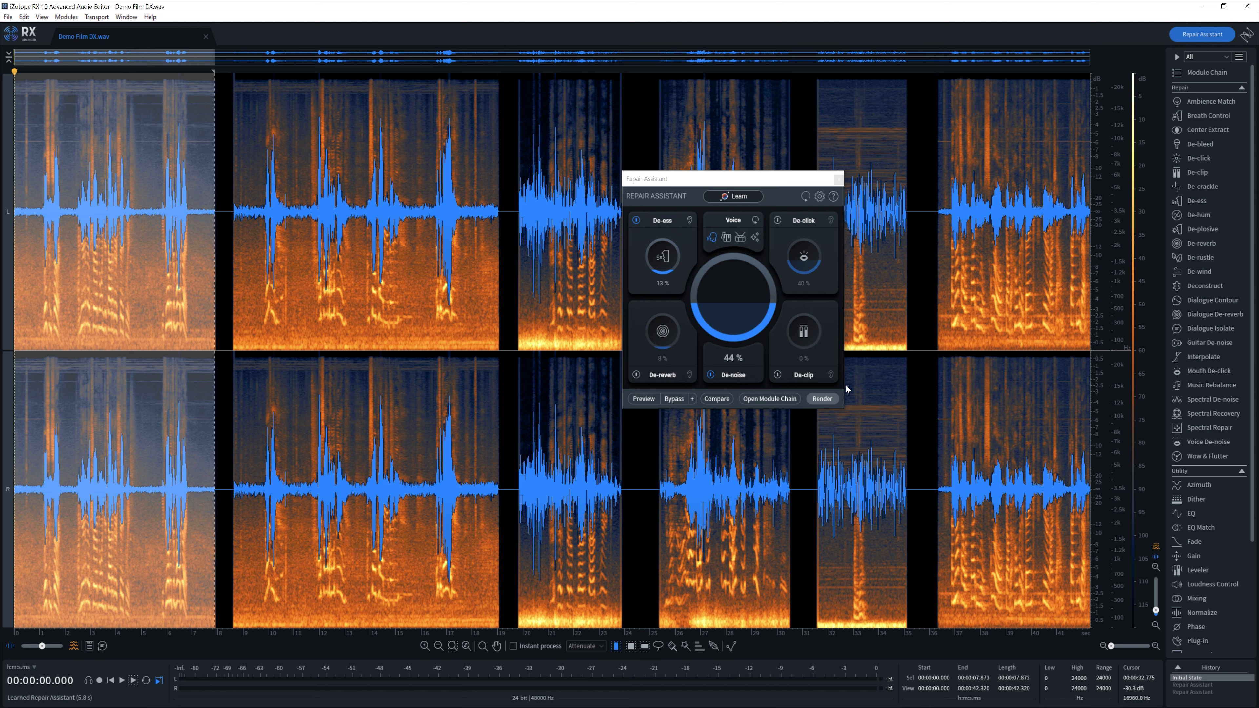
key(space)
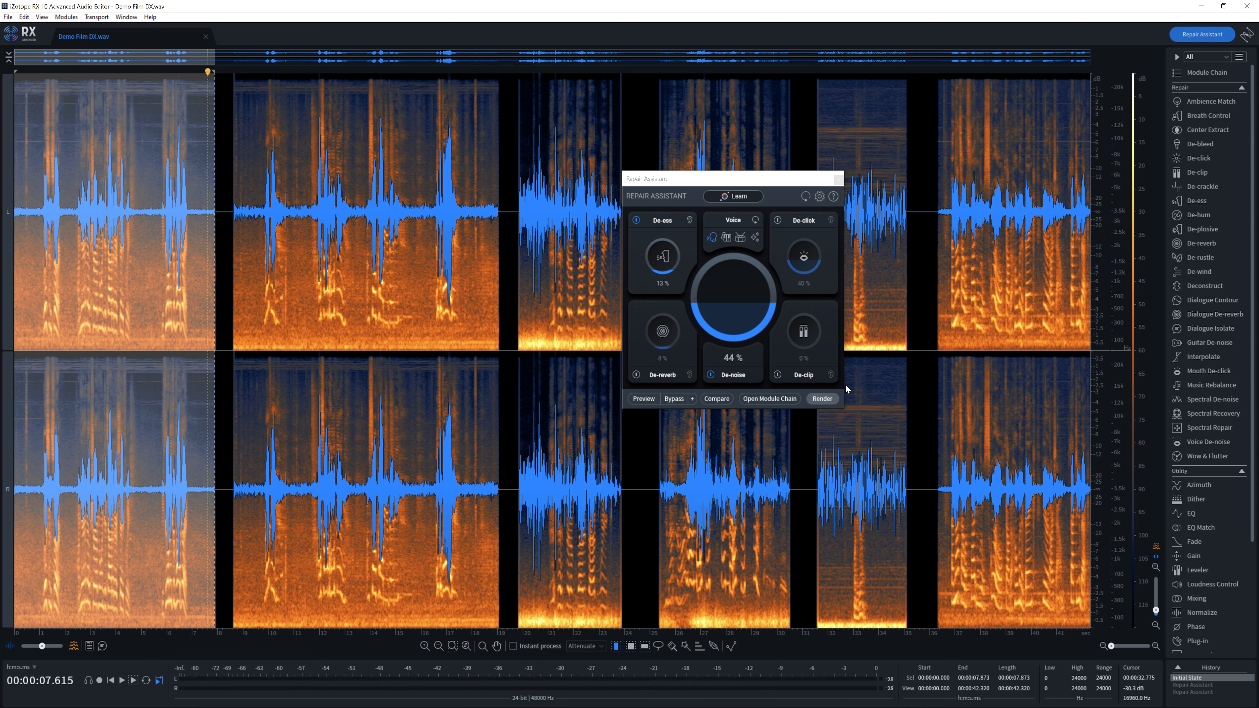
click(823, 399)
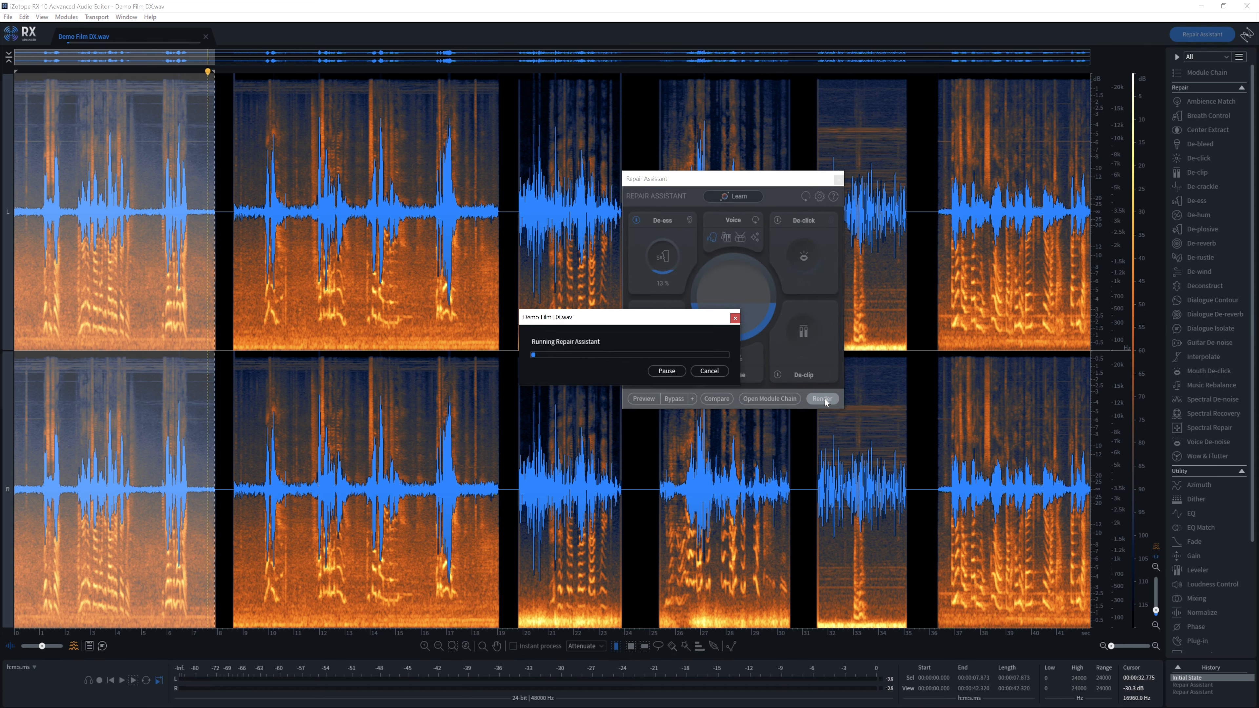
key(space)
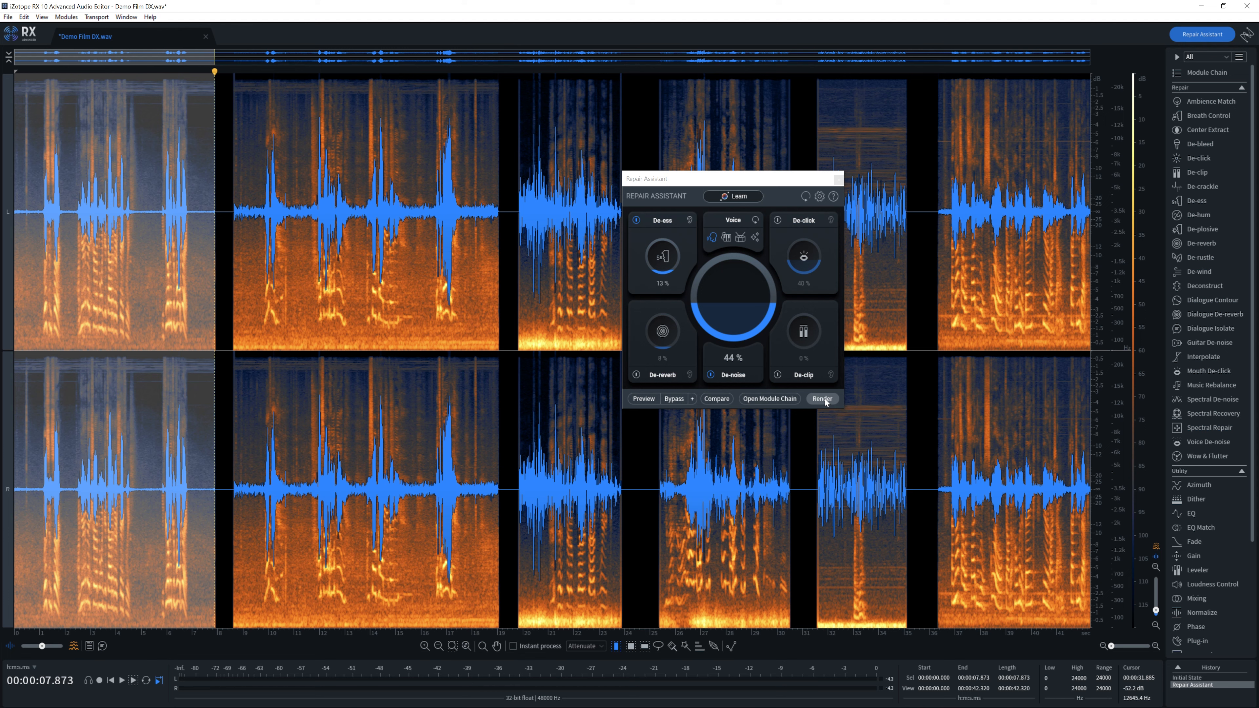
click(509, 349)
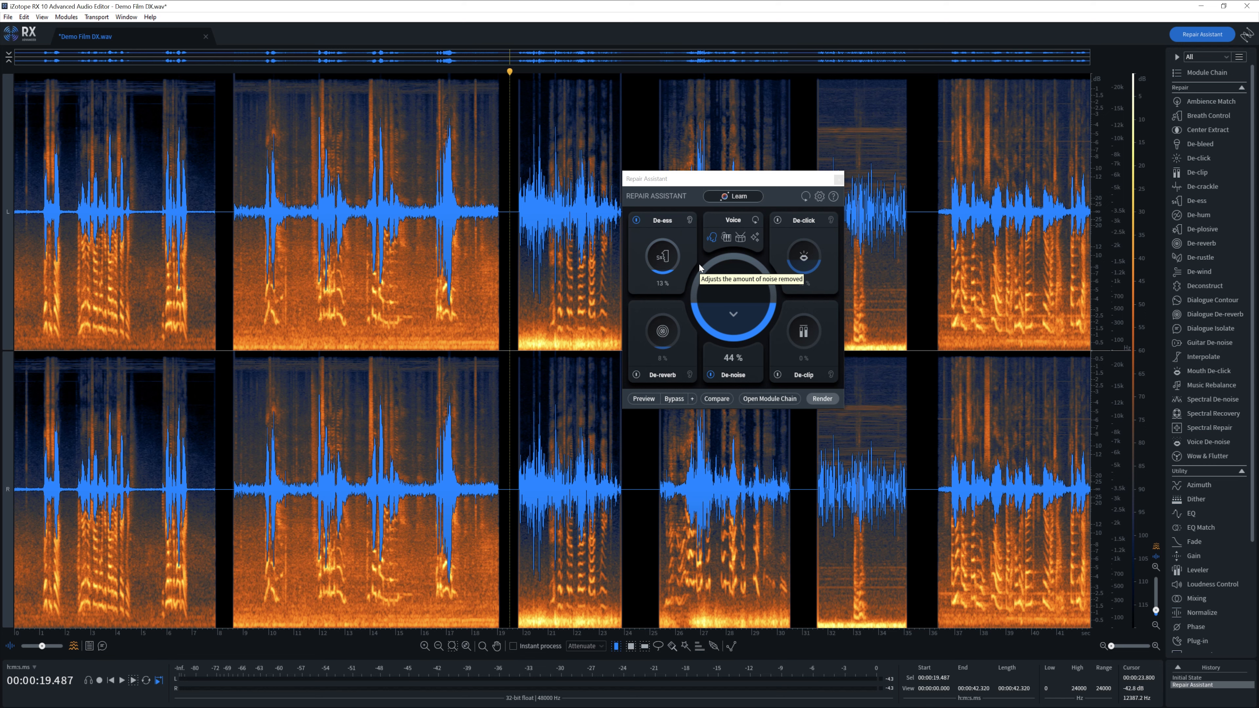
key(ctrl+z)
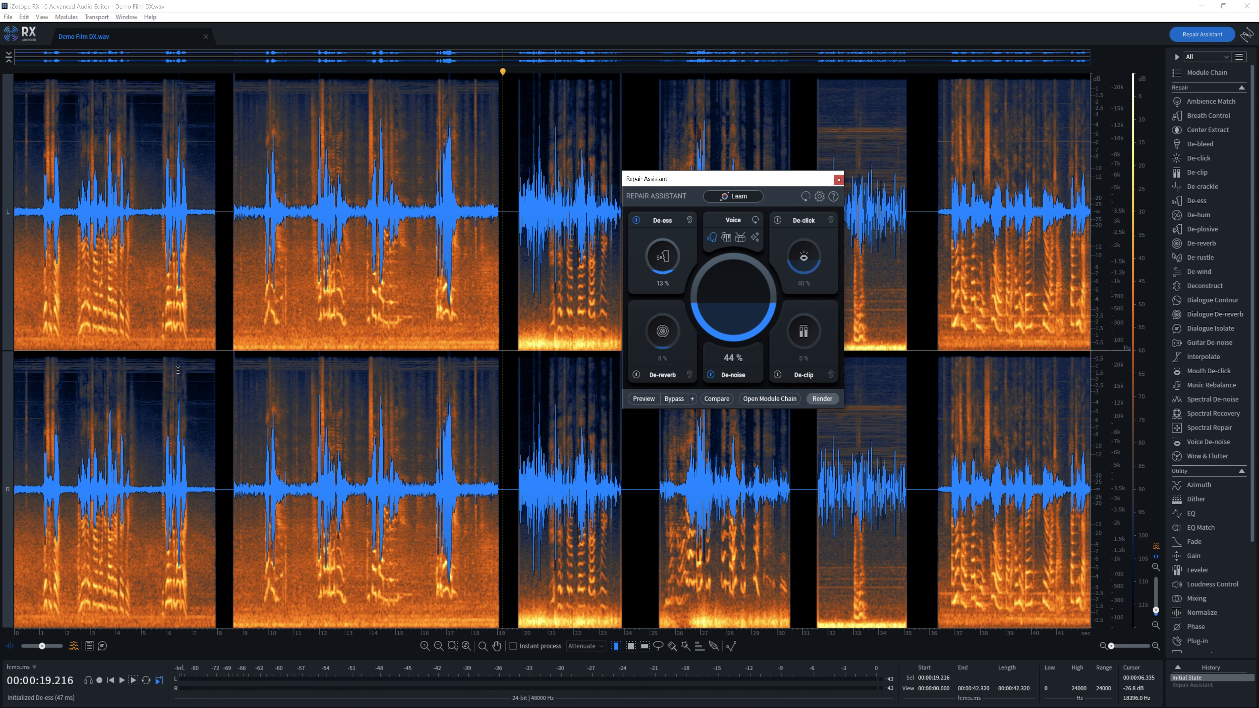
- Learn repairs from the first 8 seconds, render clip by clip, and select the final 36.3–42.3 s clip
drag(219, 357, 13, 357)
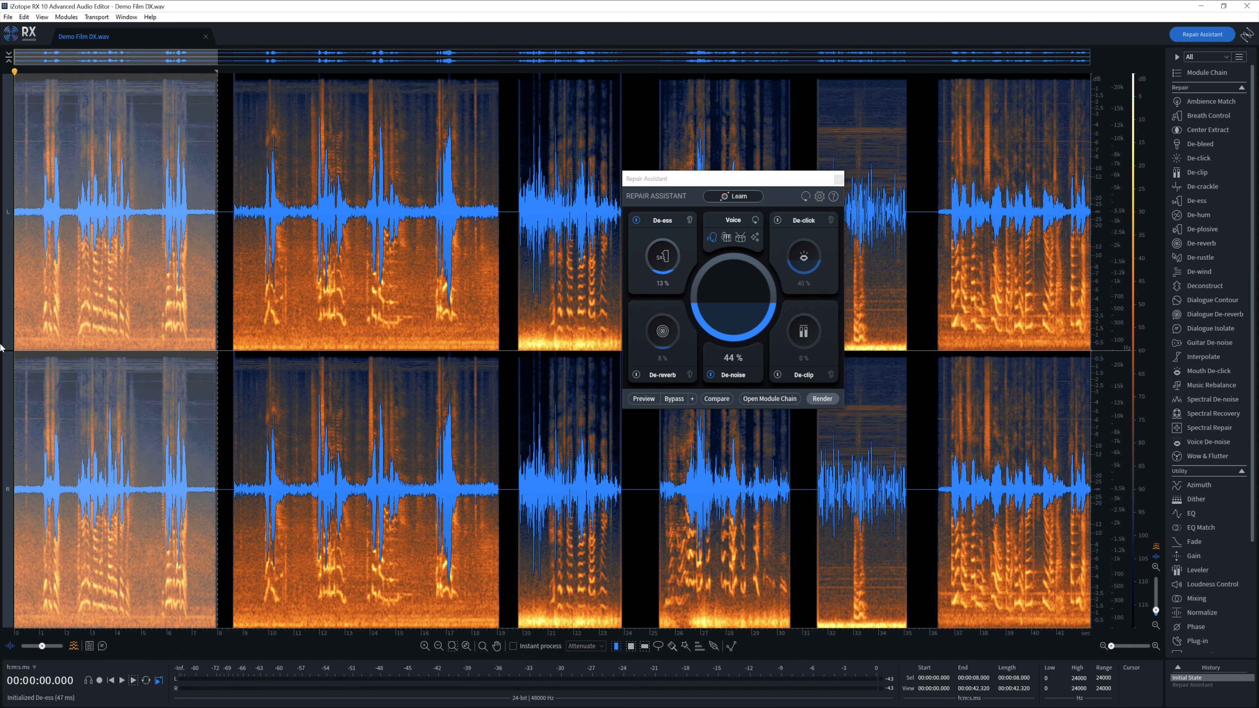
click(733, 197)
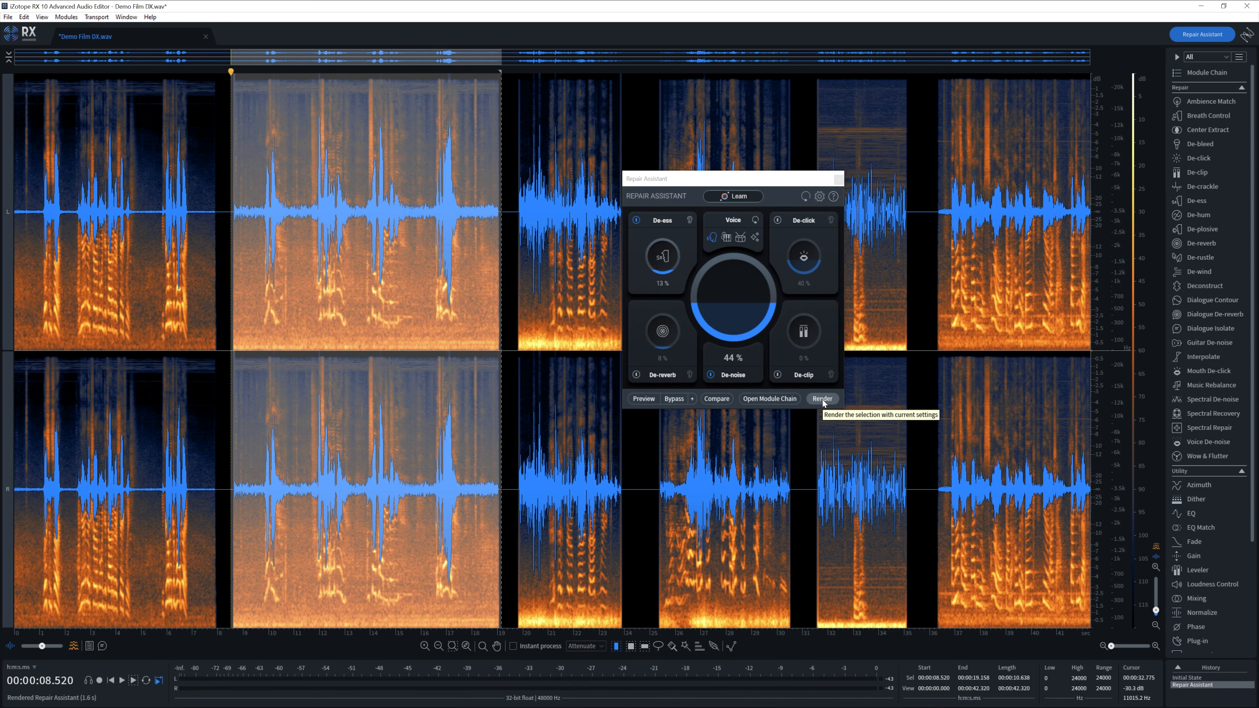
click(822, 400)
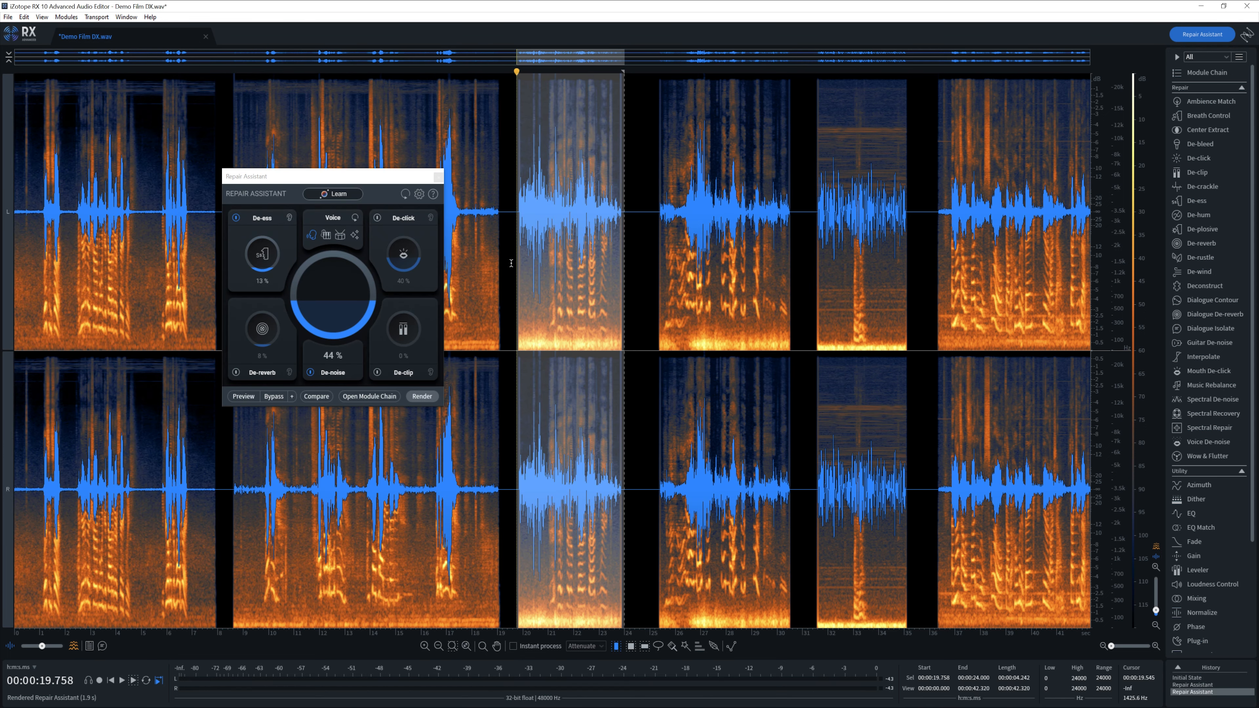
click(422, 397)
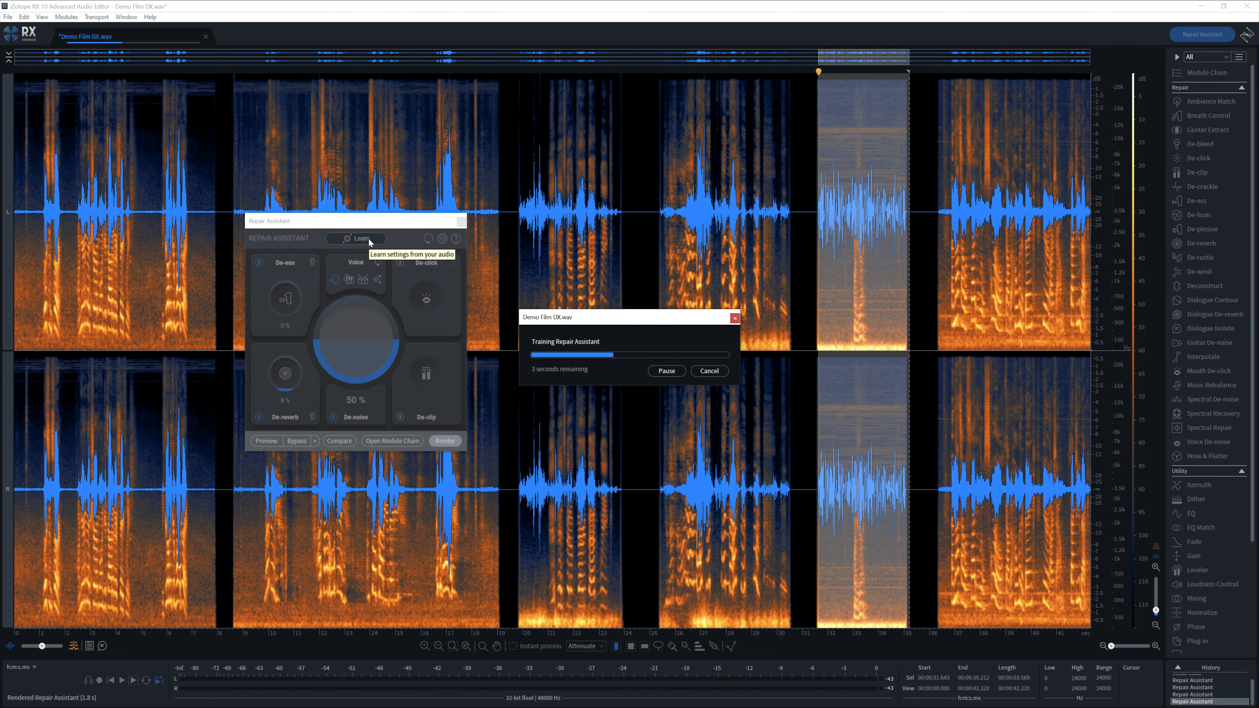
drag(936, 271, 1090, 271)
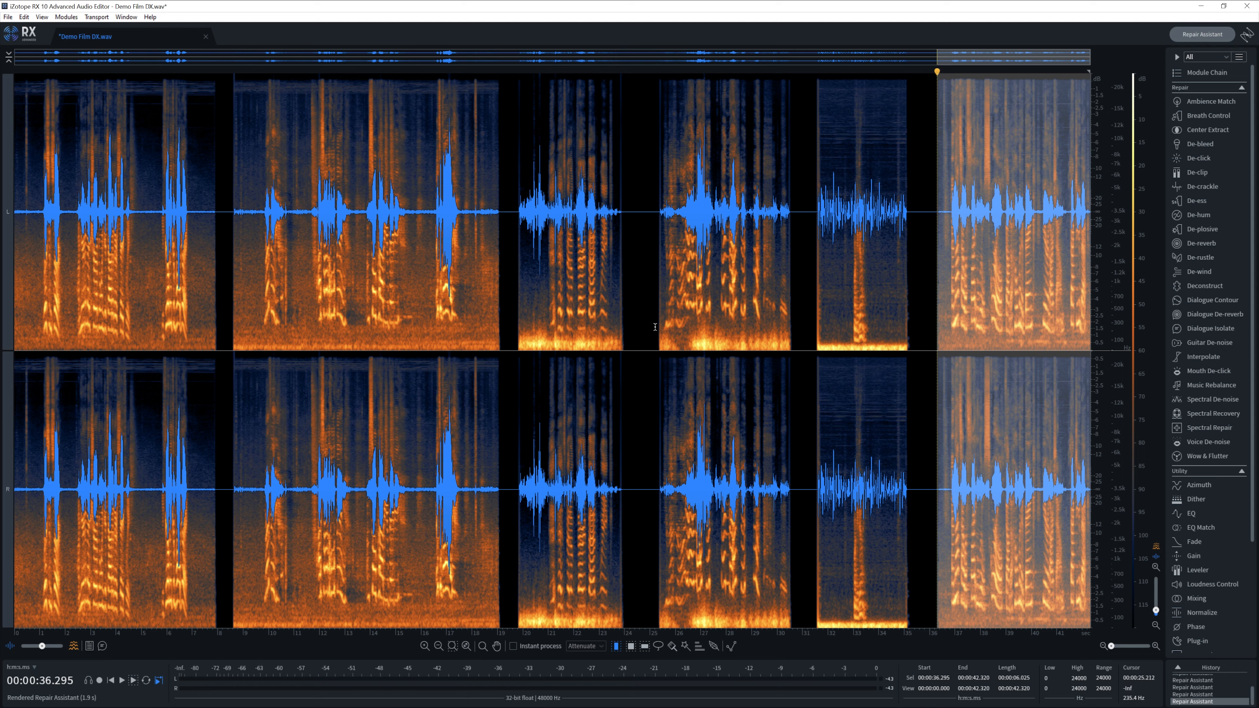
- Show the word captions, rescan the word lane on the cleaned audio, and reopen the transcript pane
click(656, 327)
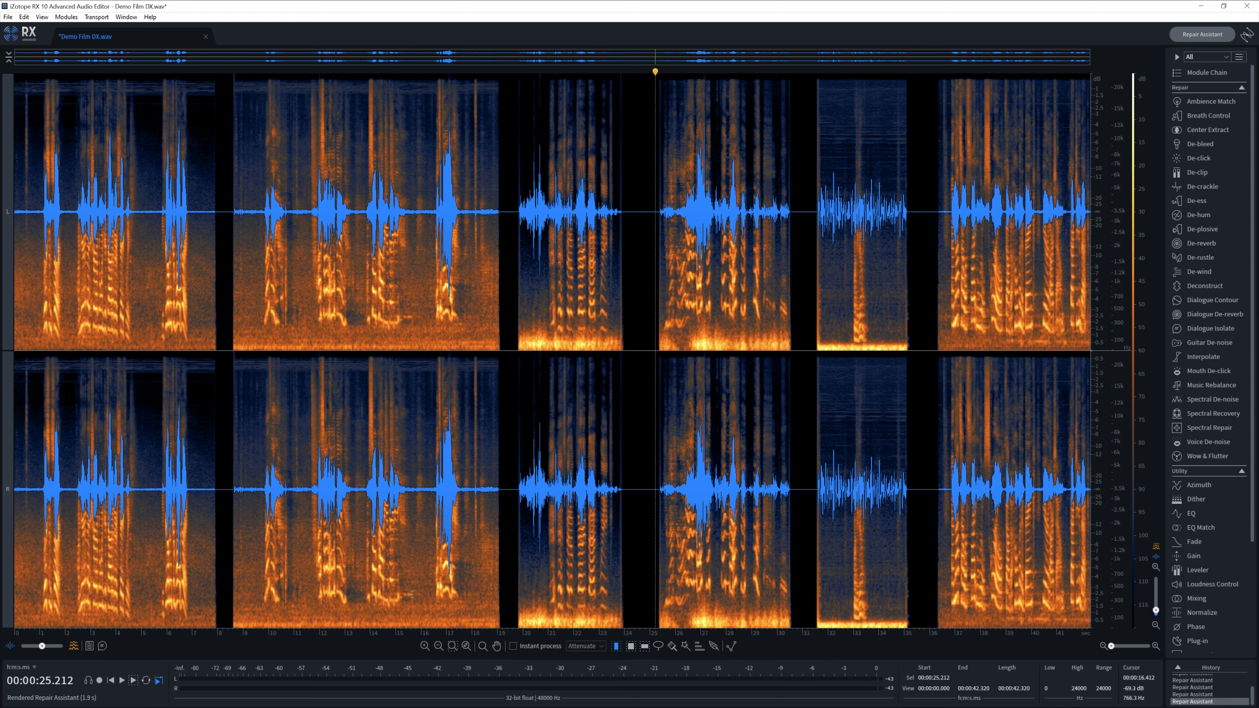
click(101, 651)
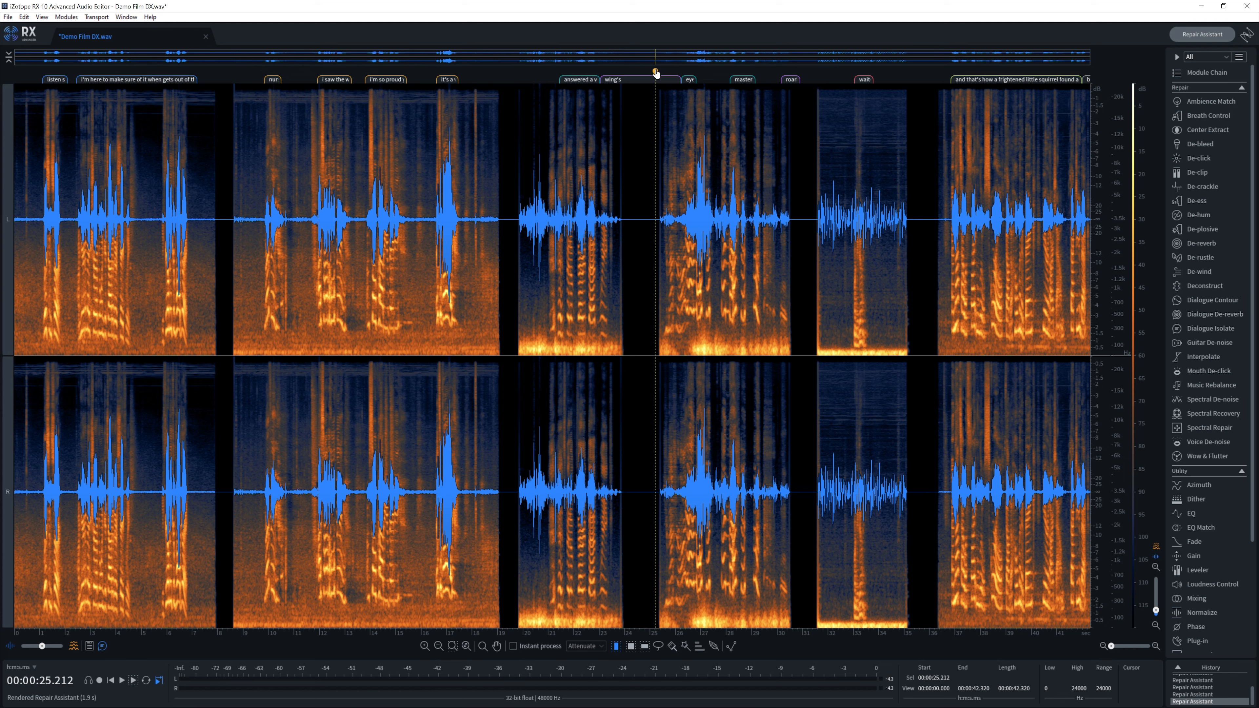
right_click(614, 81)
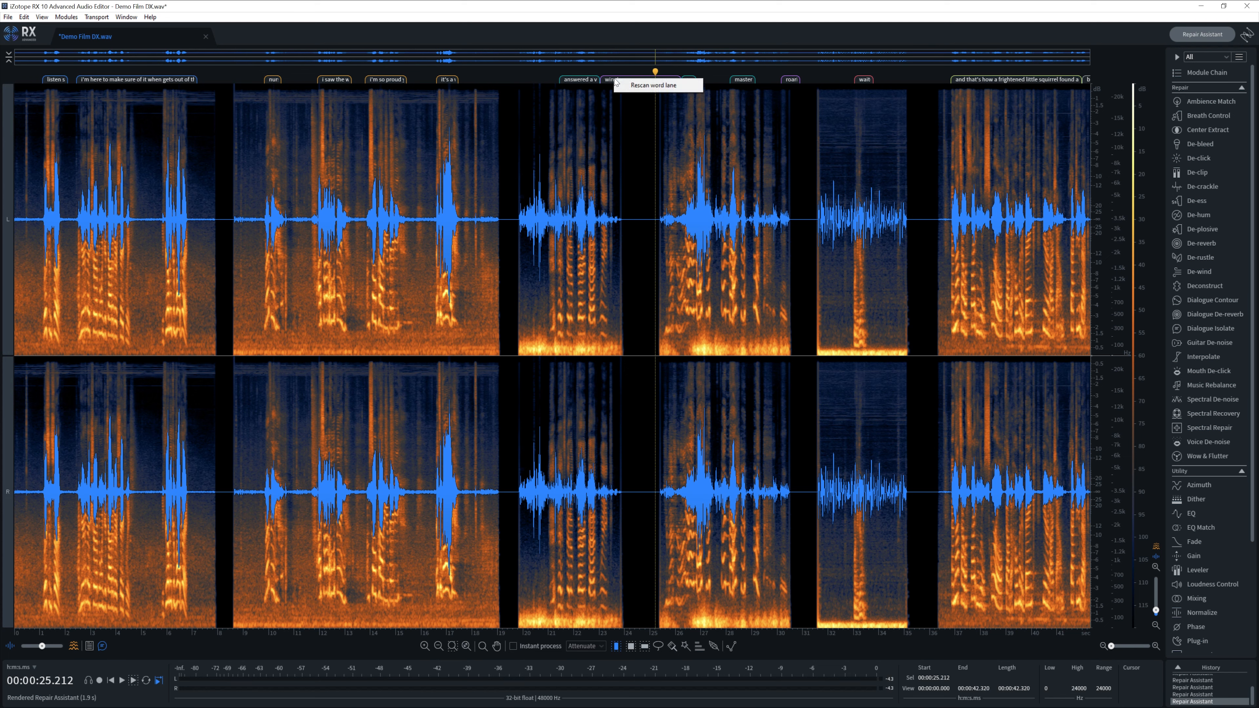
click(644, 87)
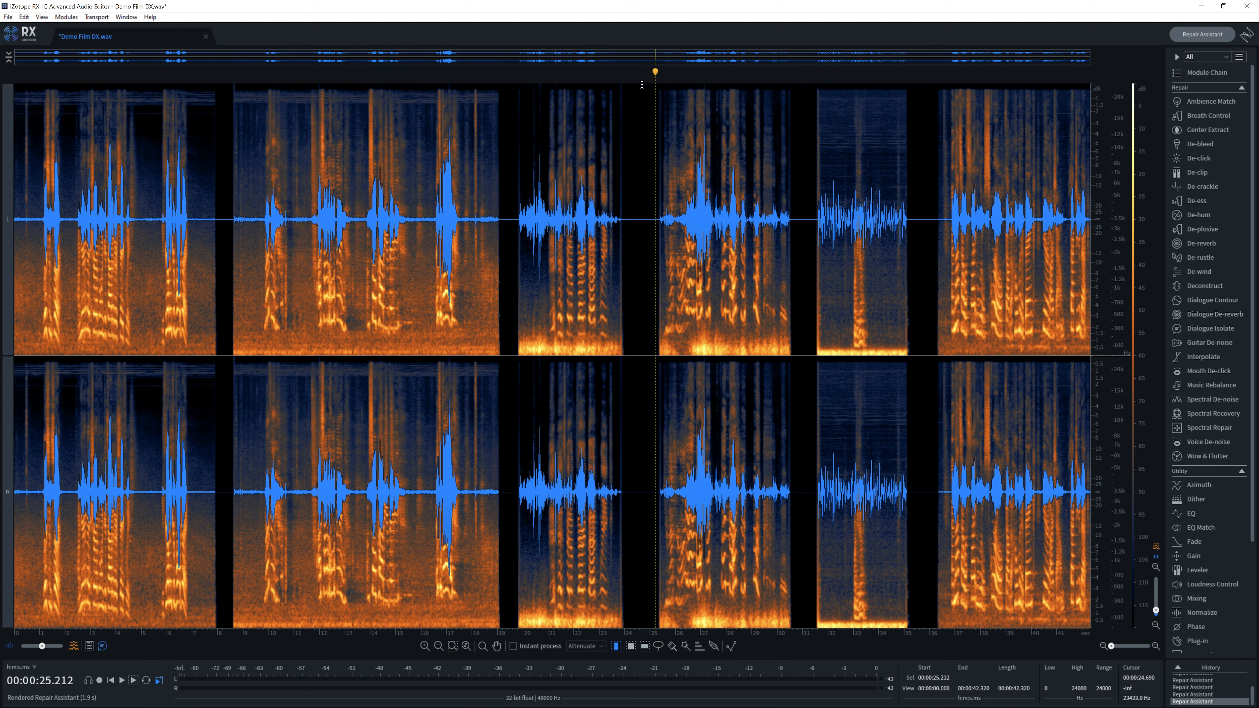
click(1244, 39)
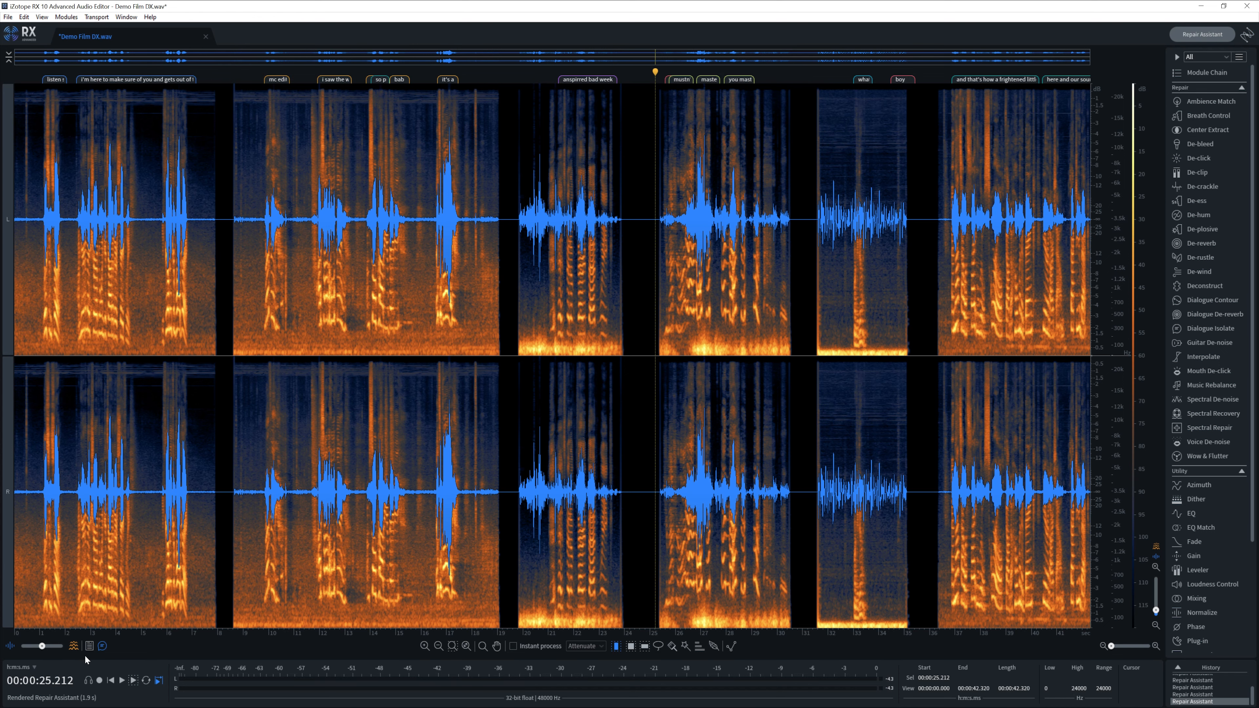
click(89, 646)
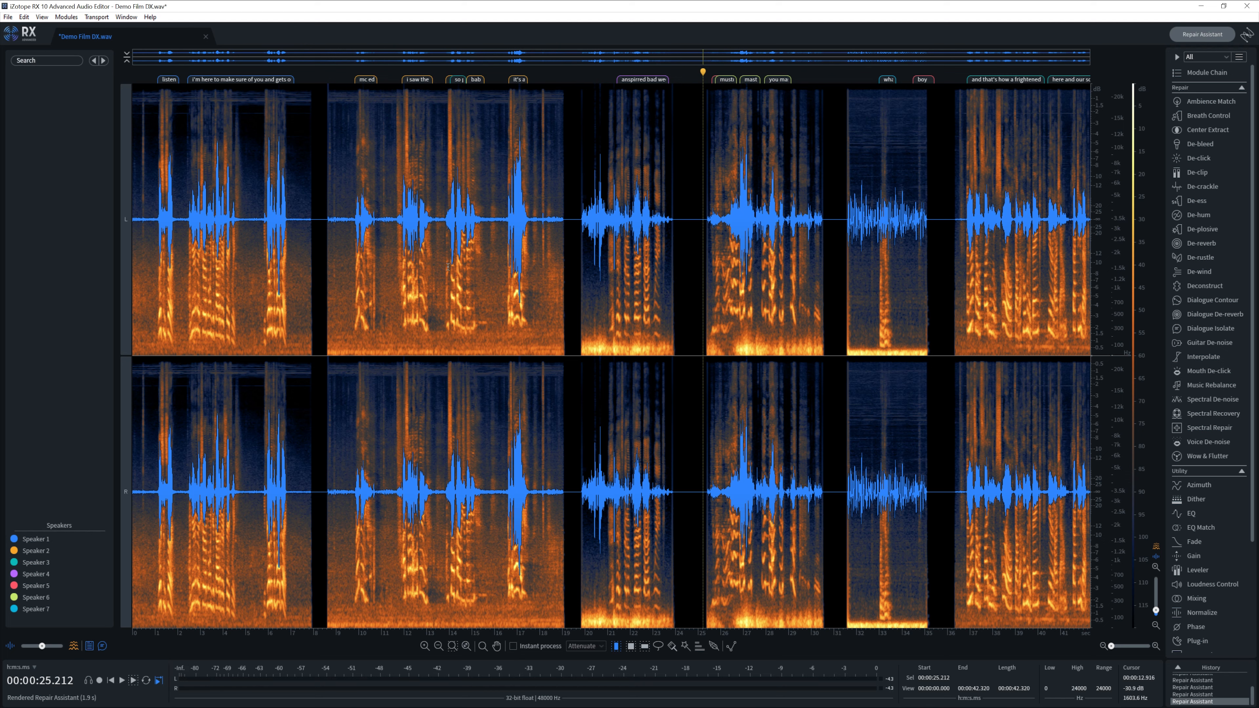
click(499, 269)
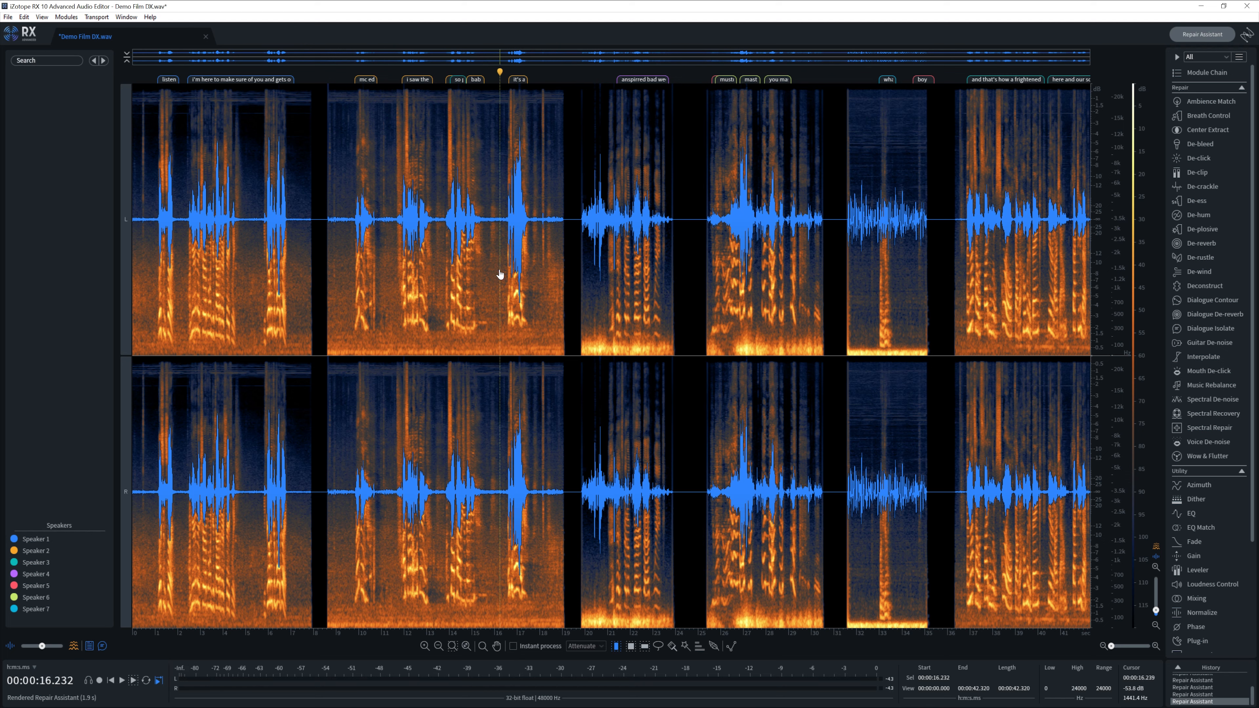
key(ctrl+equal)
key(ctrl+equal)
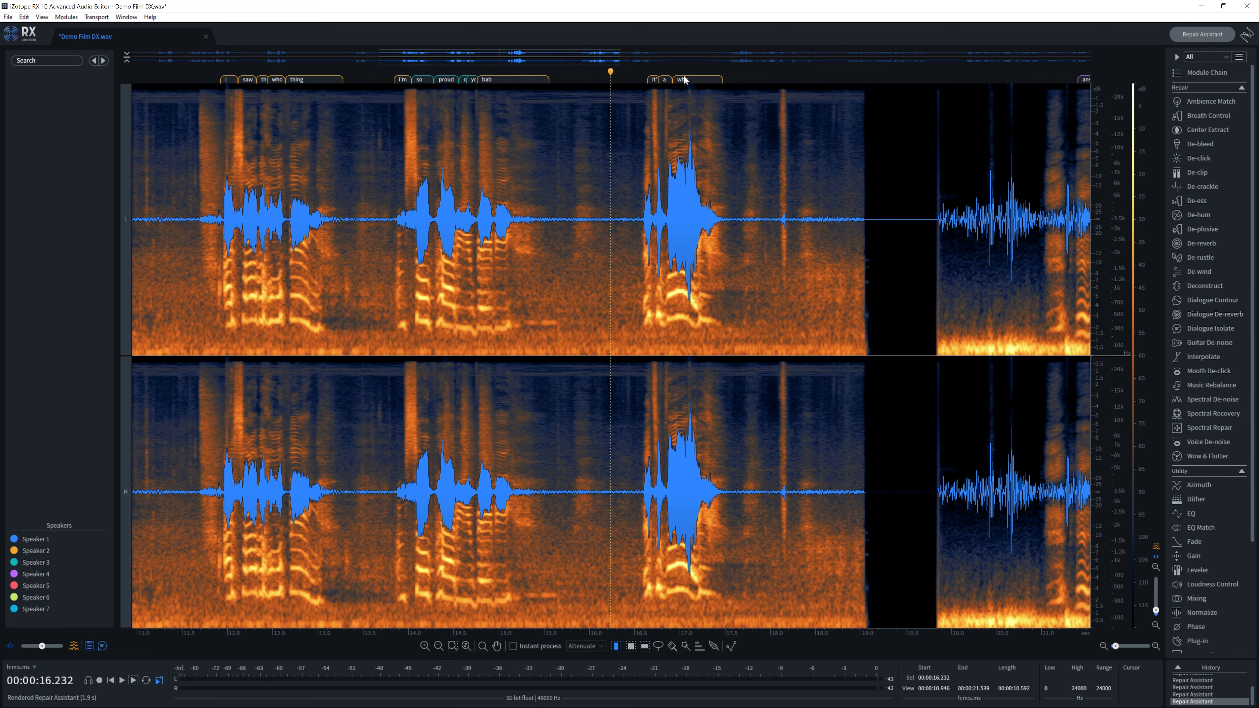
key(ctrl+minus)
key(ctrl+minus)
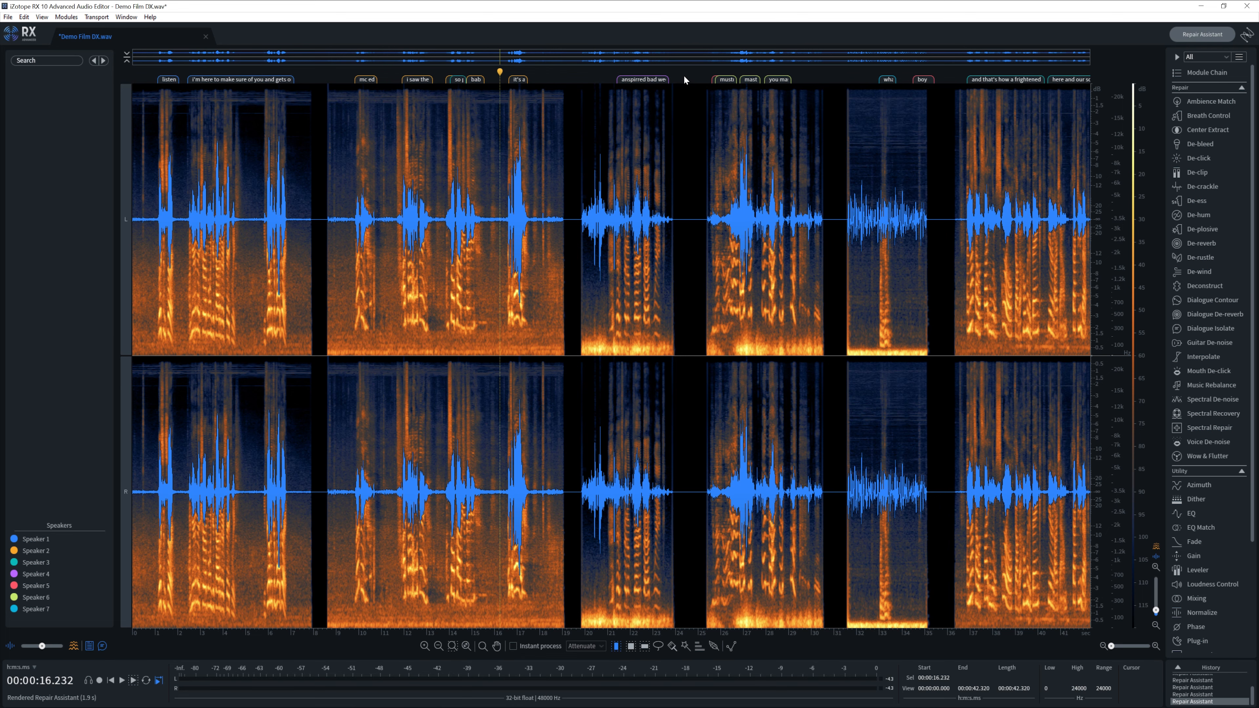
click(615, 169)
key(ctrl+plus)
key(ctrl+plus)
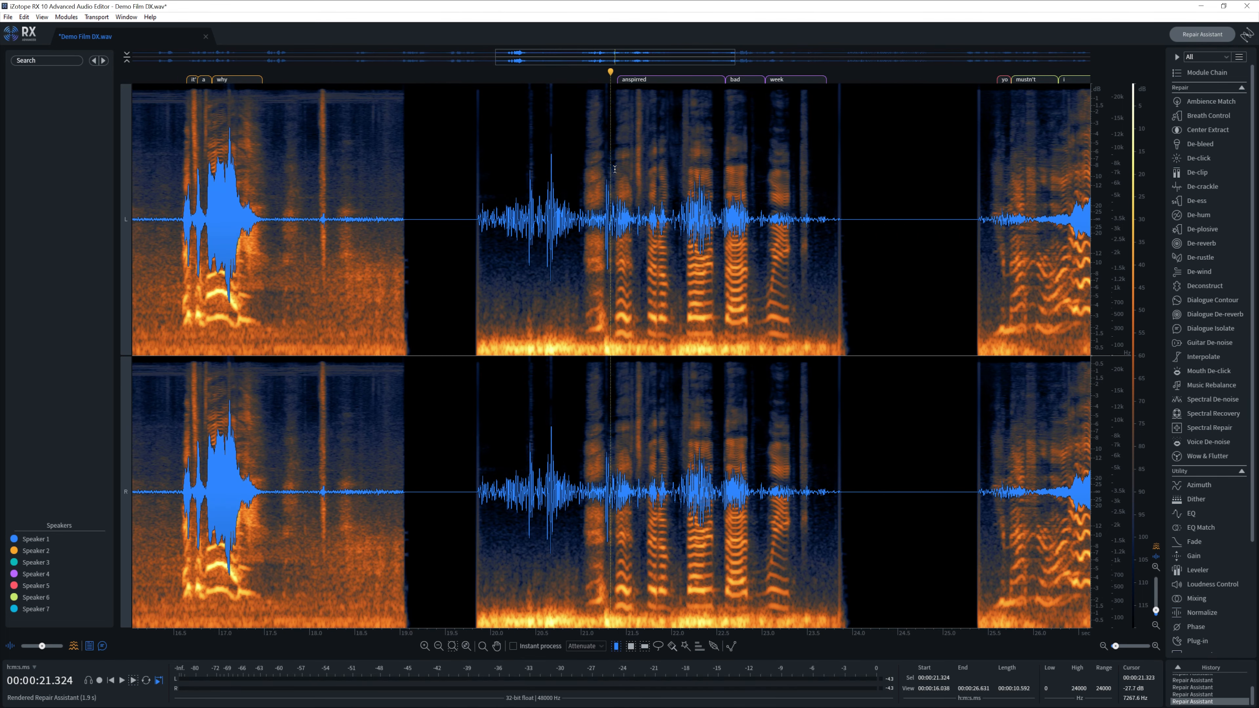
click(600, 165)
key(space)
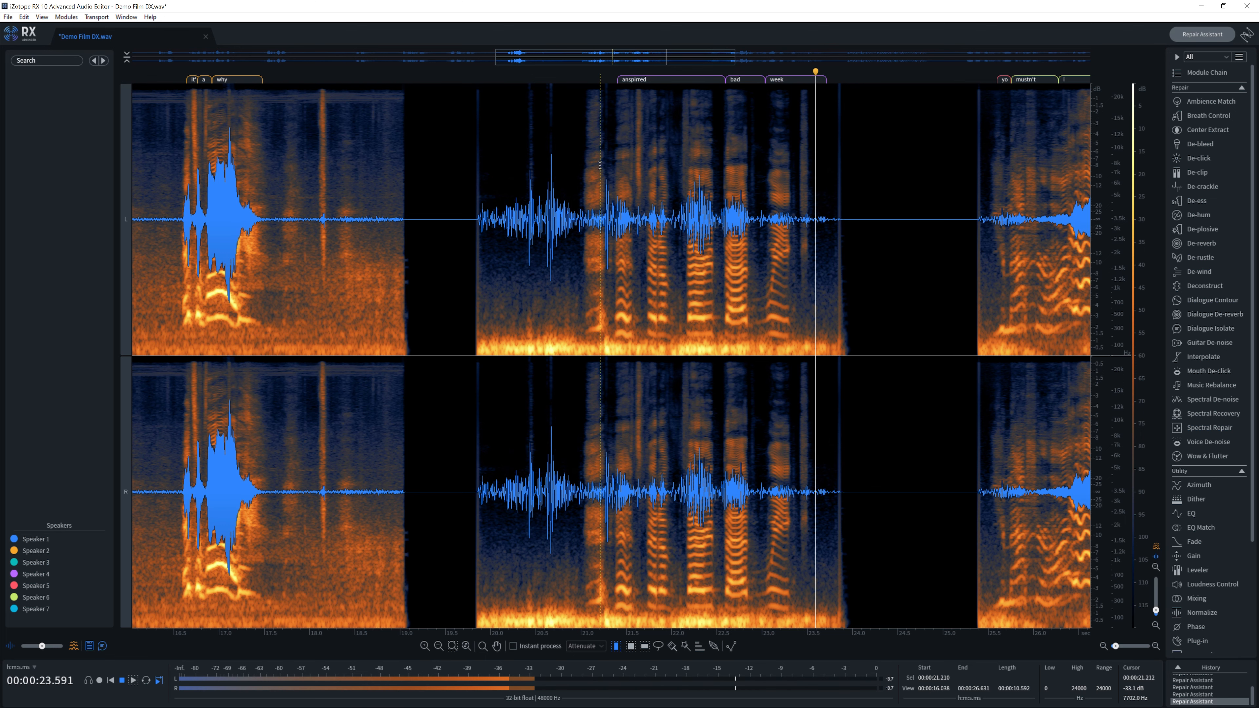
key(space)
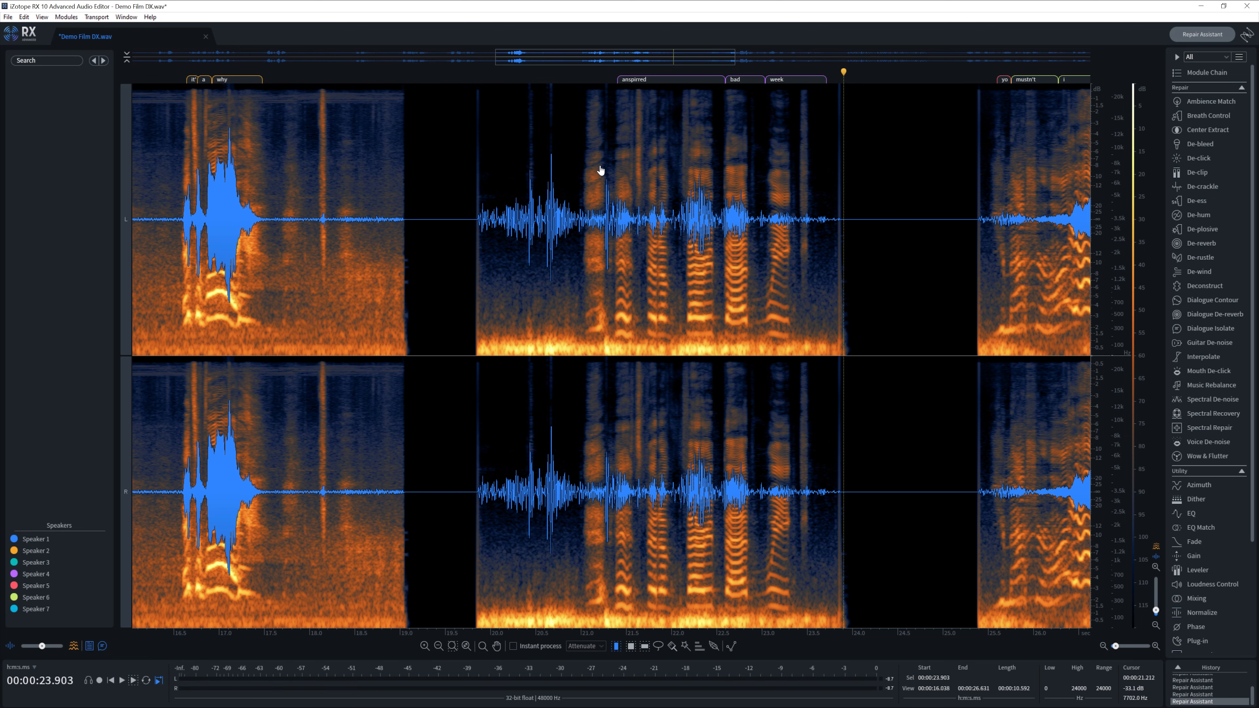
key(ctrl+minus)
key(ctrl+minus)
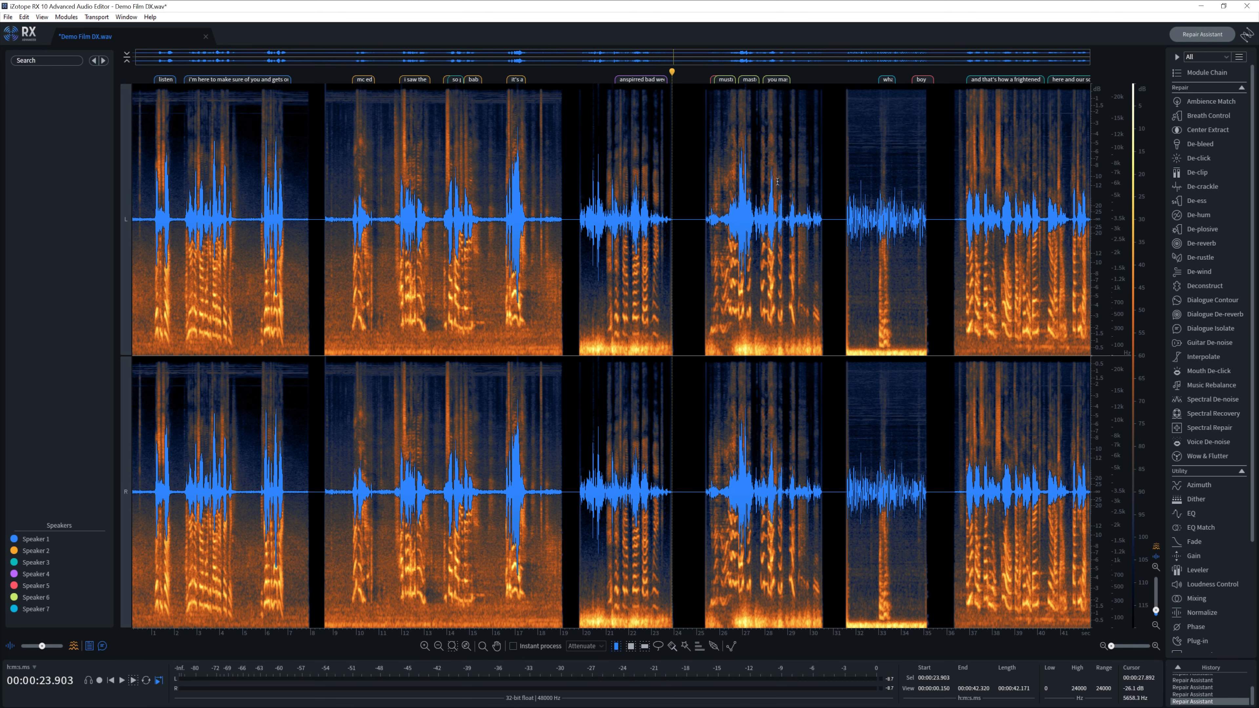
click(732, 165)
key(ctrl+equal)
key(ctrl+equal)
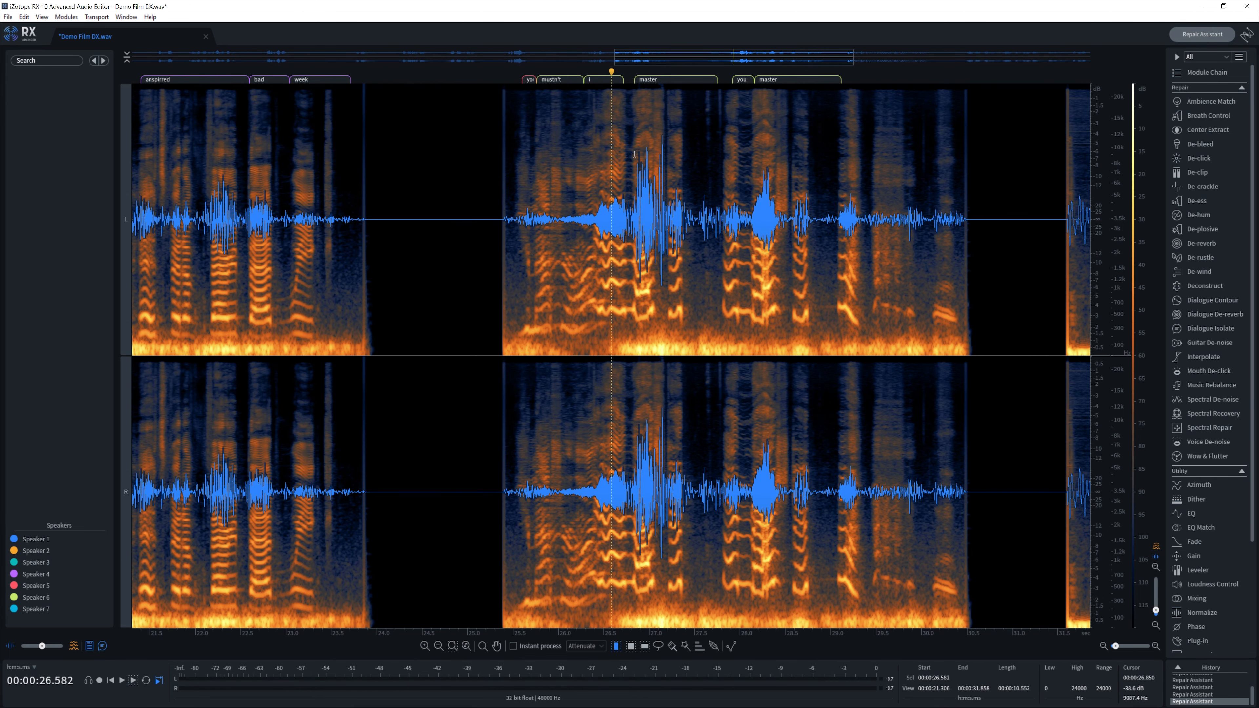
click(585, 154)
key(space)
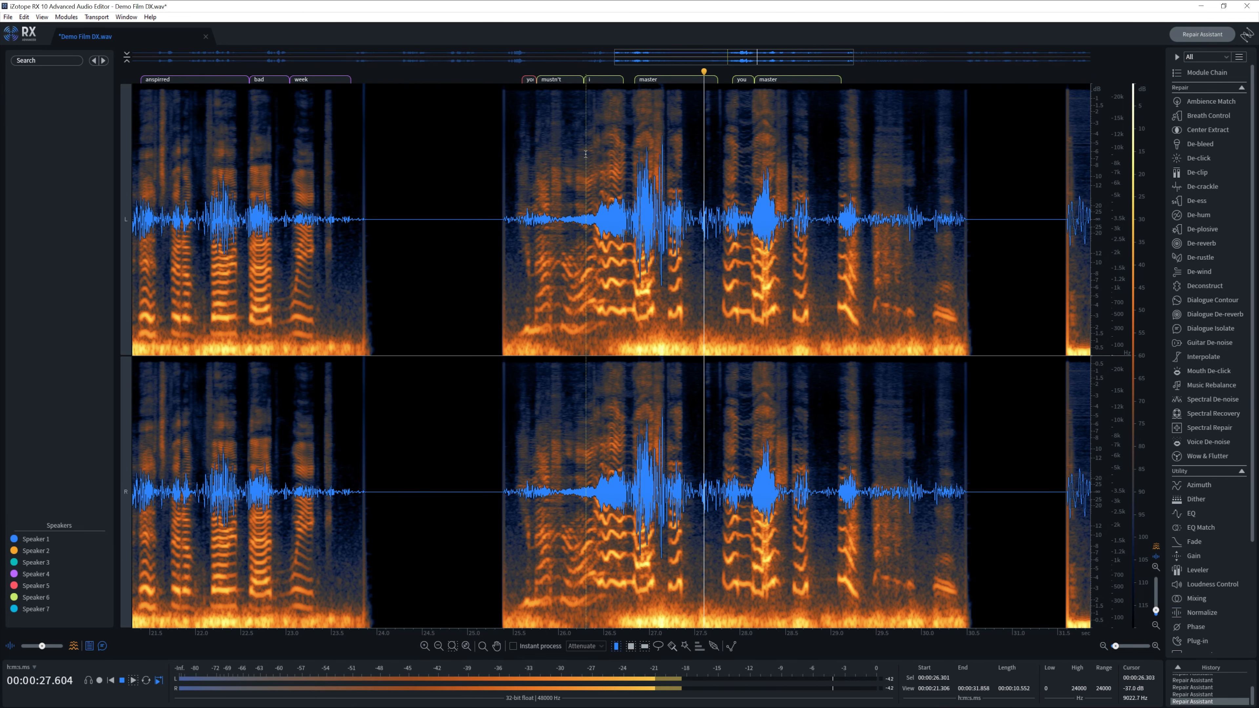
key(space)
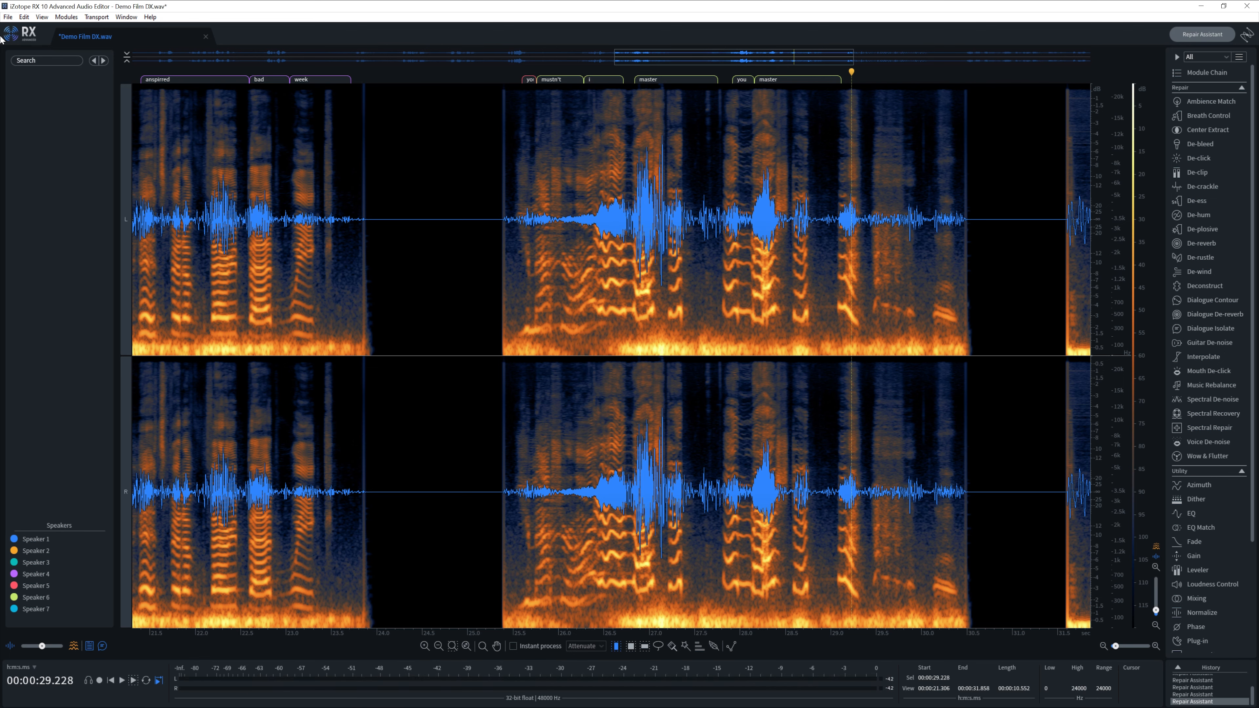
key(ctrl+minus)
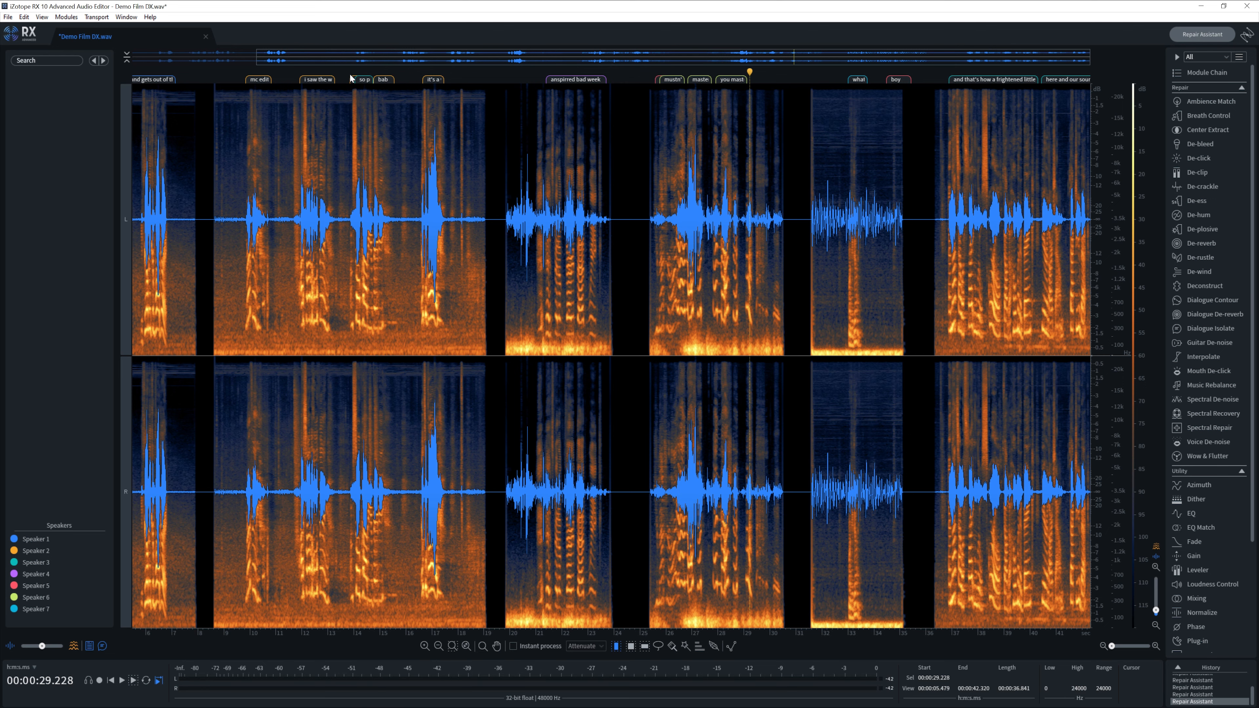
click(867, 189)
key(ctrl+equal)
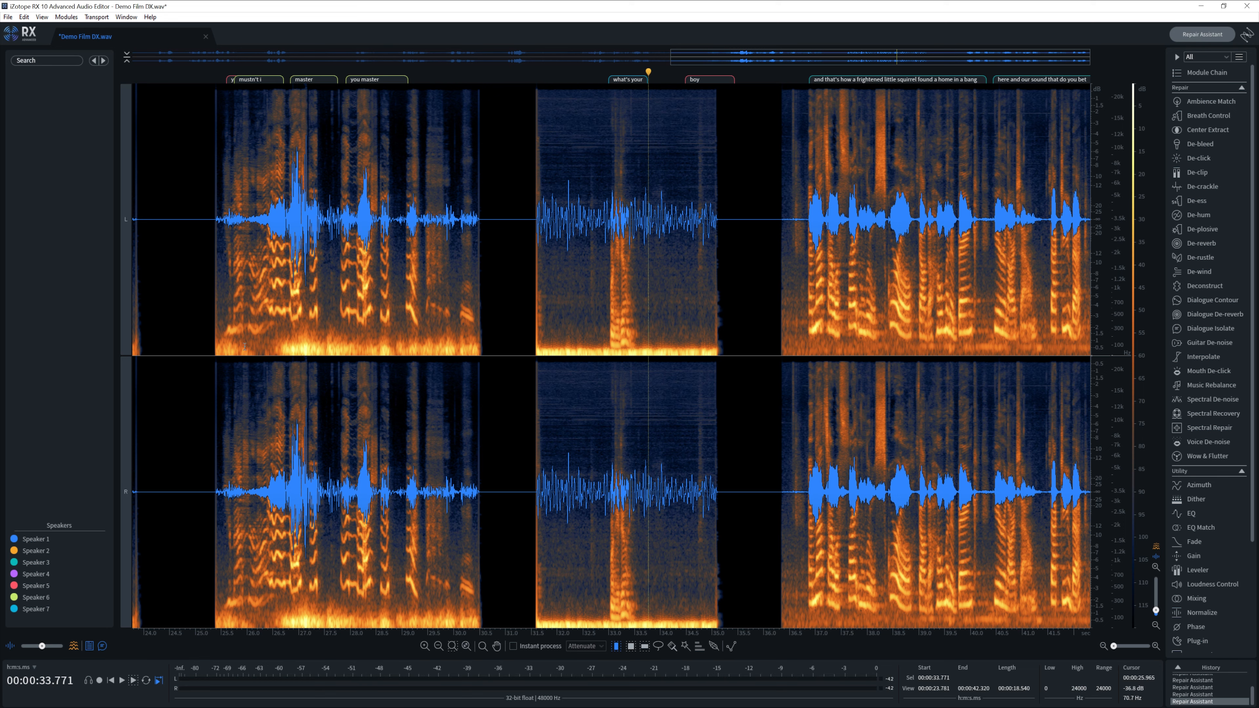
- Render a high-pass EQ on the 25.3–35.2 s selection, then place the playhead at 25.8 seconds
click(212, 358)
drag(663, 337, 720, 338)
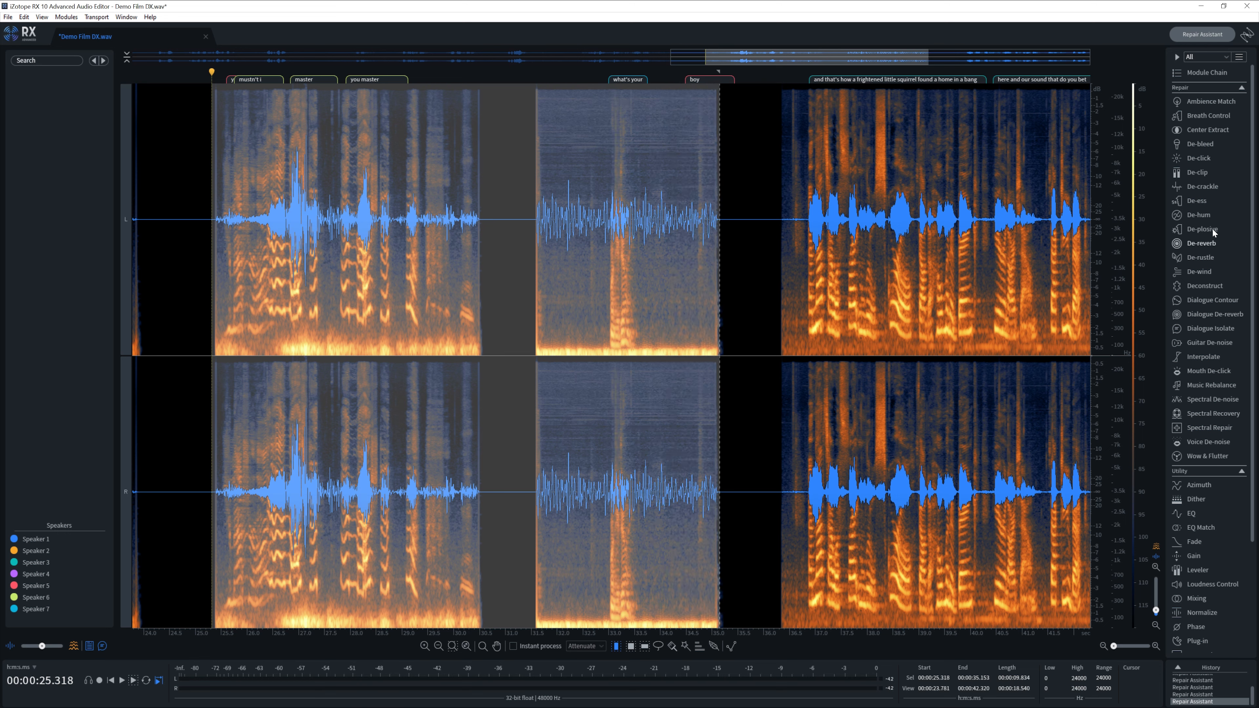
click(1192, 513)
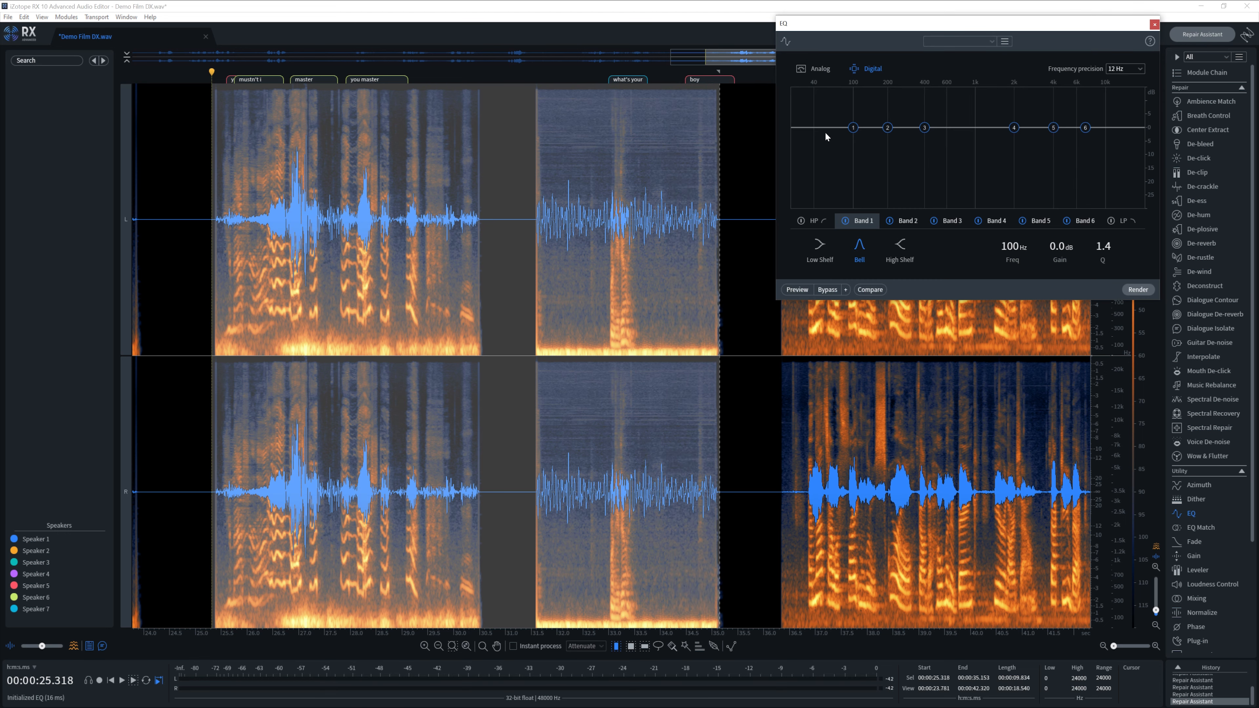
click(801, 221)
drag(826, 119, 782, 209)
click(1148, 291)
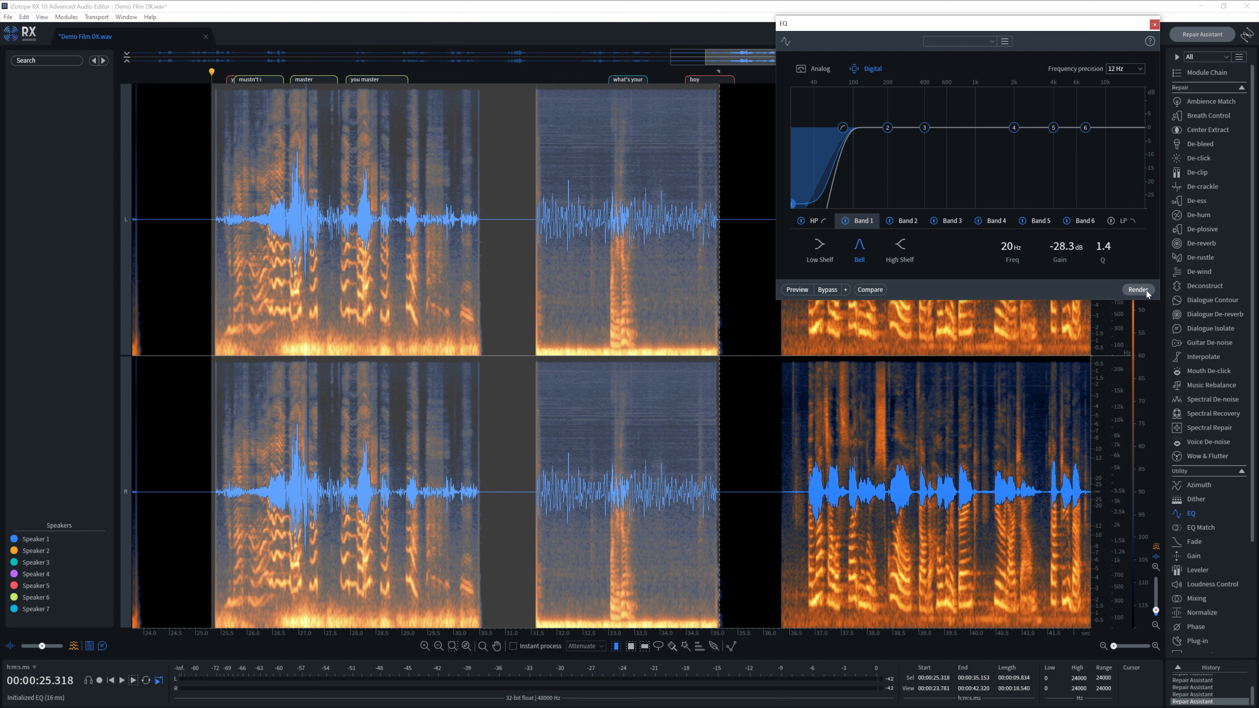
click(742, 262)
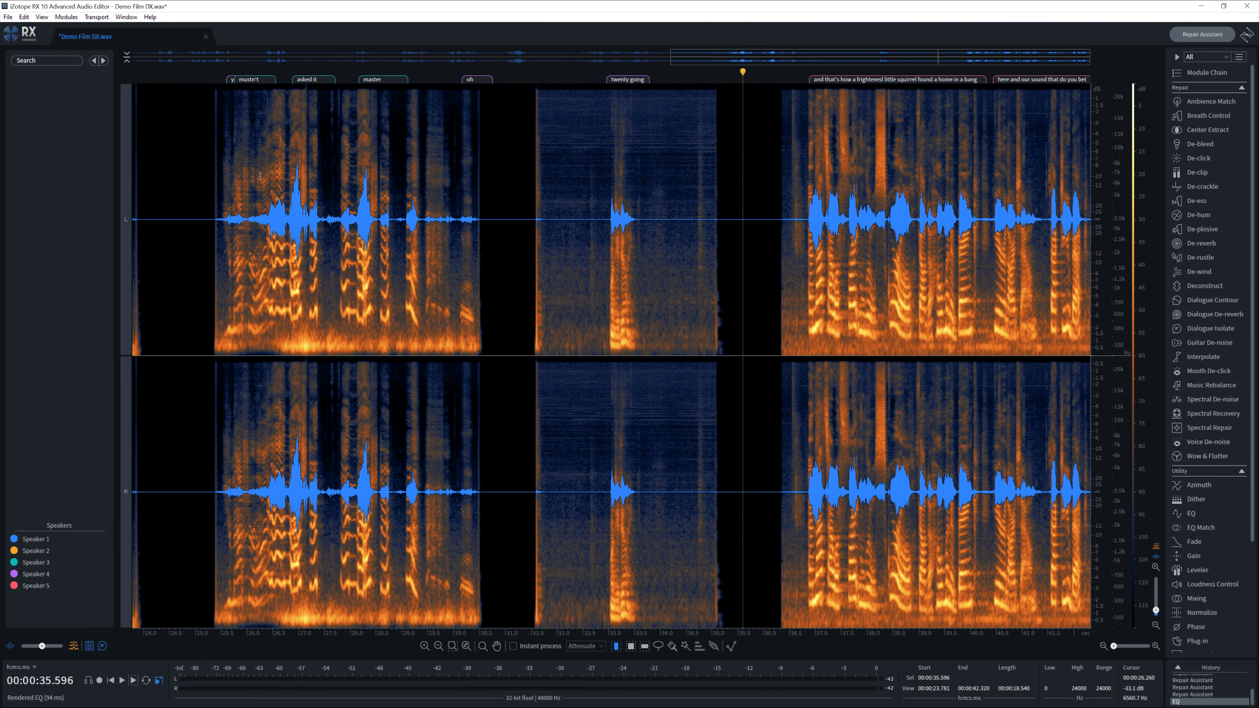
click(239, 181)
key(ctrl+Up)
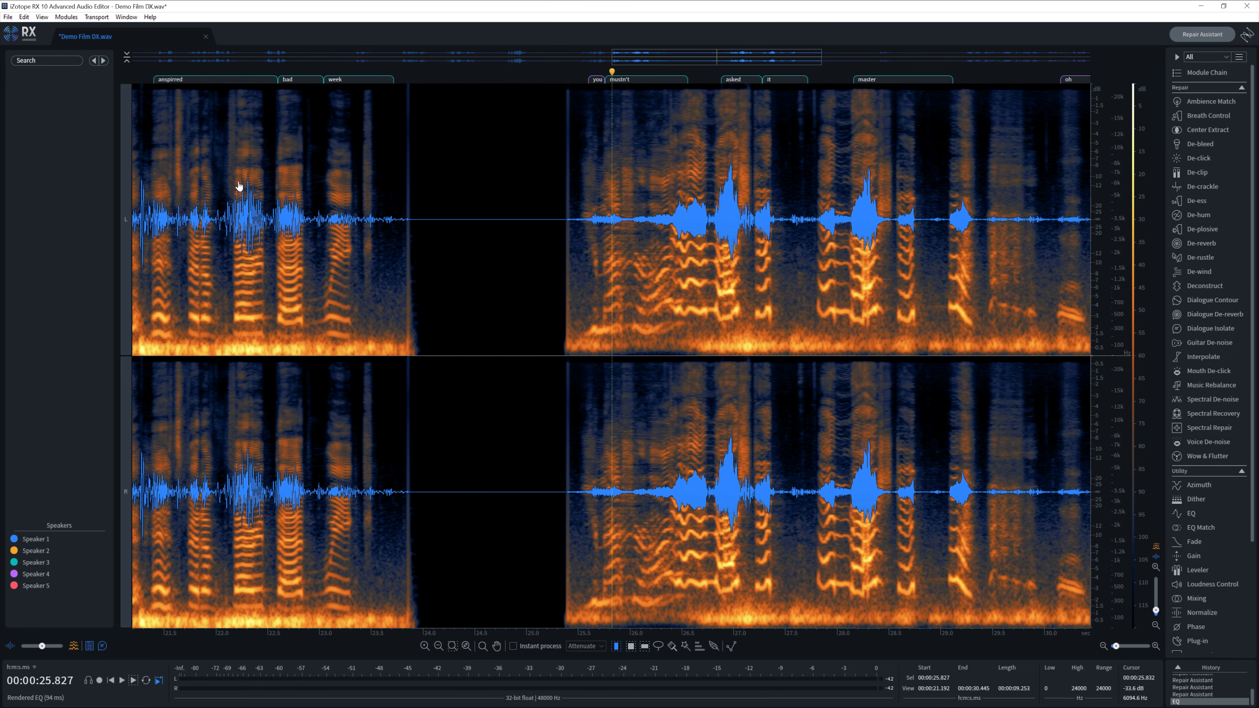
click(586, 168)
key(space)
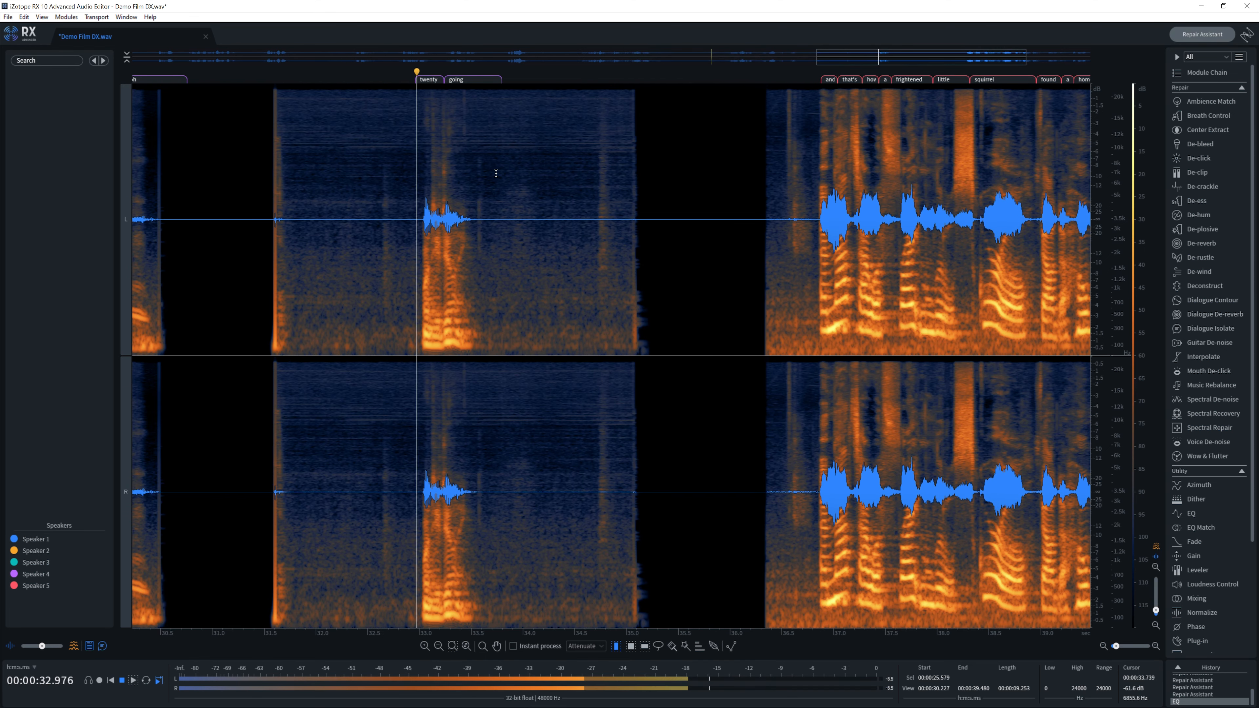
key(space)
scroll(496, 173, down, 4)
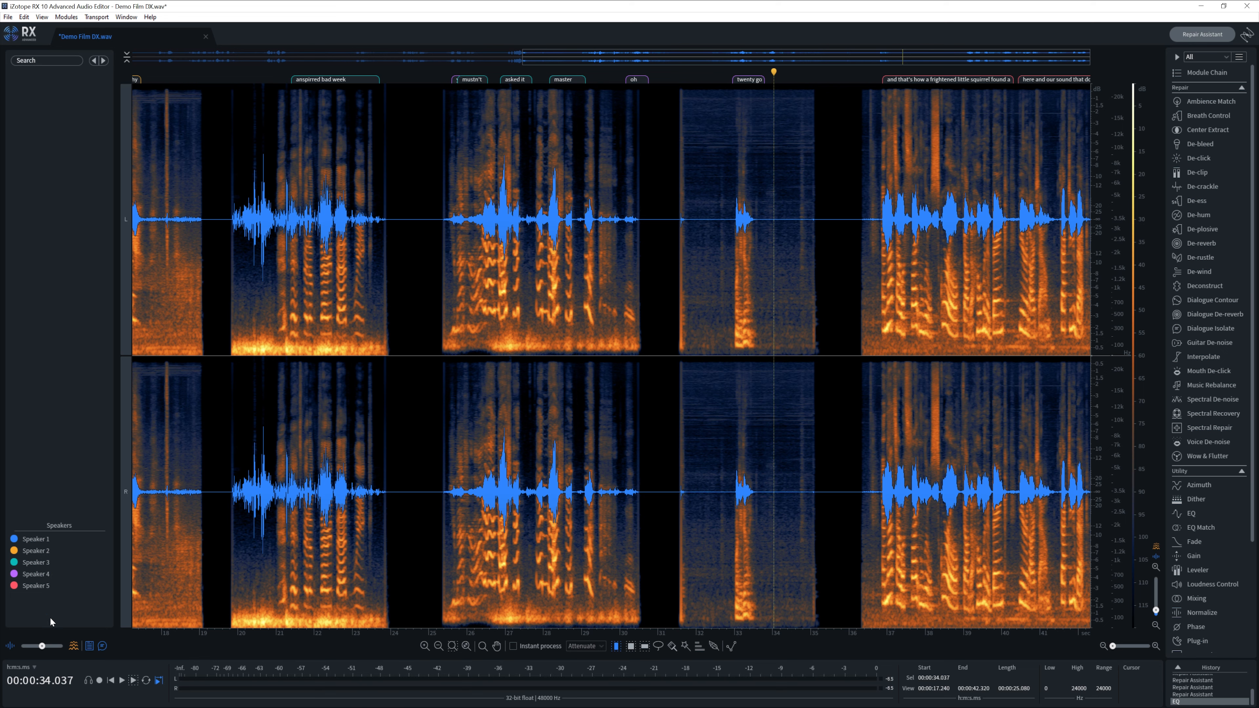
key(ctrl+0)
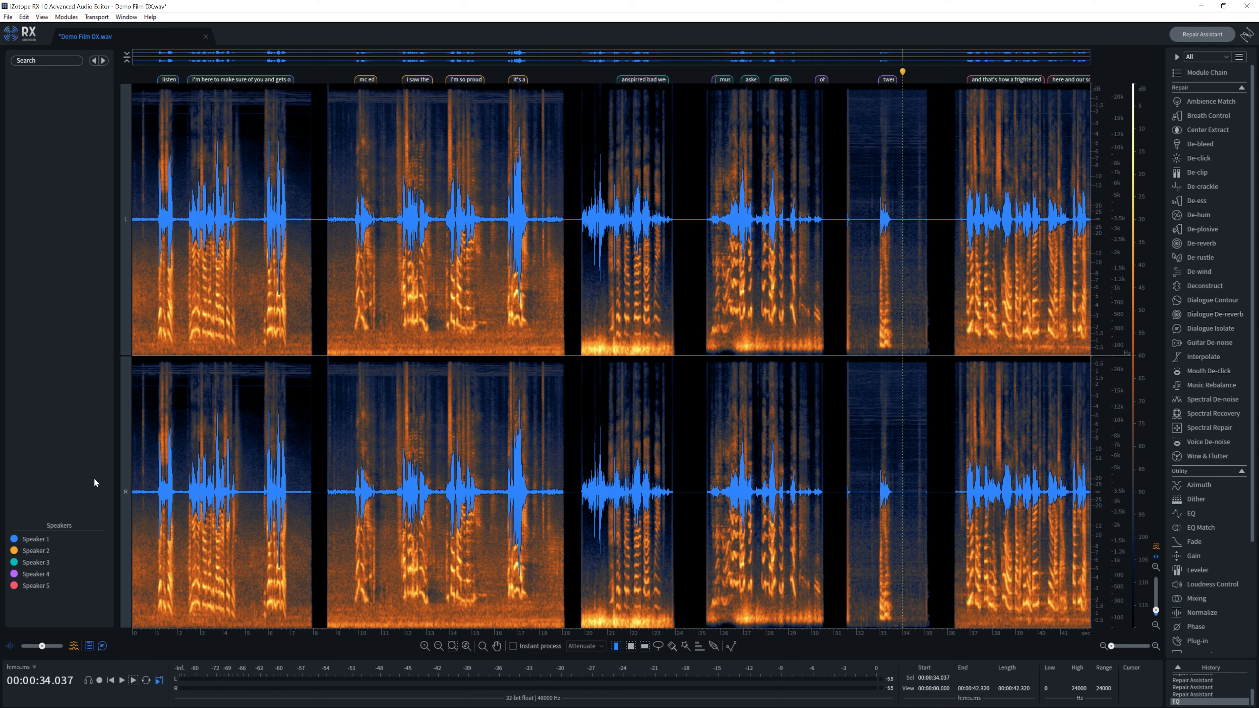
scroll(1199, 681, up, 3)
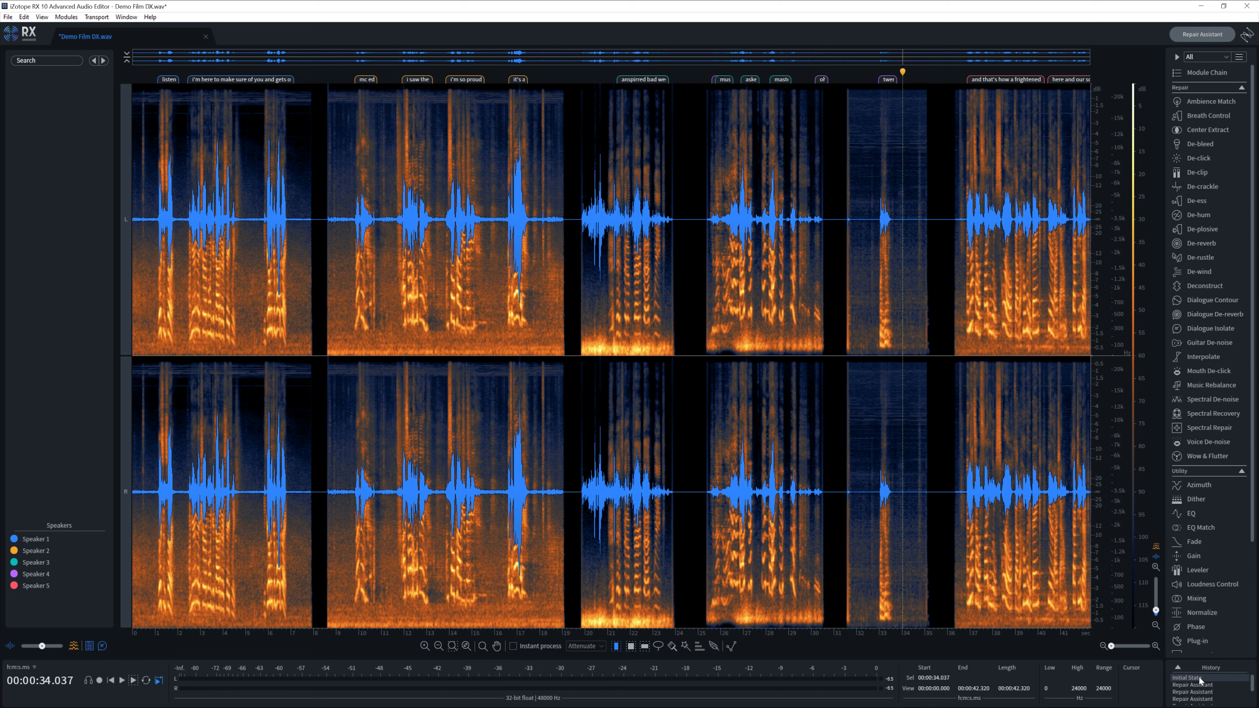
- Revert to Initial State, zoom in near 32 seconds, and select the noisy 'twenty going' clip
click(1199, 677)
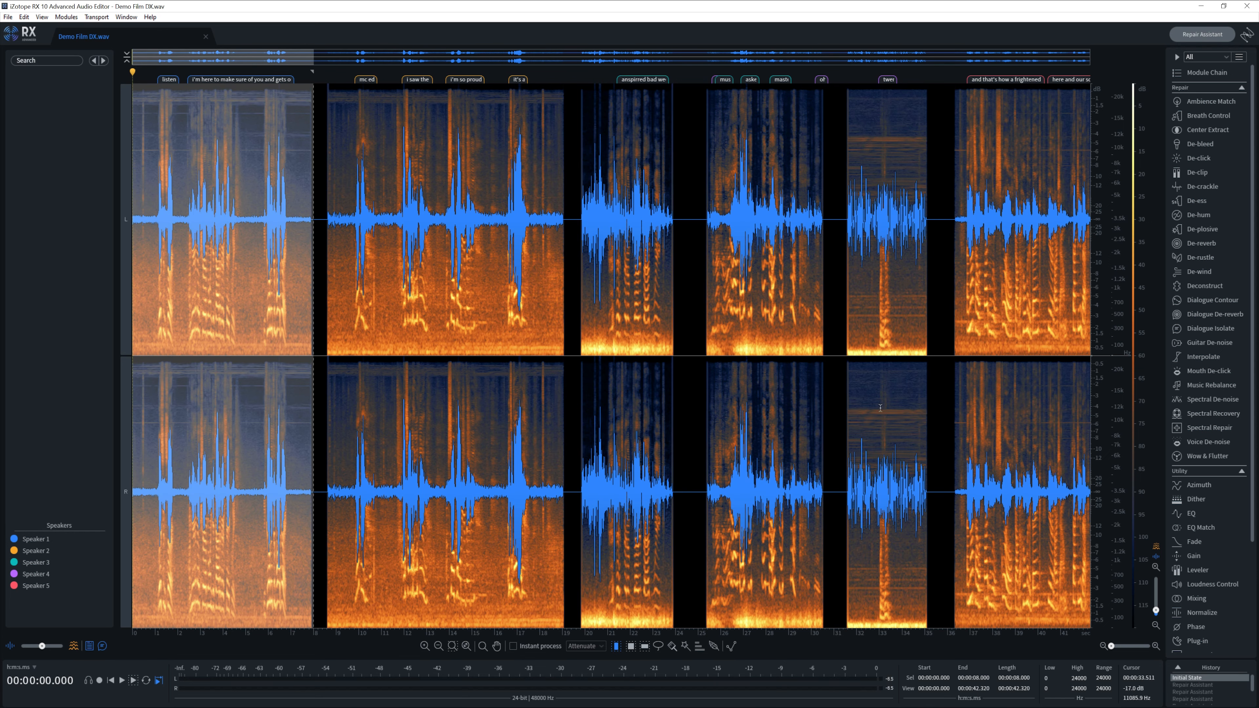
click(922, 317)
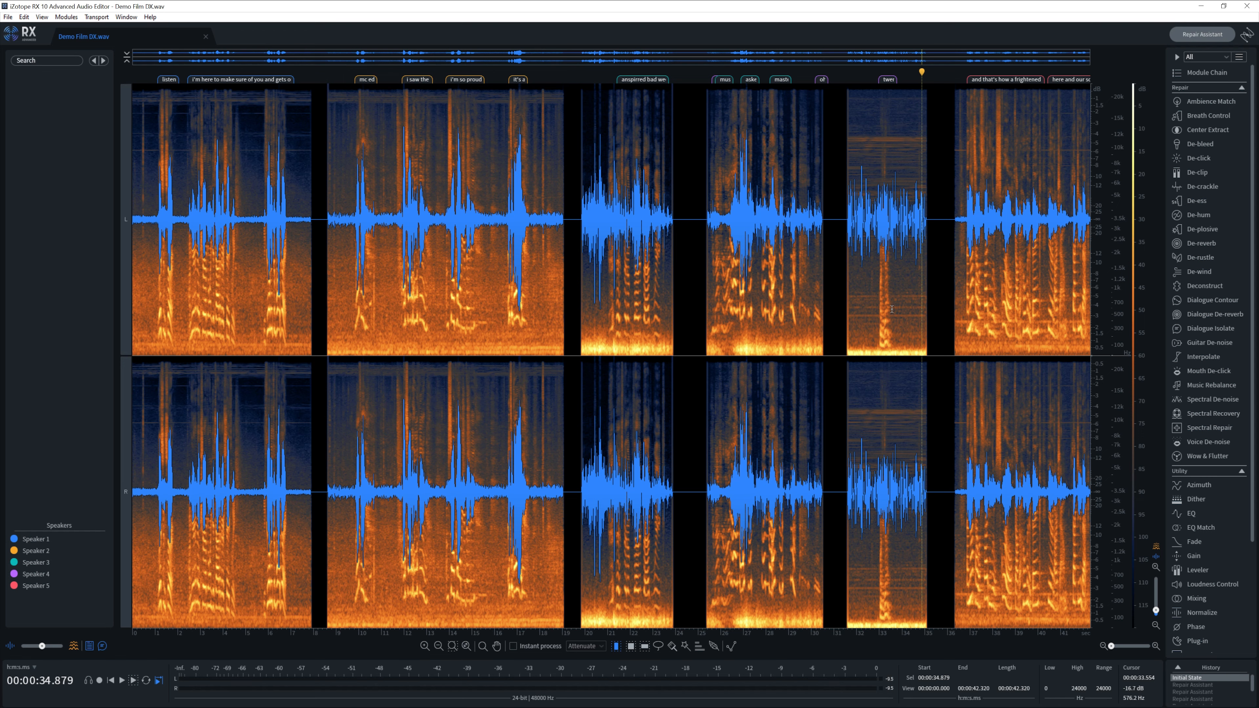
click(725, 183)
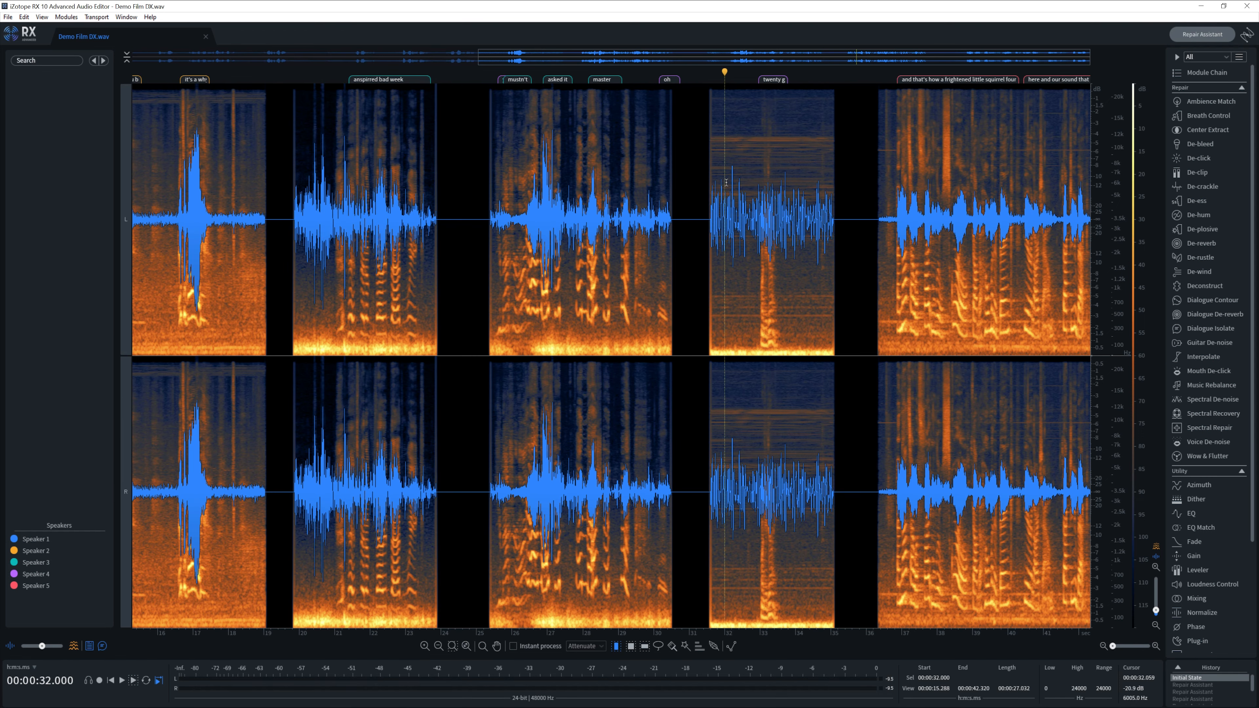
scroll(726, 182, up, 5)
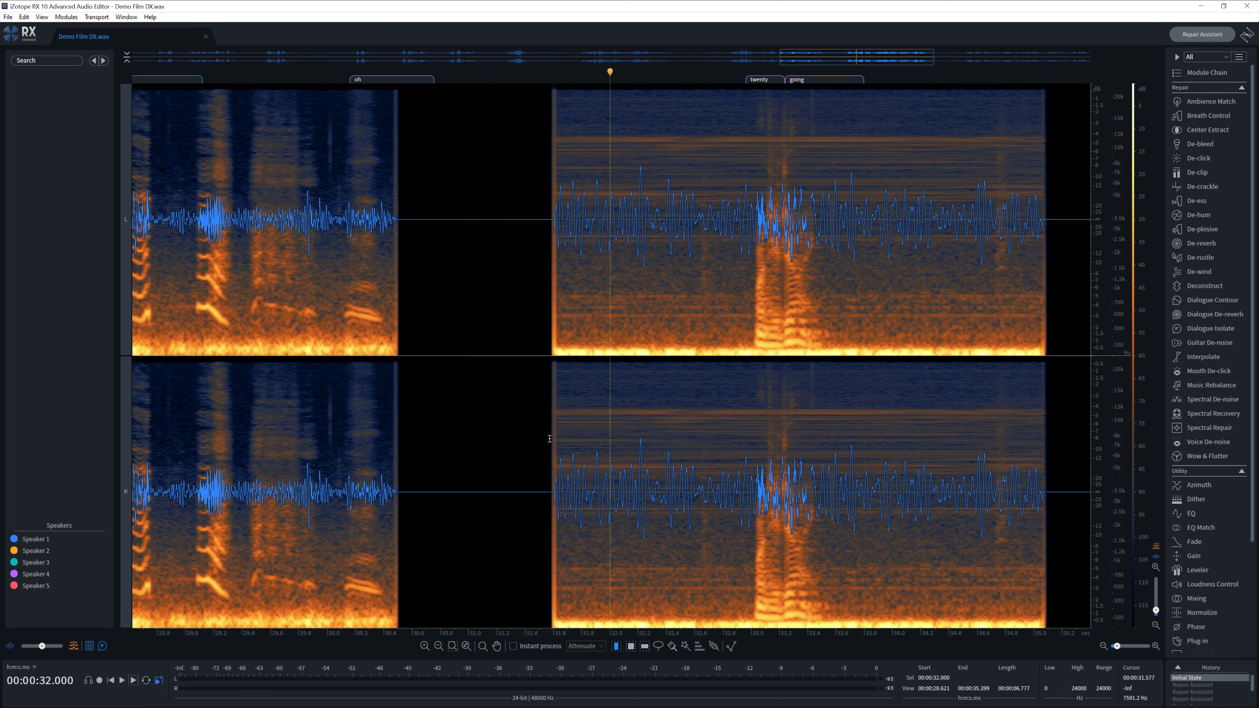
drag(549, 439, 1048, 452)
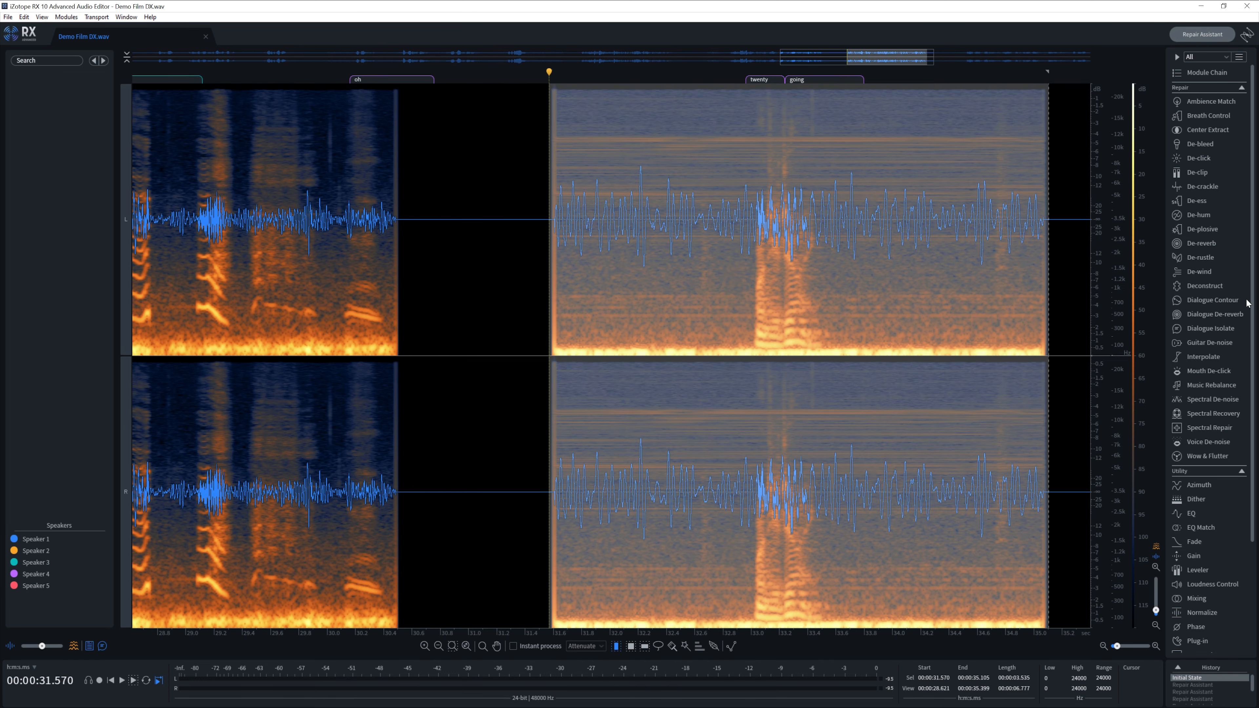
click(1205, 216)
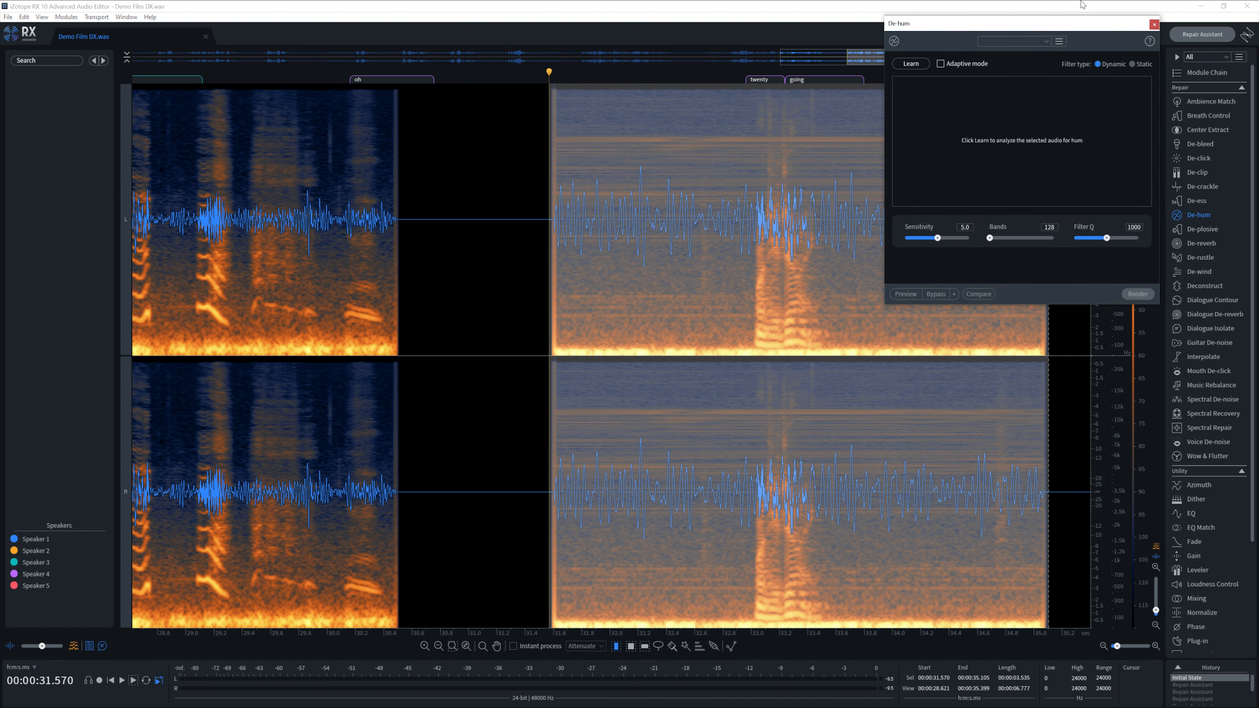
drag(1050, 21, 639, 173)
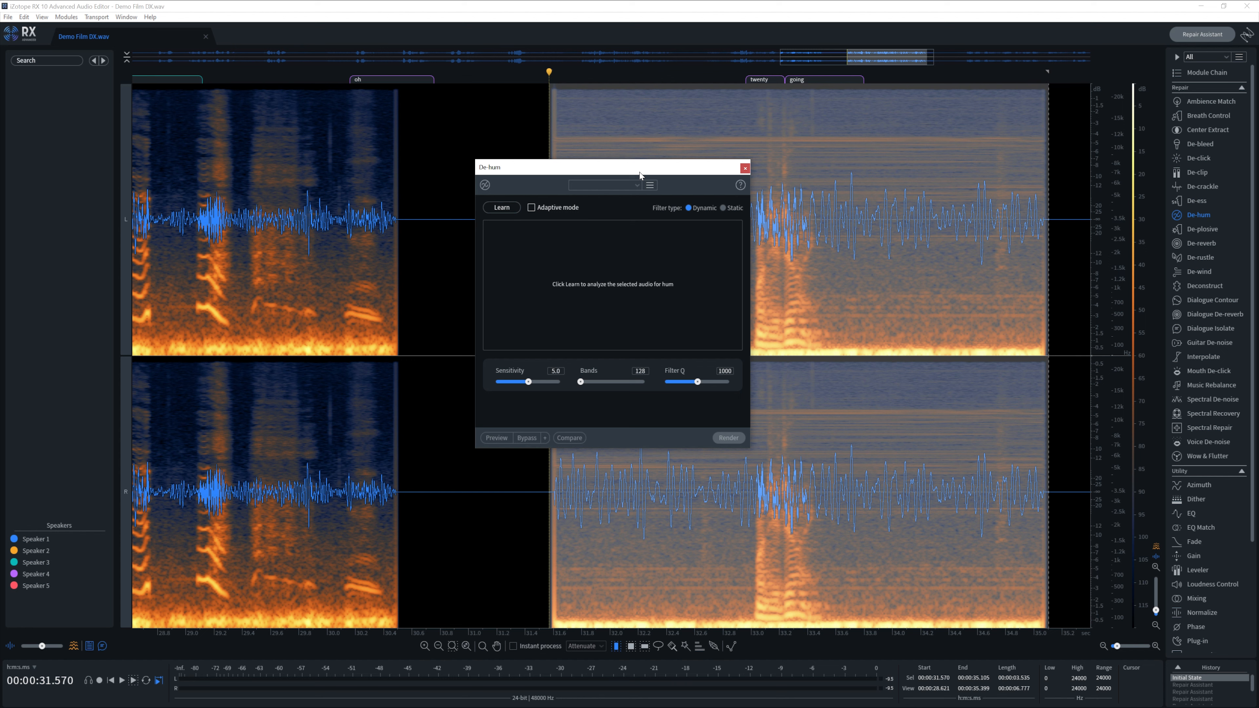
click(532, 207)
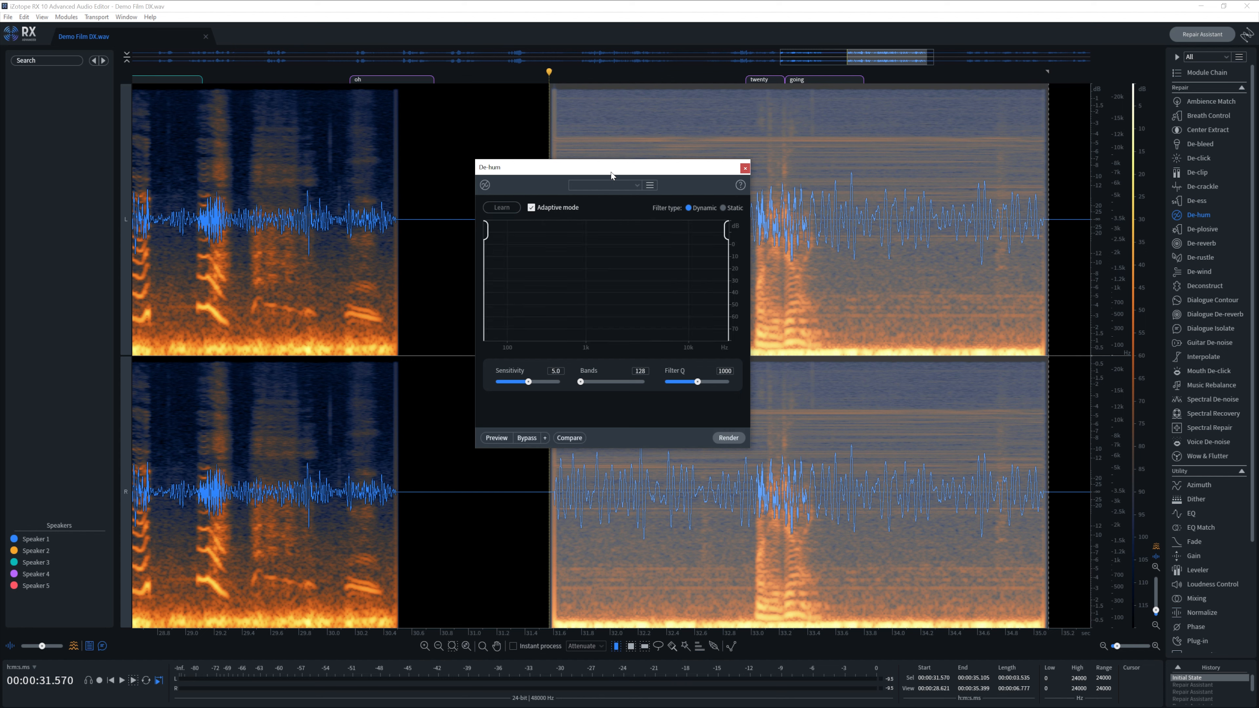
drag(612, 175, 484, 183)
click(480, 471)
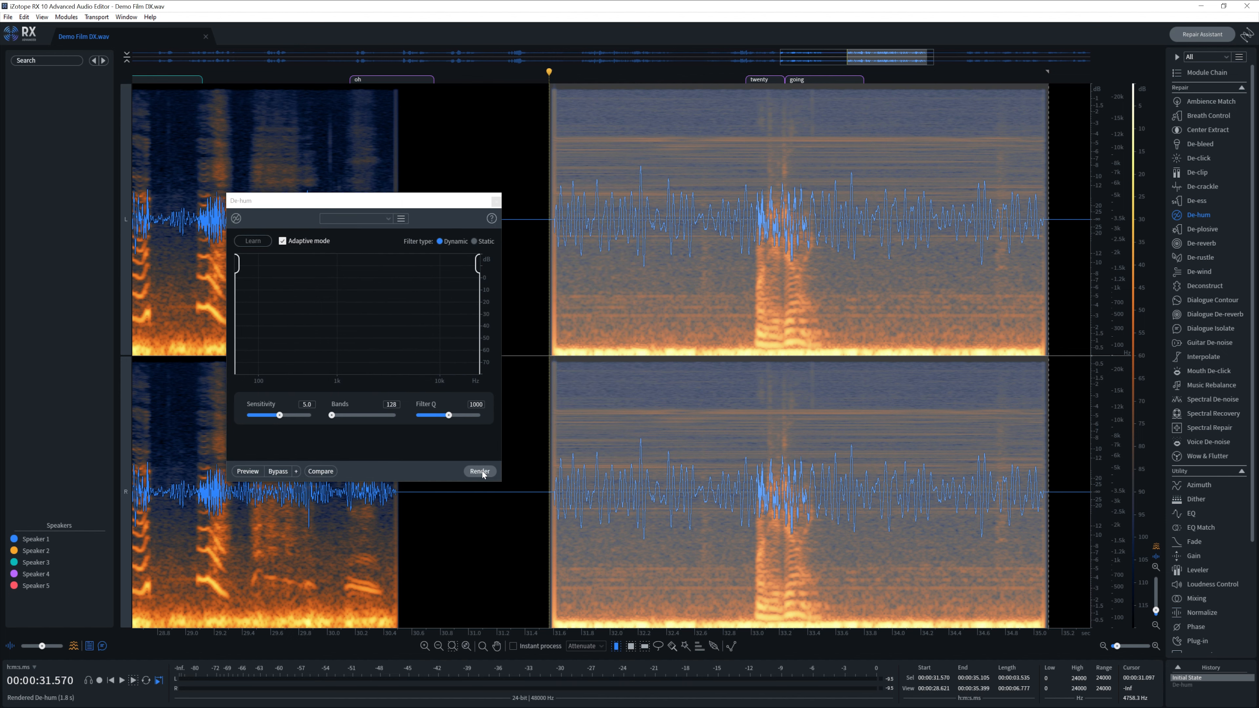
key(space)
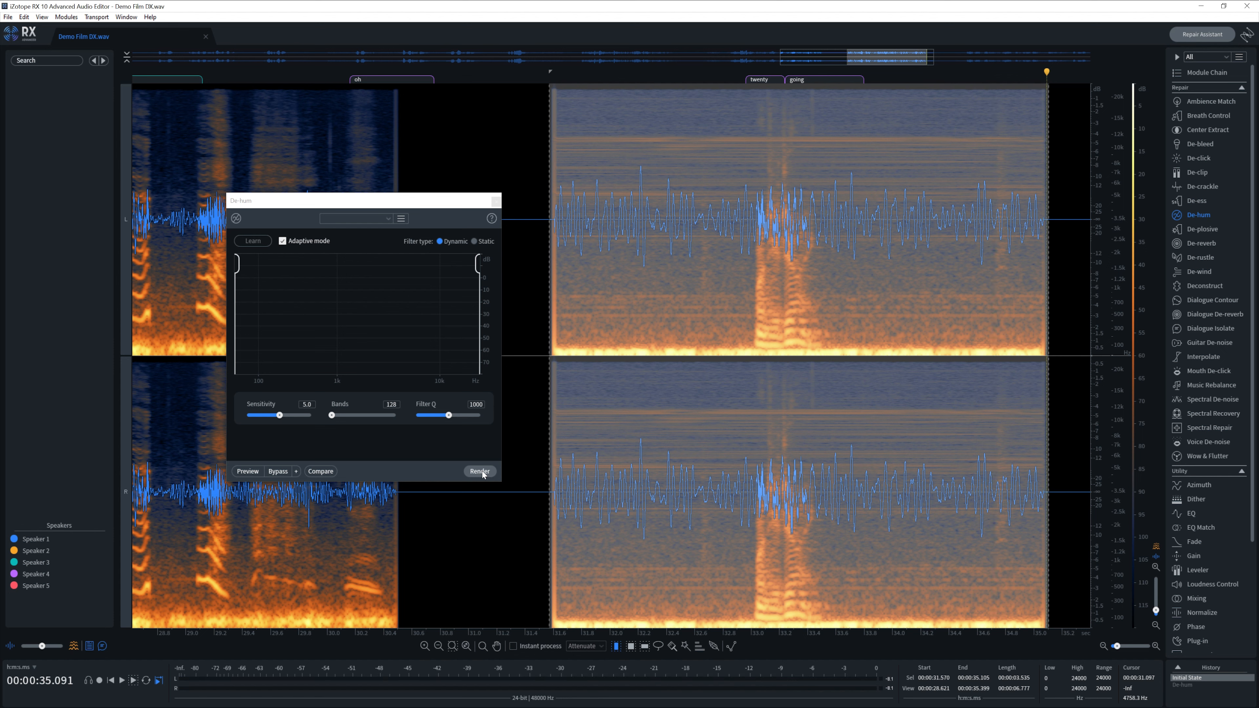
click(479, 471)
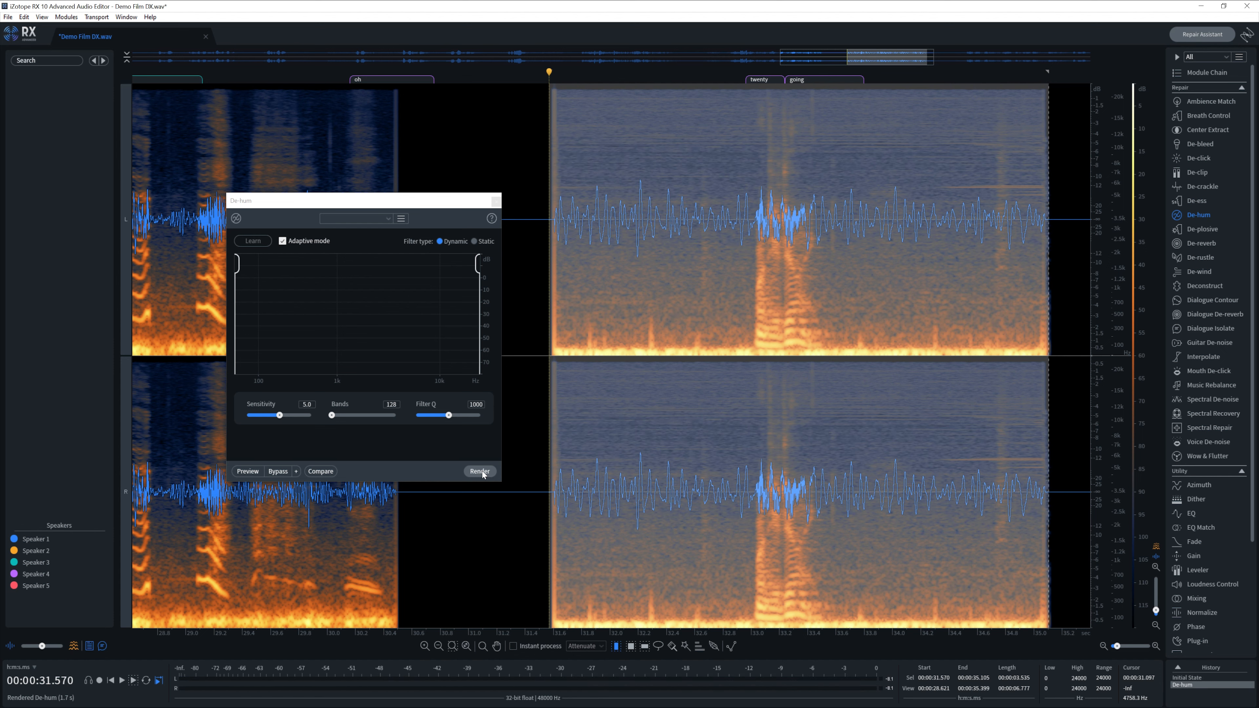
key(space)
key(ctrl+z)
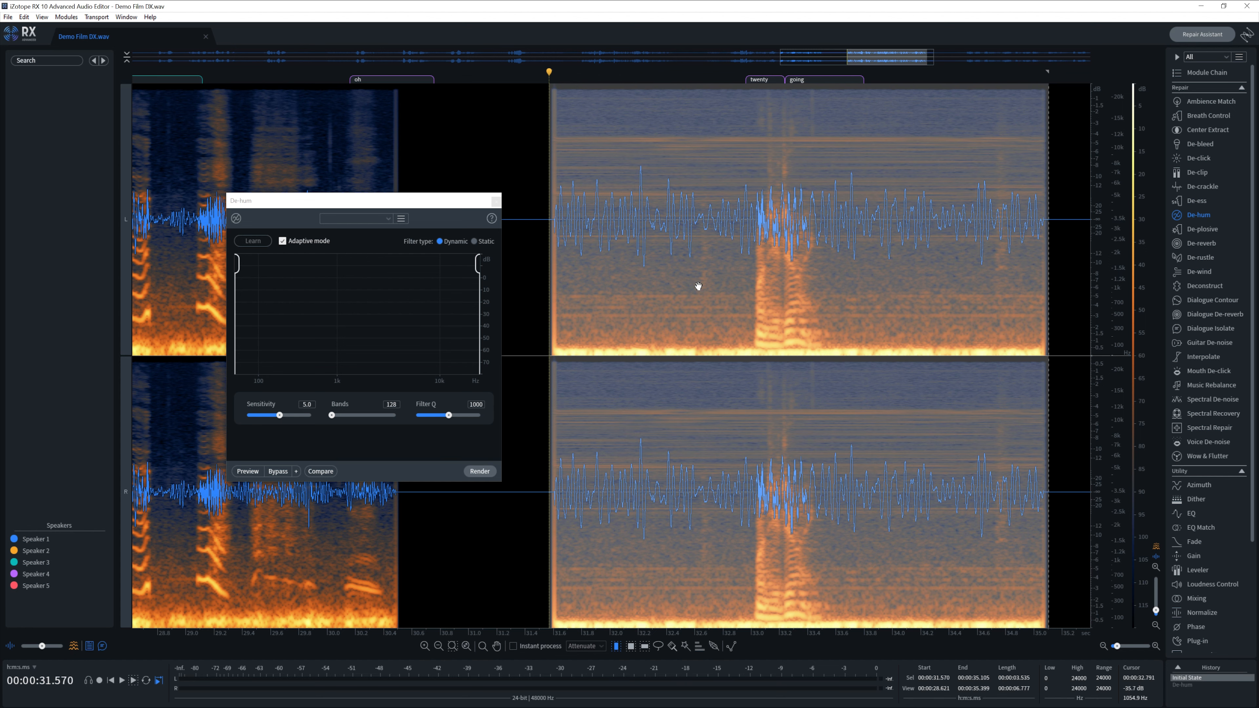
- With Adaptive mode off, teach De-hum the hum from a short hum-only gap and render it on the clip
click(669, 219)
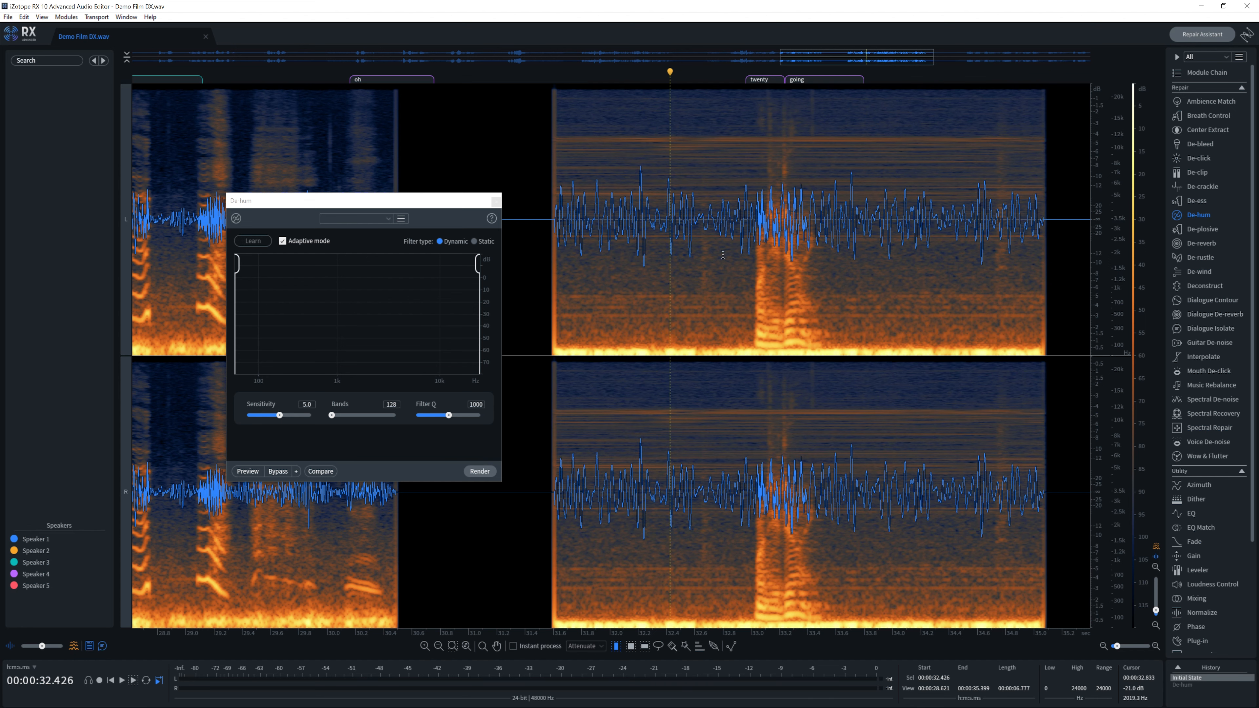
drag(697, 255, 575, 255)
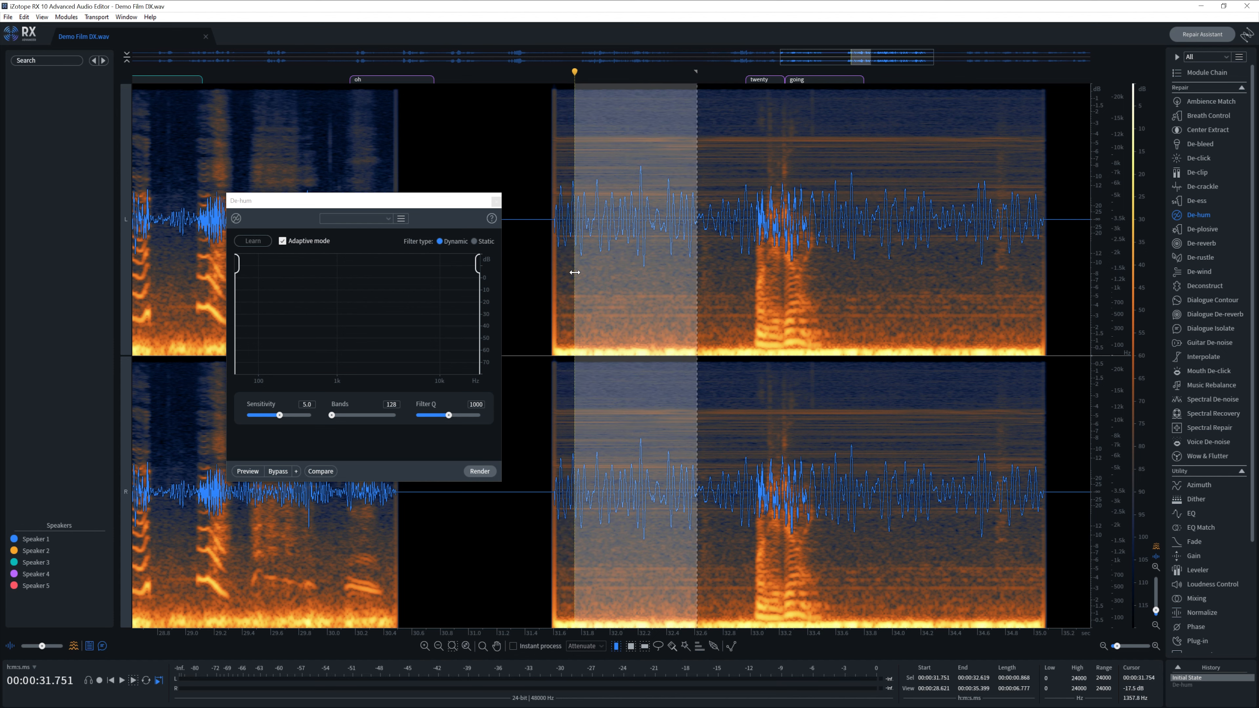
click(282, 241)
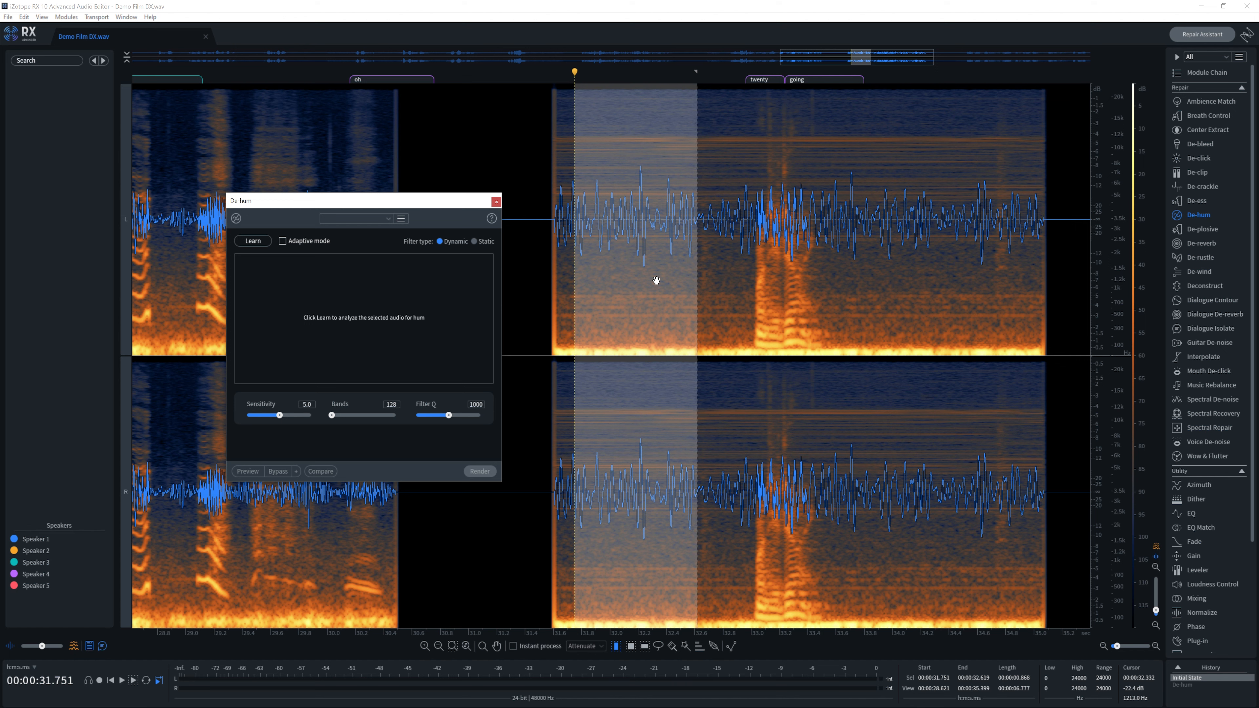
click(253, 242)
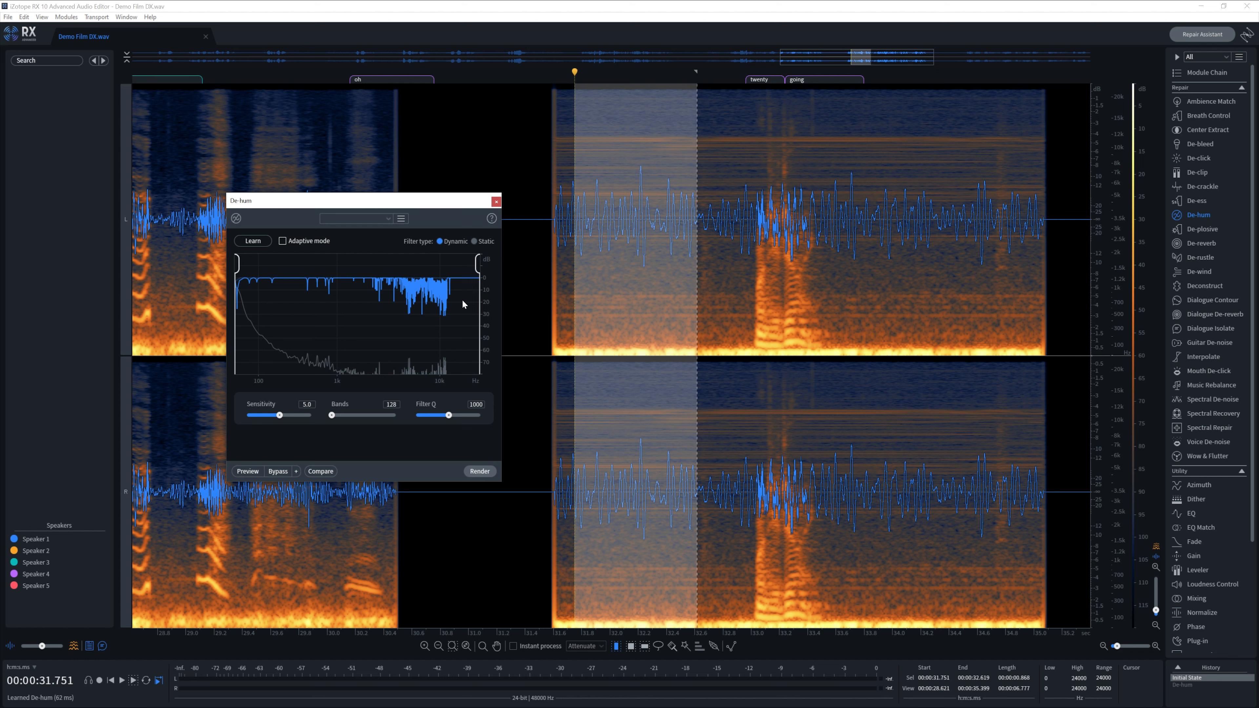
drag(553, 285, 1048, 367)
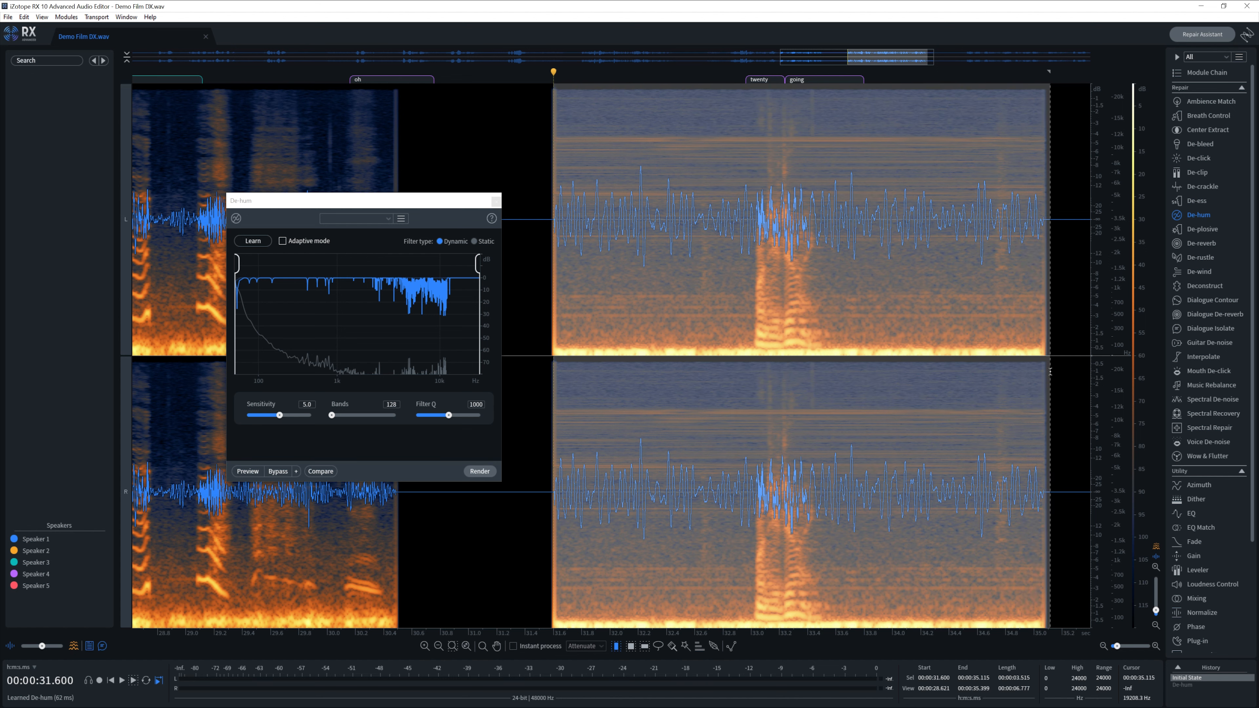
click(480, 471)
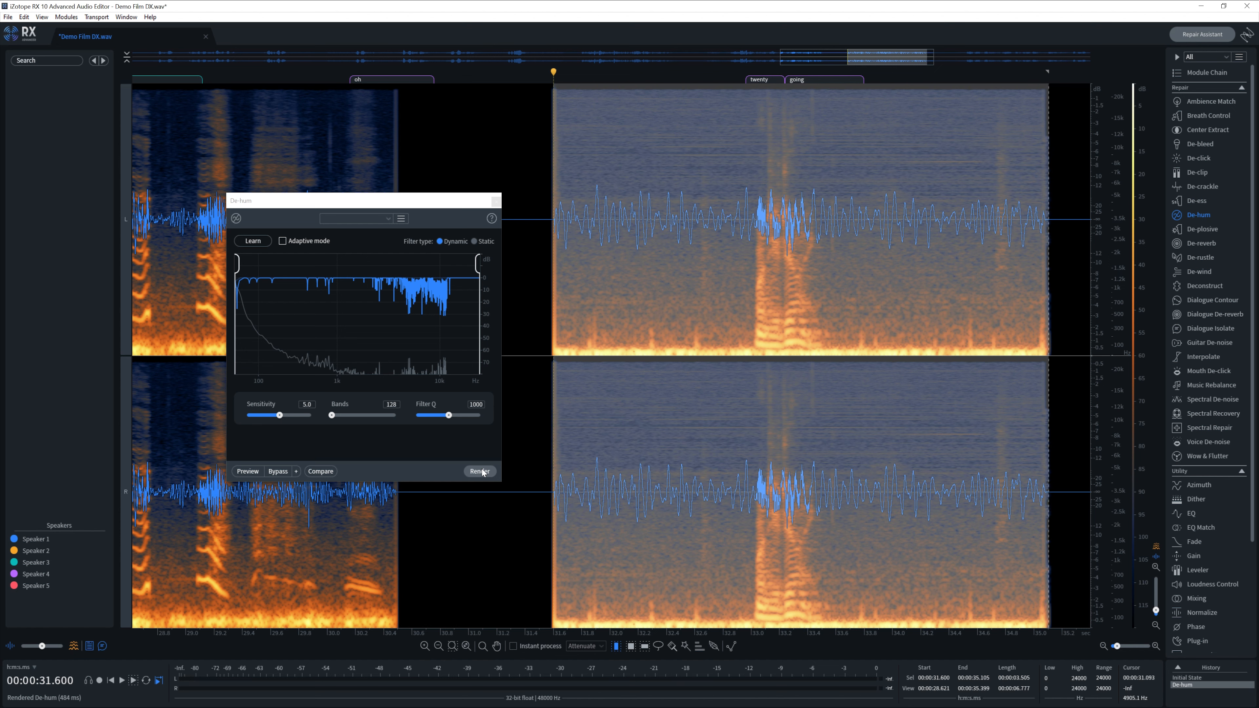
- Play the de-hummed clip and compare it with the original by undoing and re-selecting the render in History
key(space)
click(730, 369)
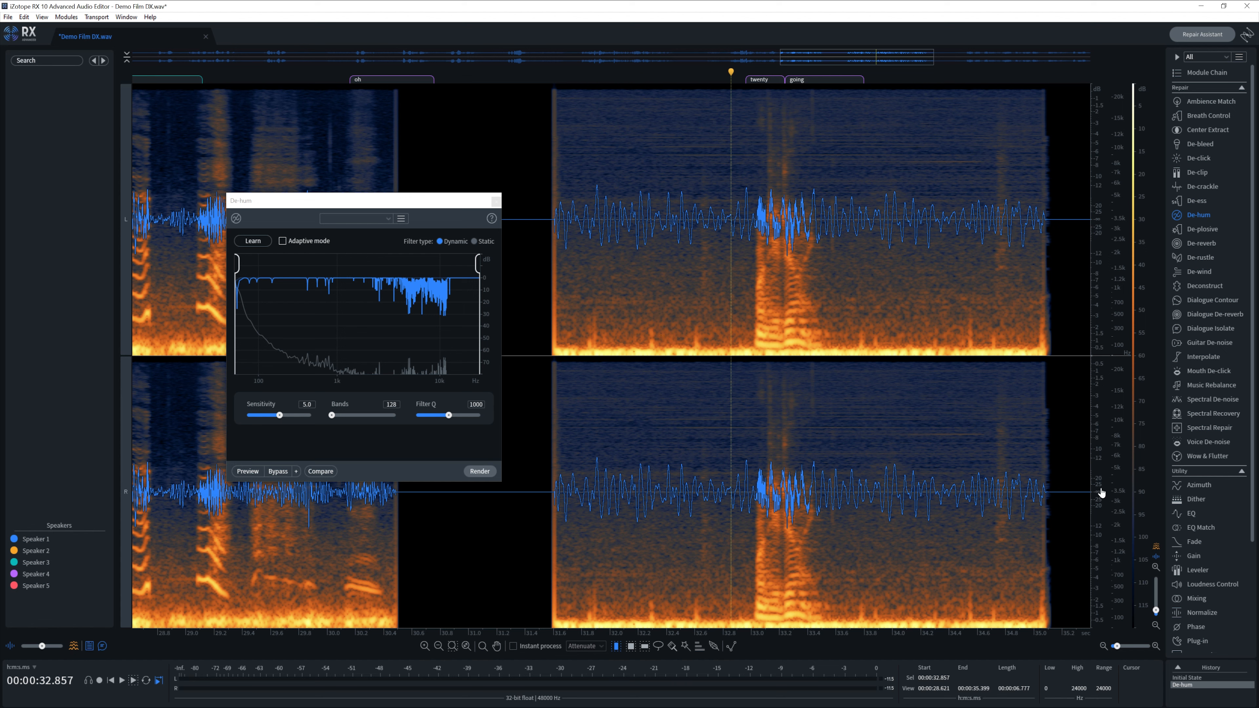
key(ctrl+z)
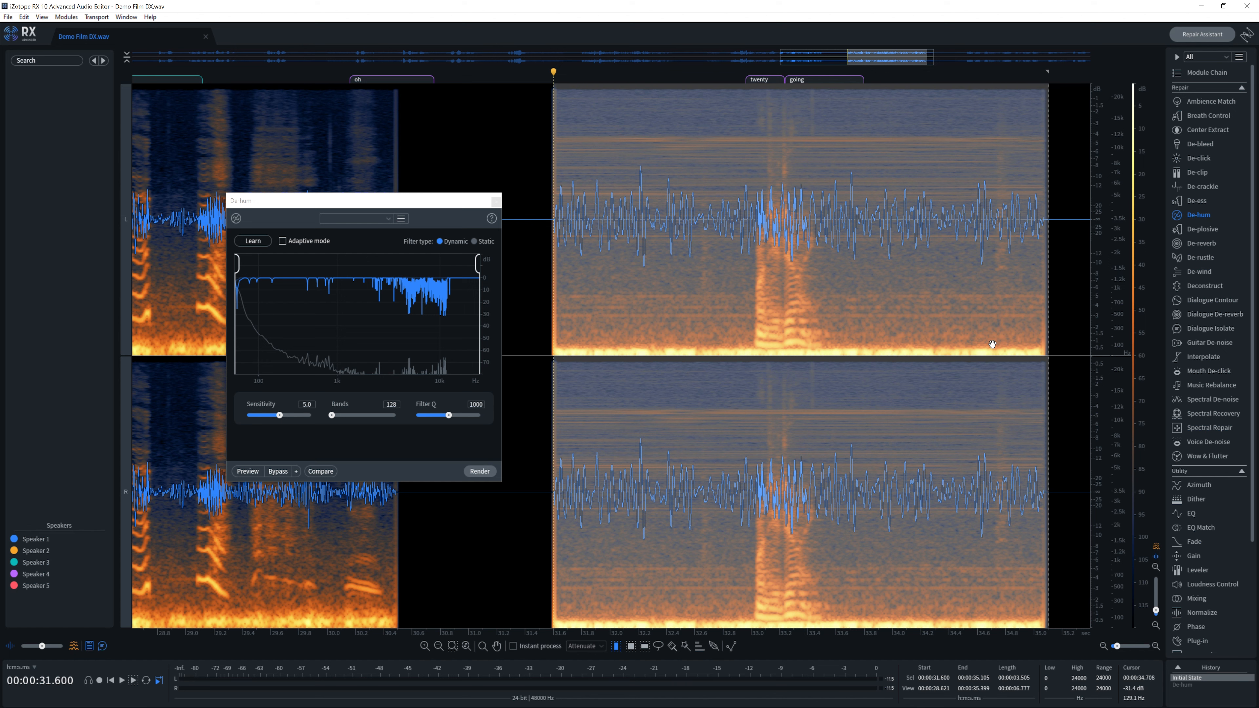
click(1185, 685)
click(870, 446)
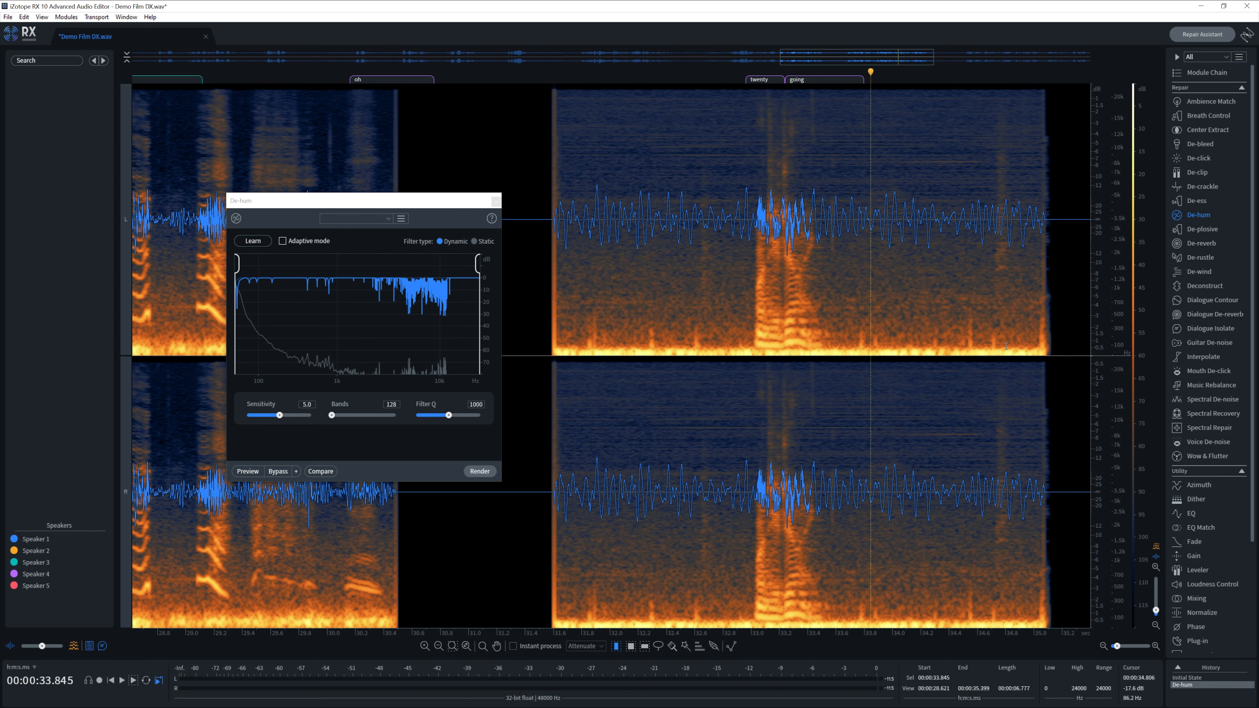
key(ctrl+z)
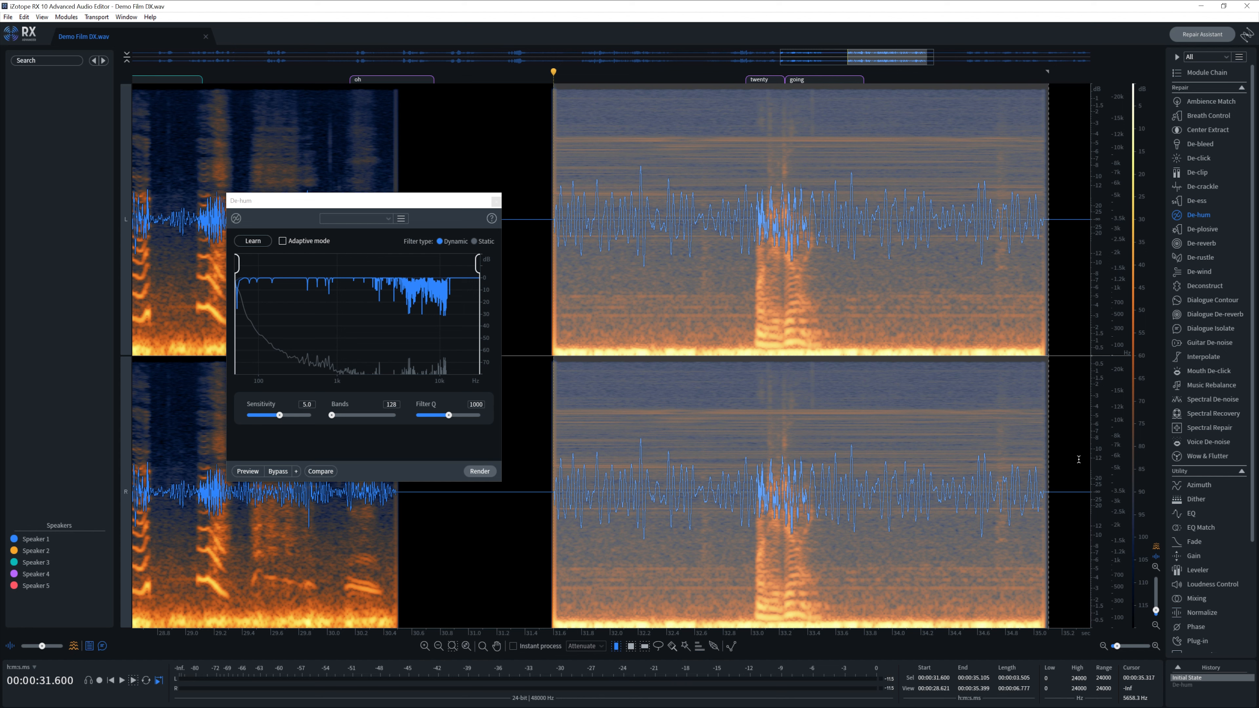
- Apply a low-cut EQ to the clip
click(1190, 513)
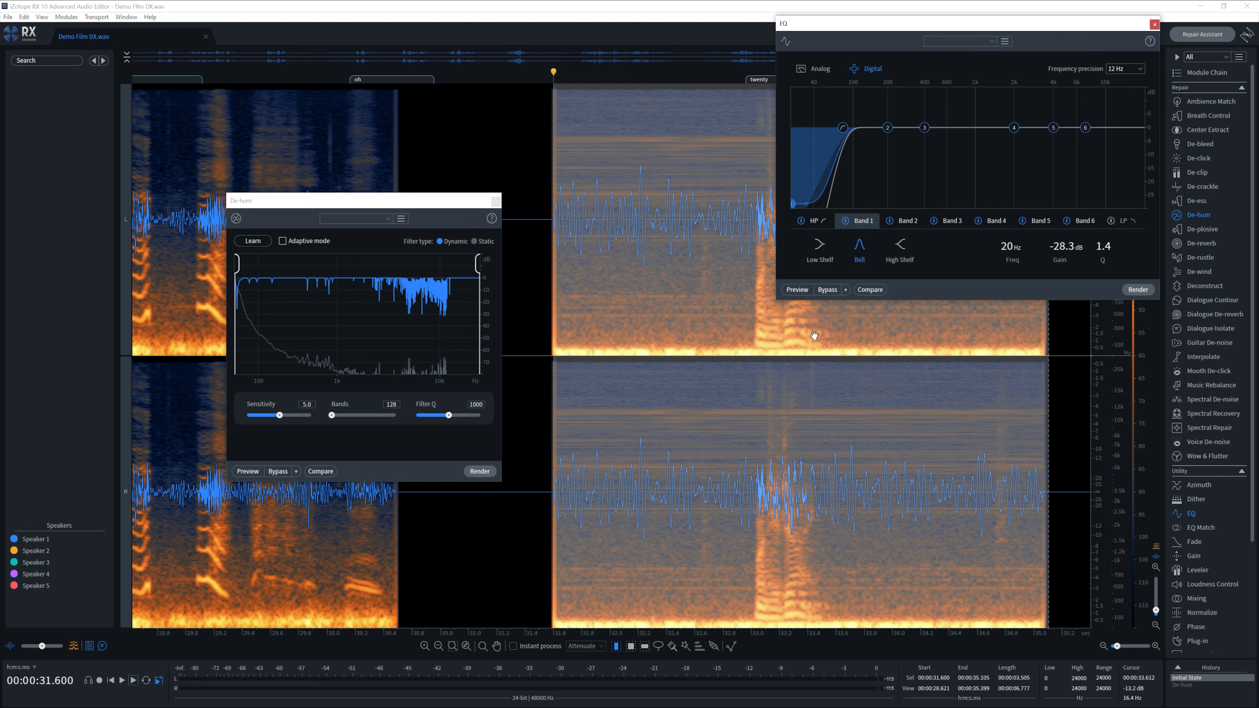
click(1141, 291)
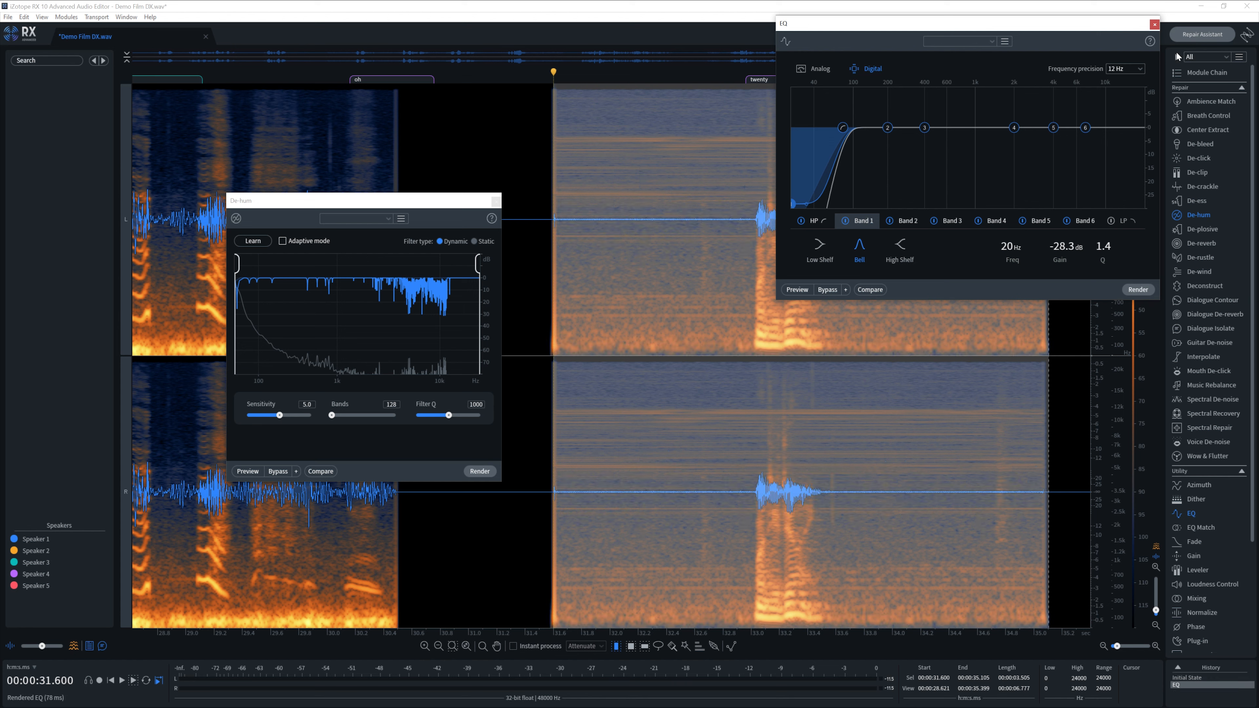
click(1155, 24)
- Render De-hum in Adaptive mode, play the clip, and rescan the word lane
click(283, 242)
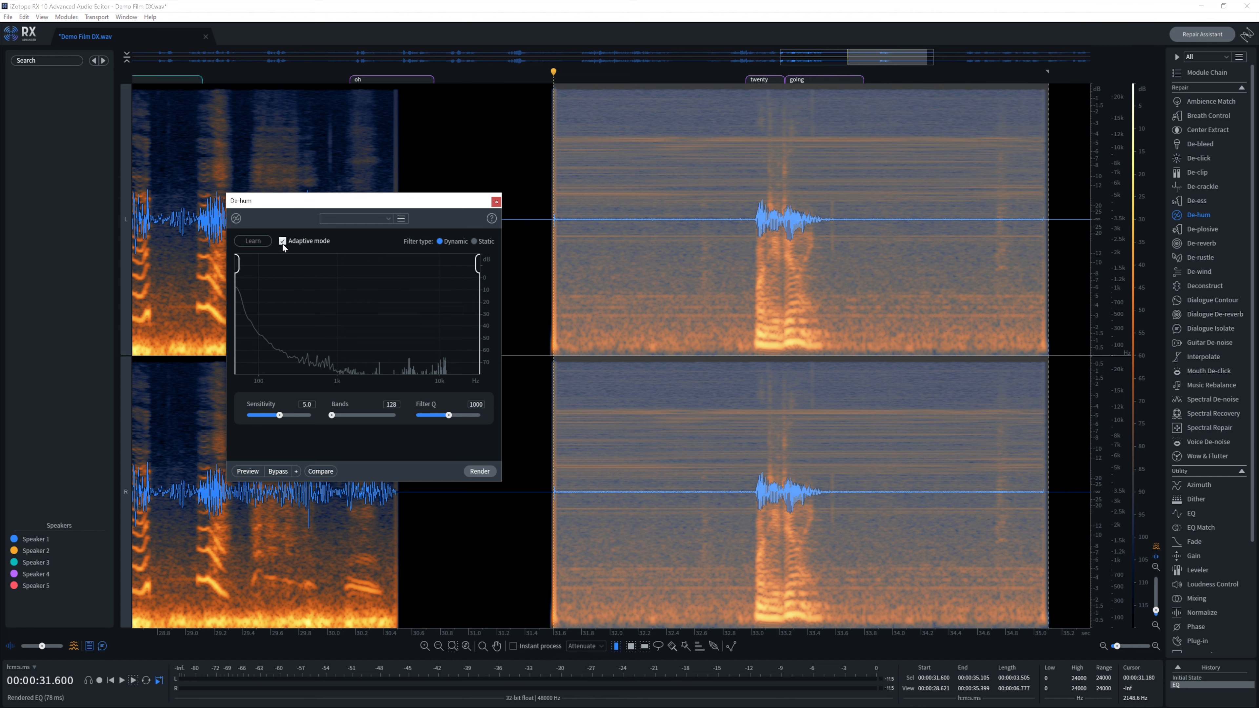
click(479, 472)
key(space)
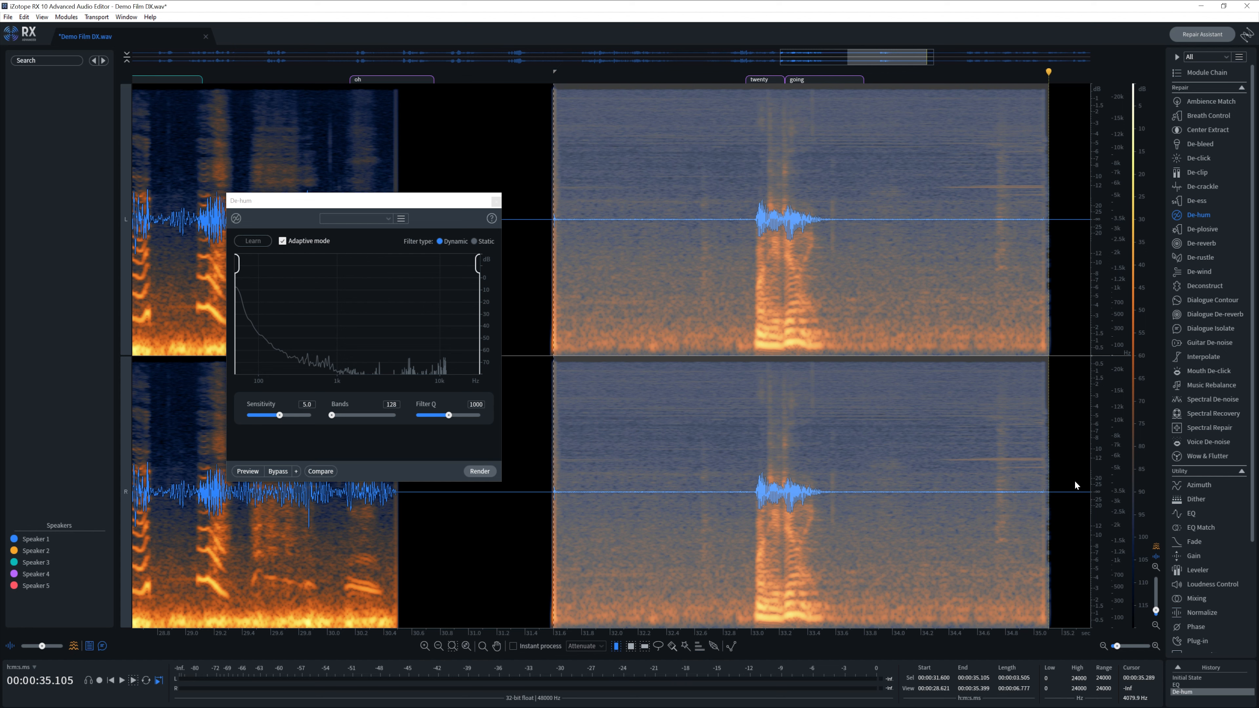
right_click(812, 81)
click(837, 94)
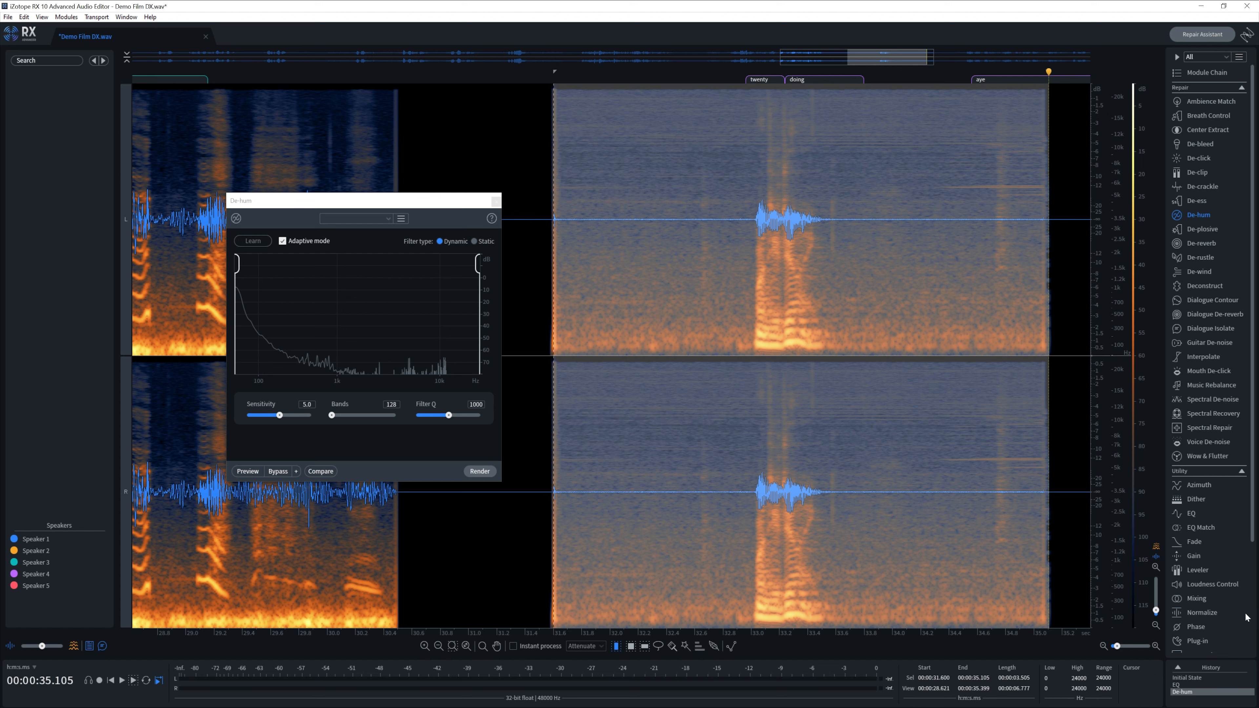
- Render a 15.00 dB Gain boost on the clip
click(1194, 556)
key(Return)
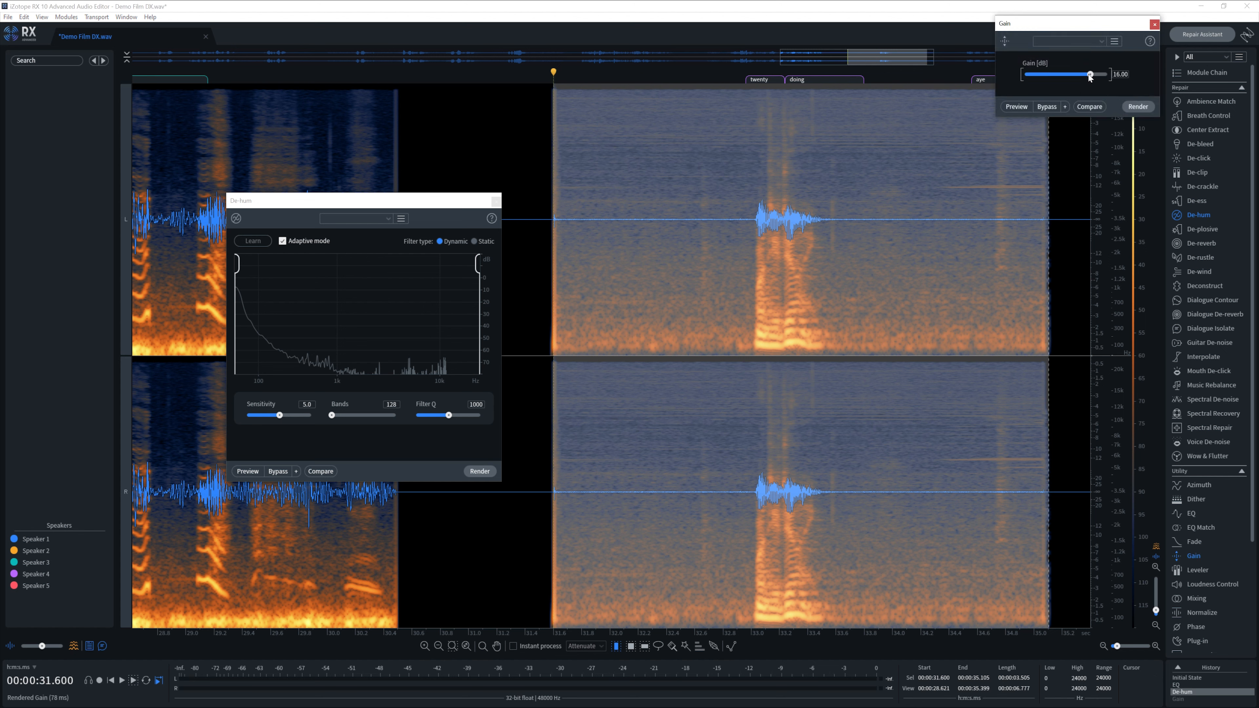
drag(1090, 75, 1088, 78)
click(1137, 107)
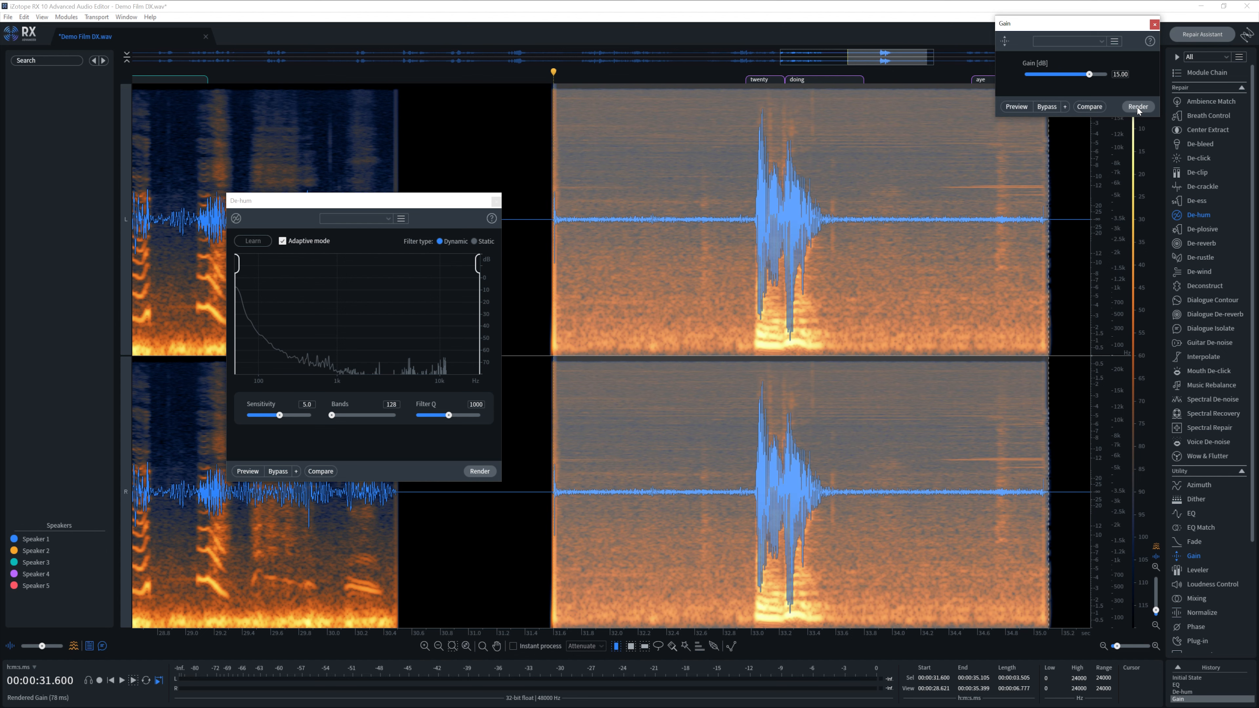
click(1154, 24)
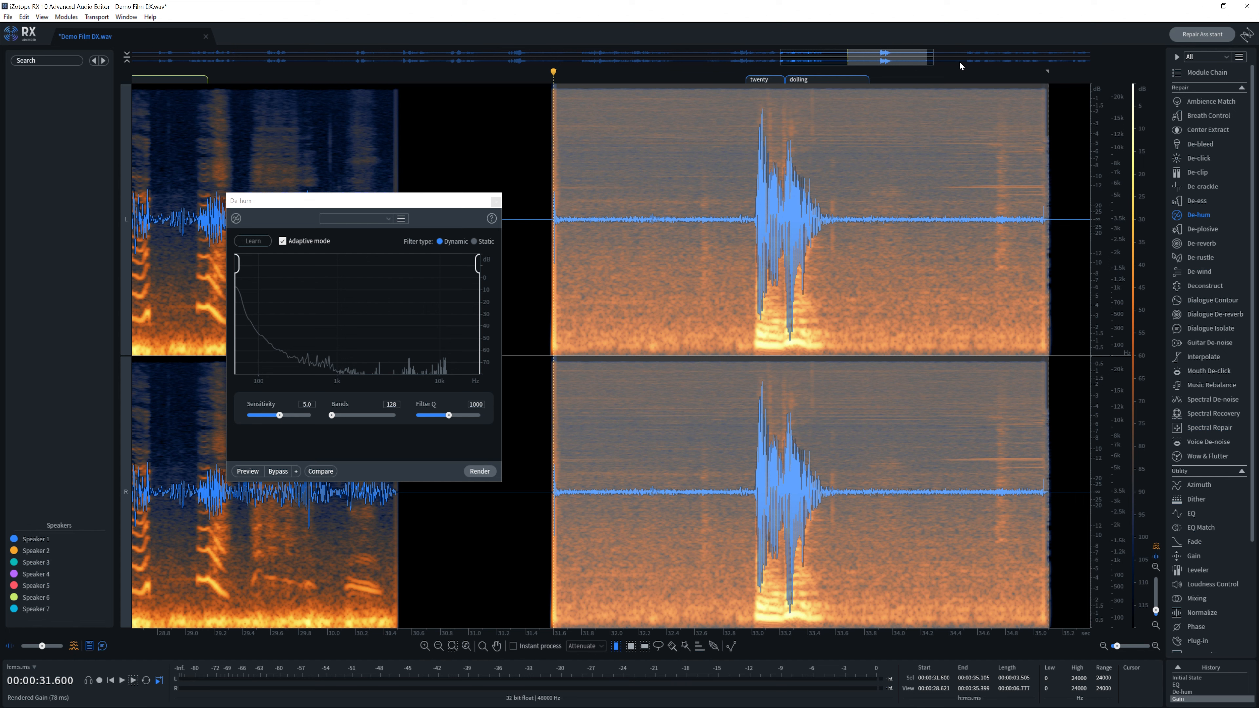
click(726, 184)
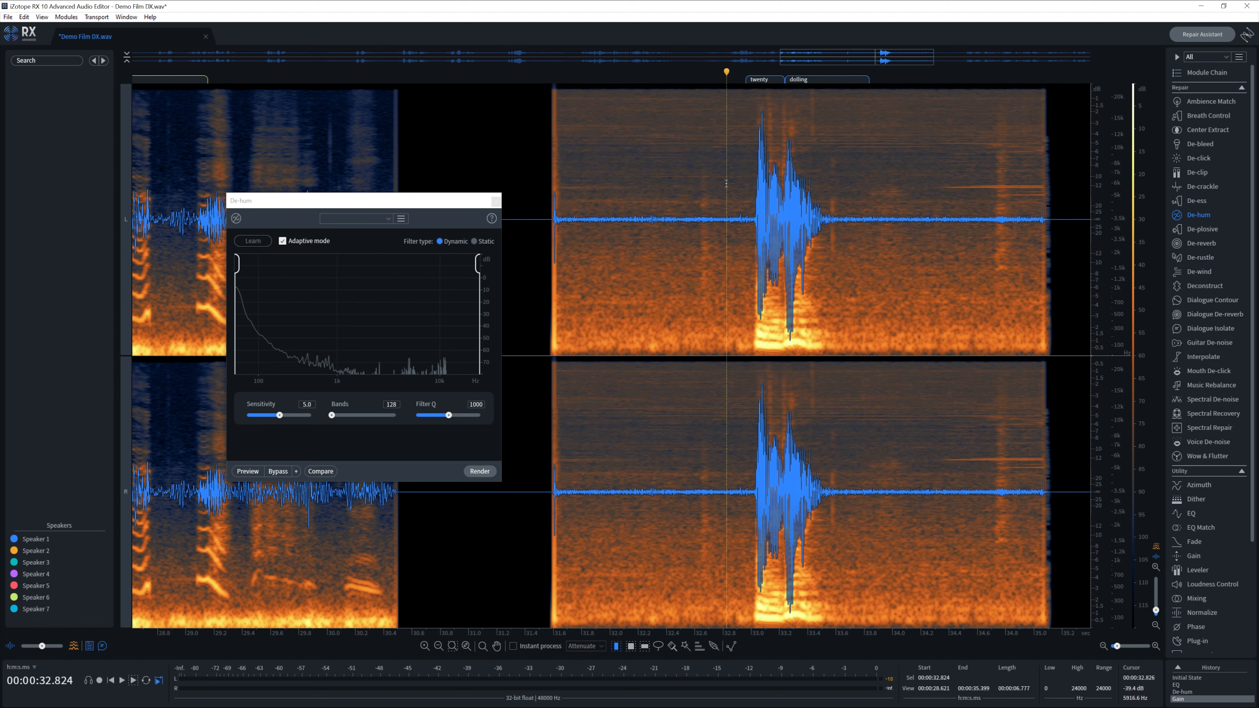
- Play back the boosted clip, then close the De-hum module
key(space)
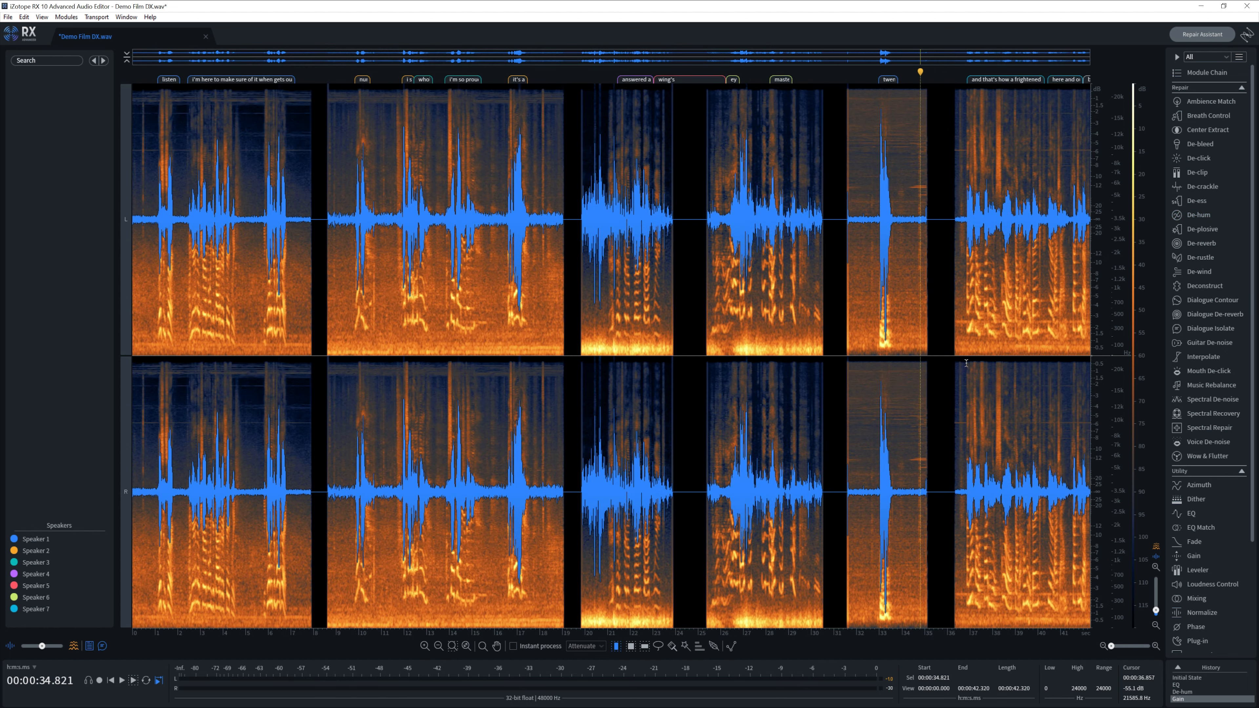
click(985, 343)
- Open Spectral Recovery and select the last clip from 36.332 s to the file's end
scroll(985, 348, up, 5)
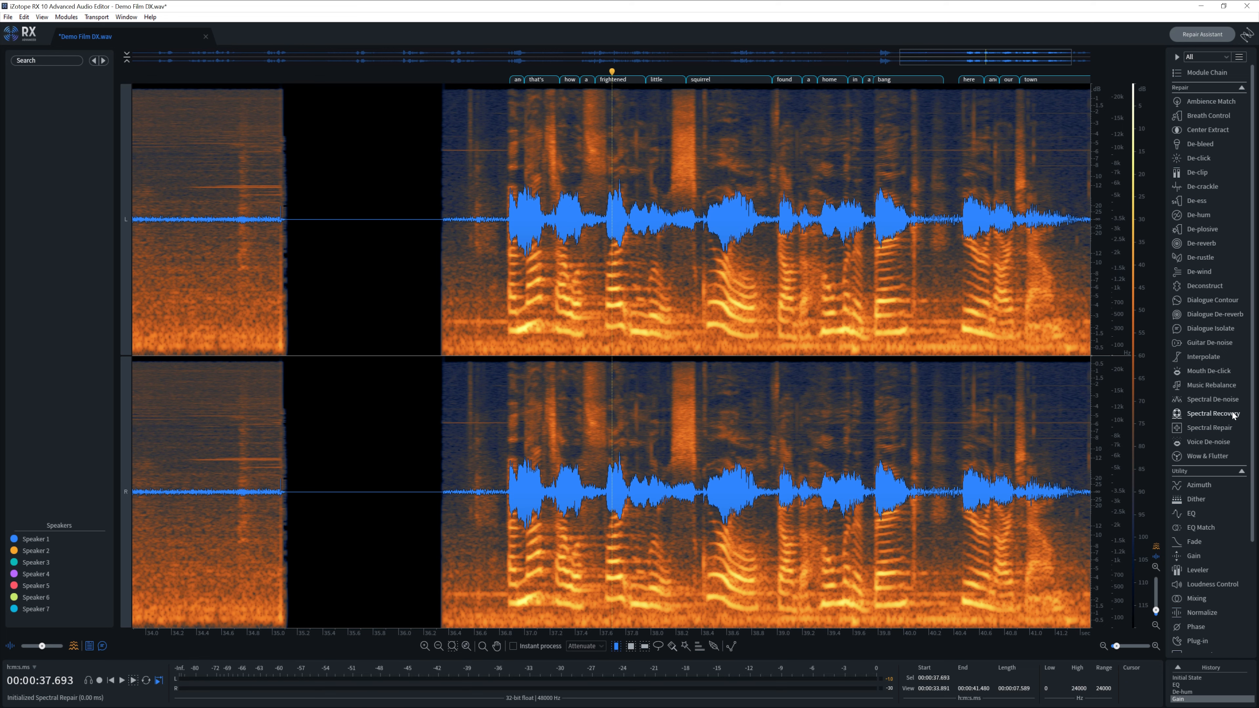
click(1213, 413)
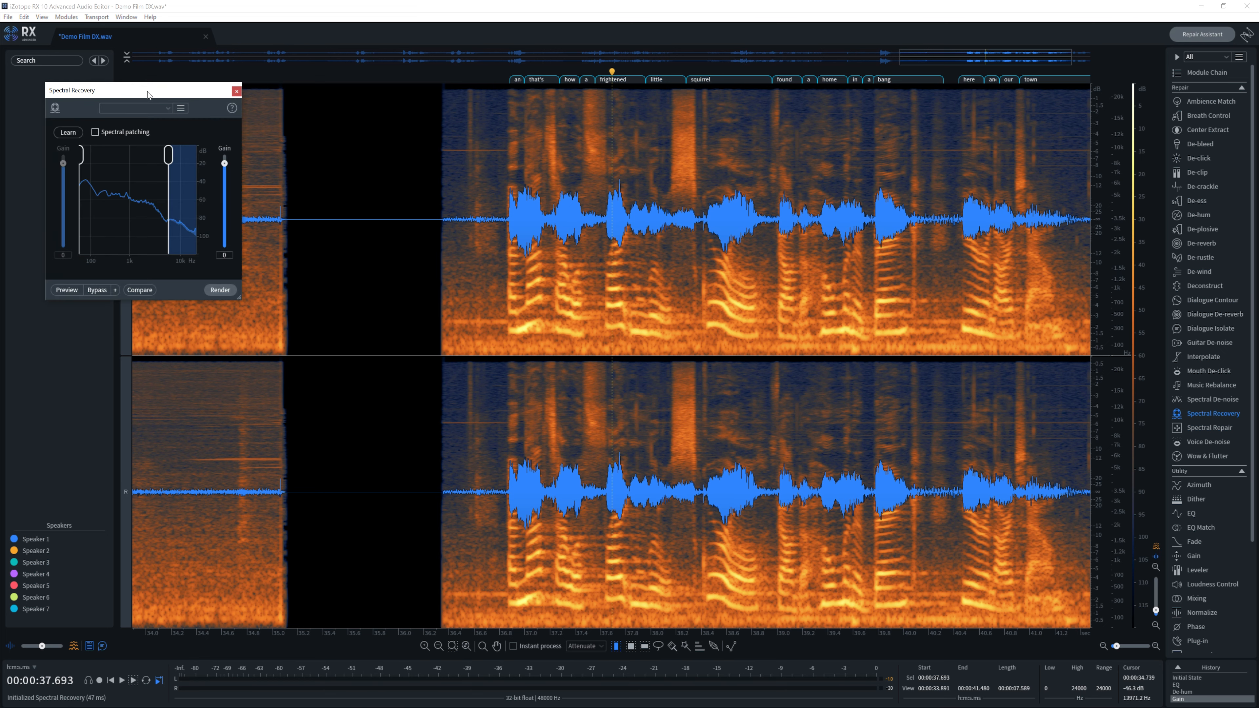
drag(148, 94, 305, 125)
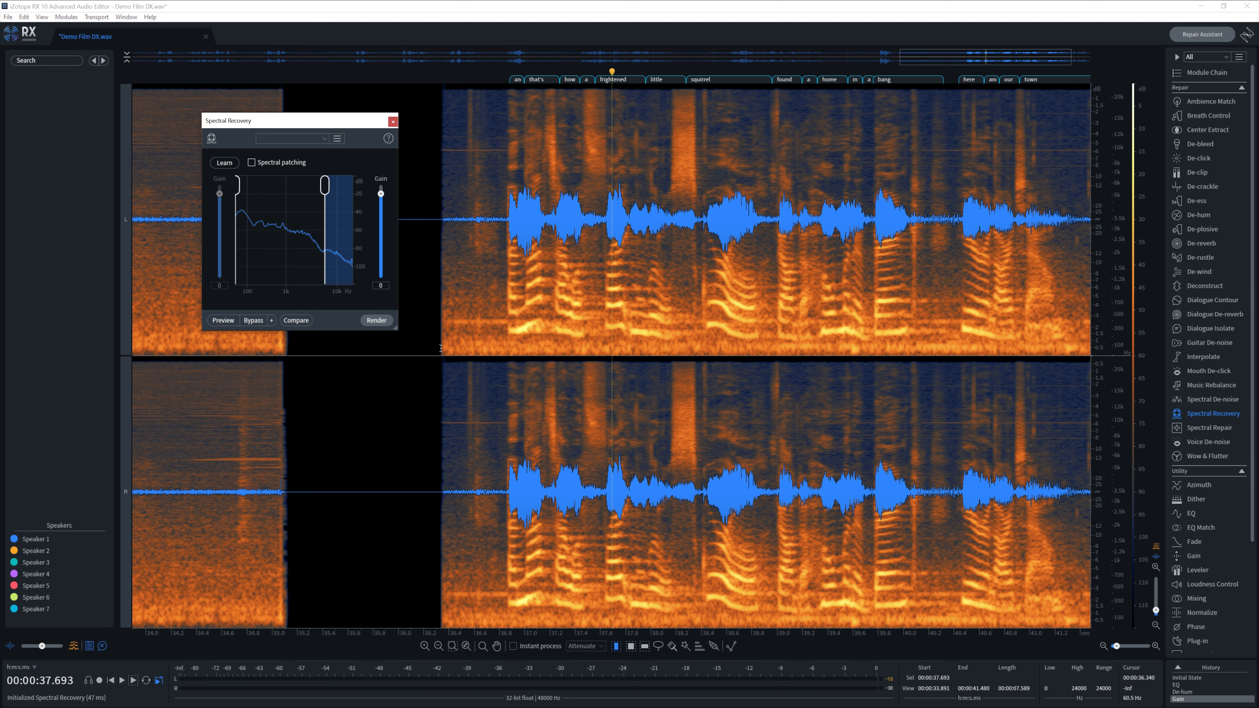
drag(440, 351, 1256, 397)
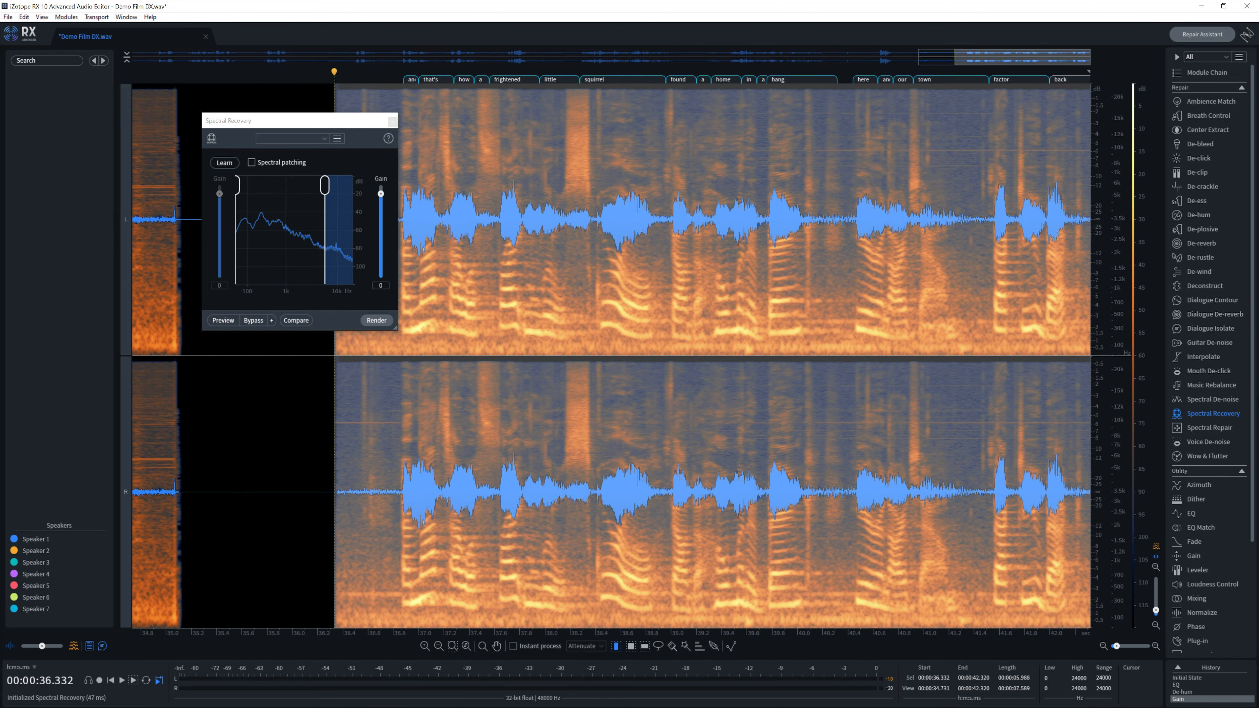
- Render an EQ with the high-pass raised to about 255 Hz and a low-pass at about 3659 Hz
click(1191, 514)
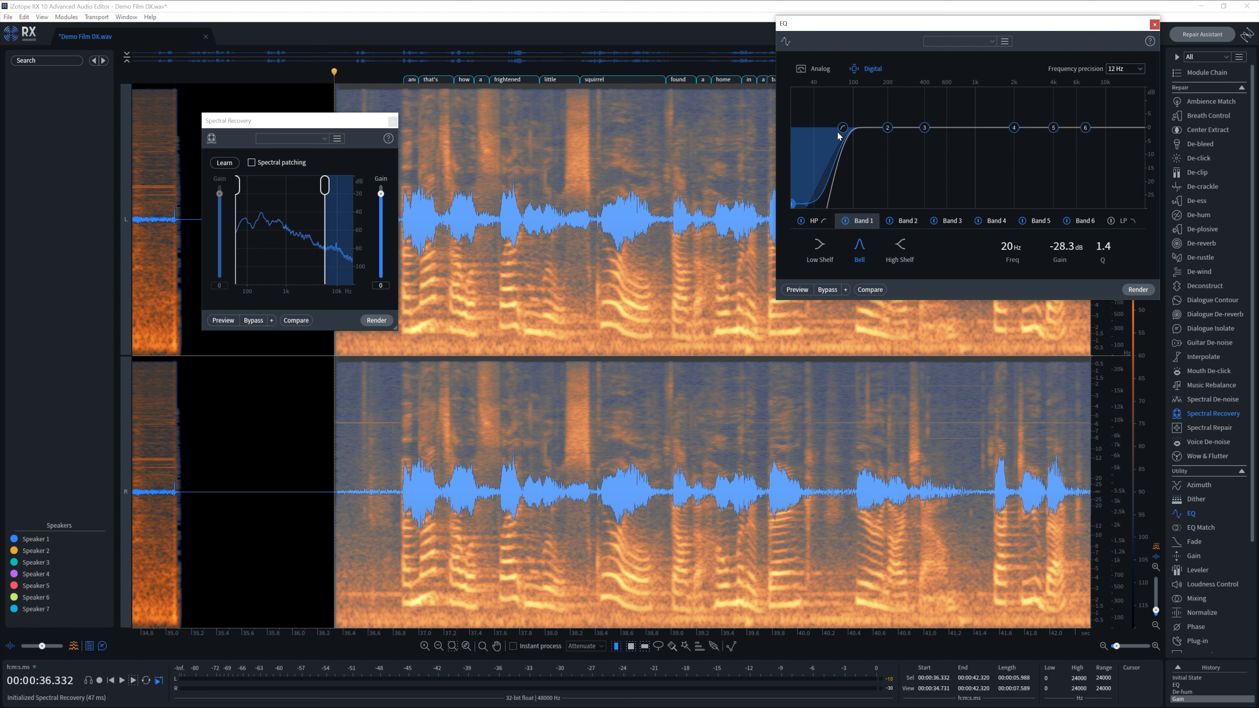
drag(843, 128, 904, 136)
click(1111, 221)
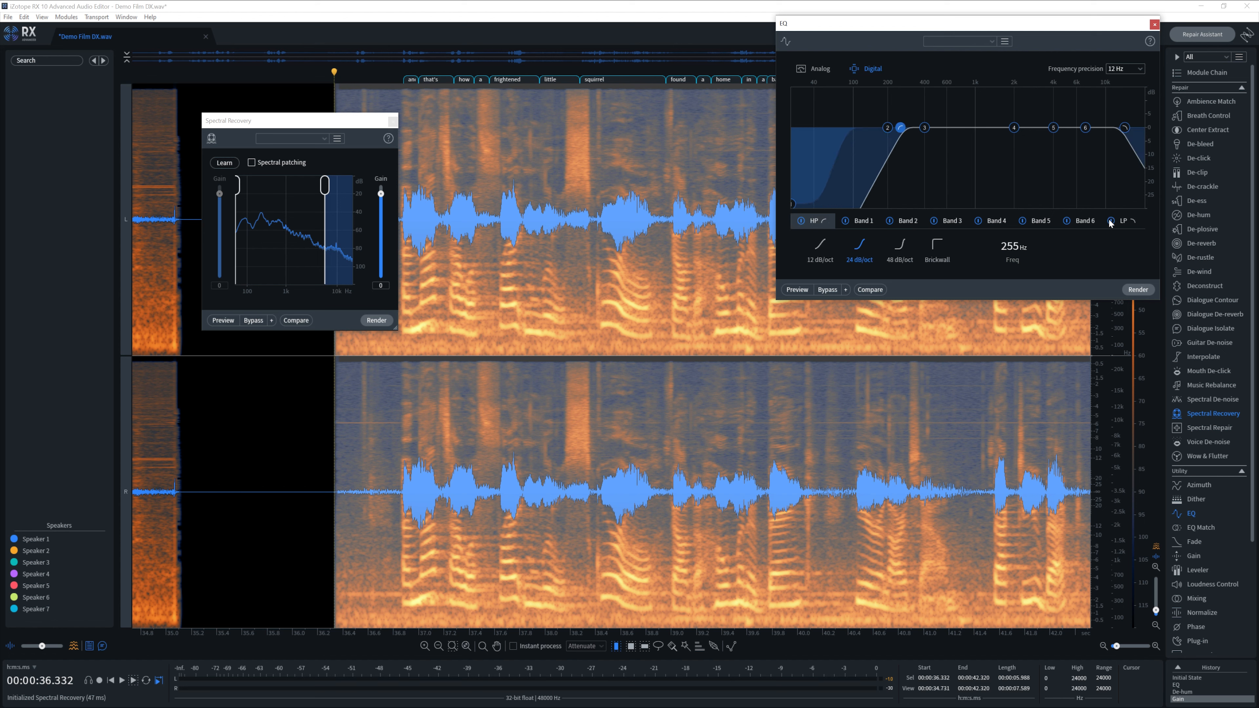
drag(1118, 128, 1039, 133)
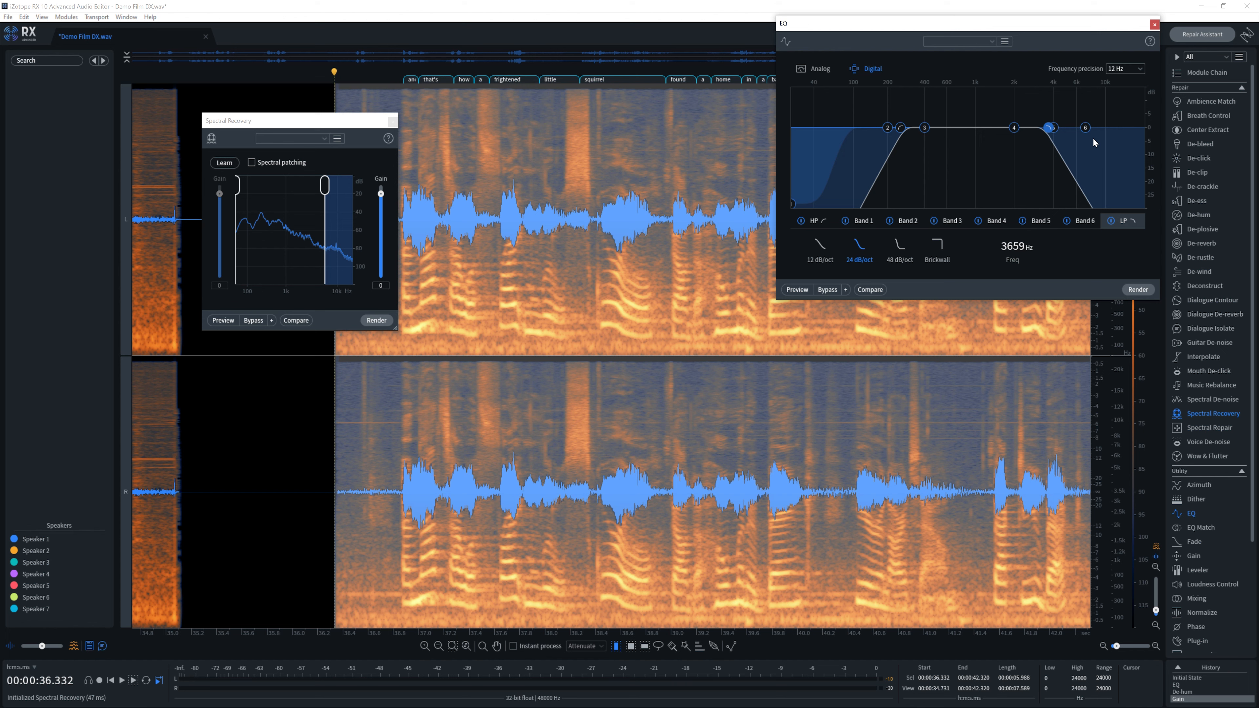
click(1143, 294)
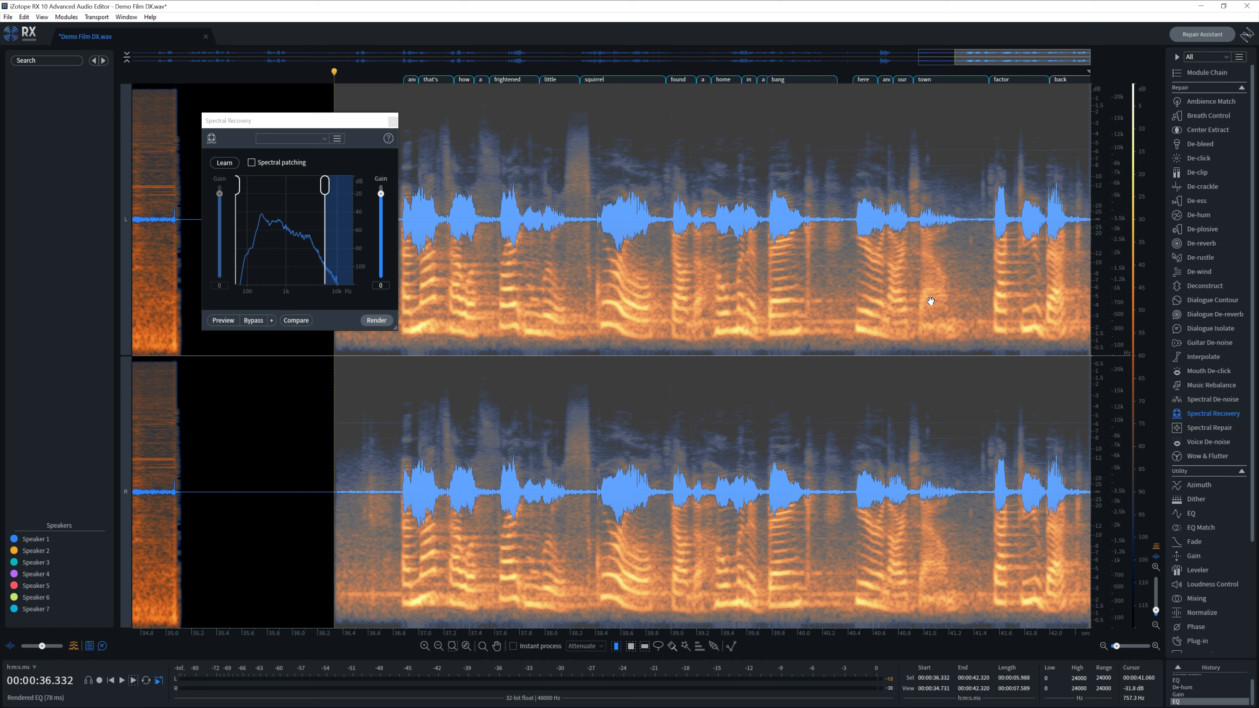
- Have Spectral Recovery learn the clip from 36.3 s onward, then render it on that selection
key(space)
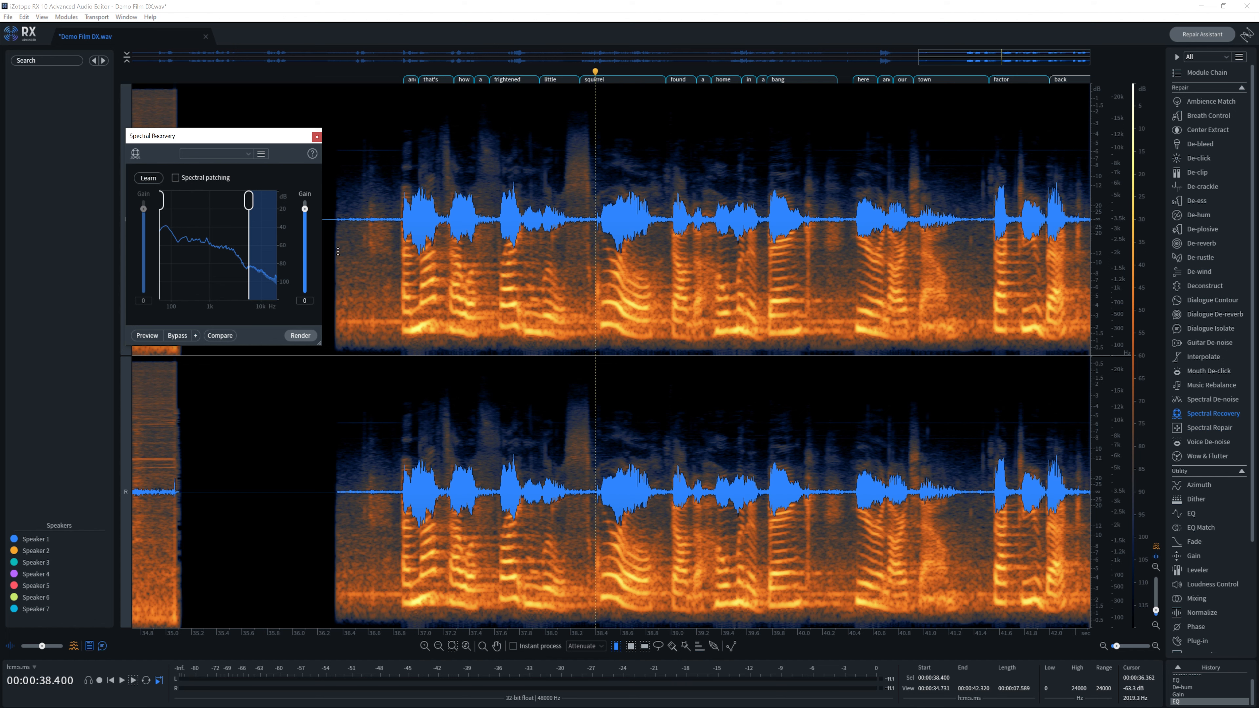
drag(336, 251, 1256, 312)
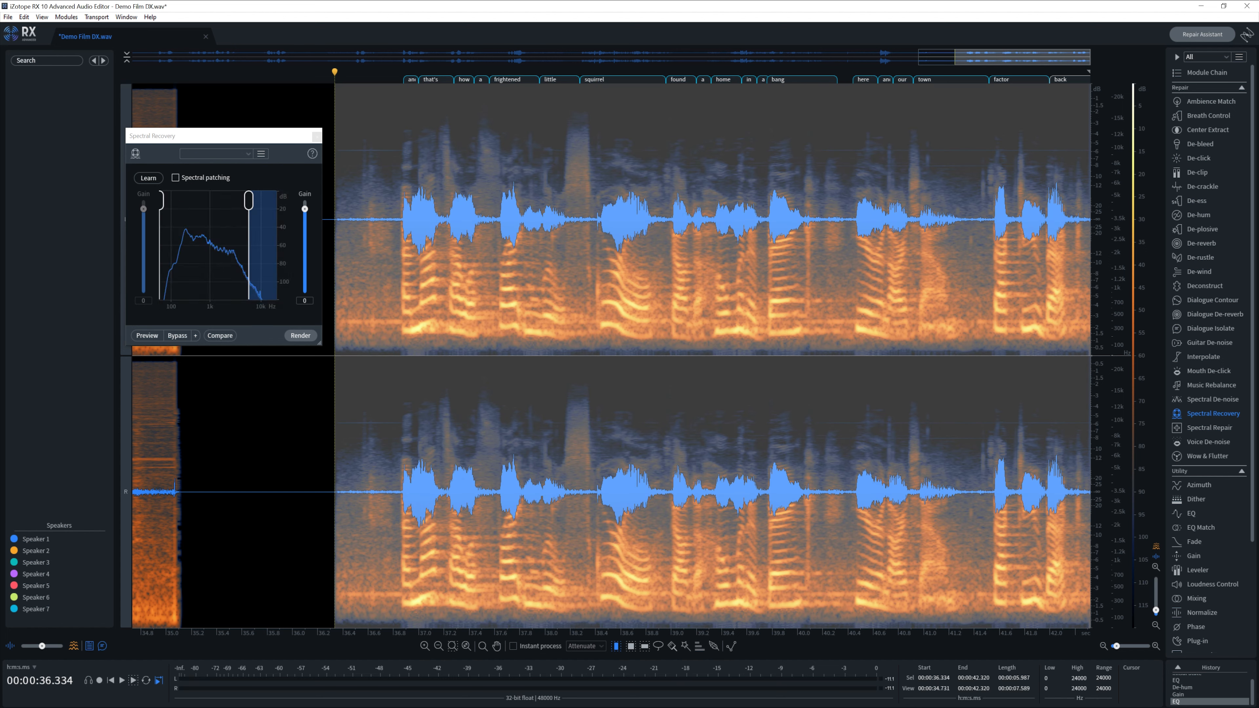
click(268, 135)
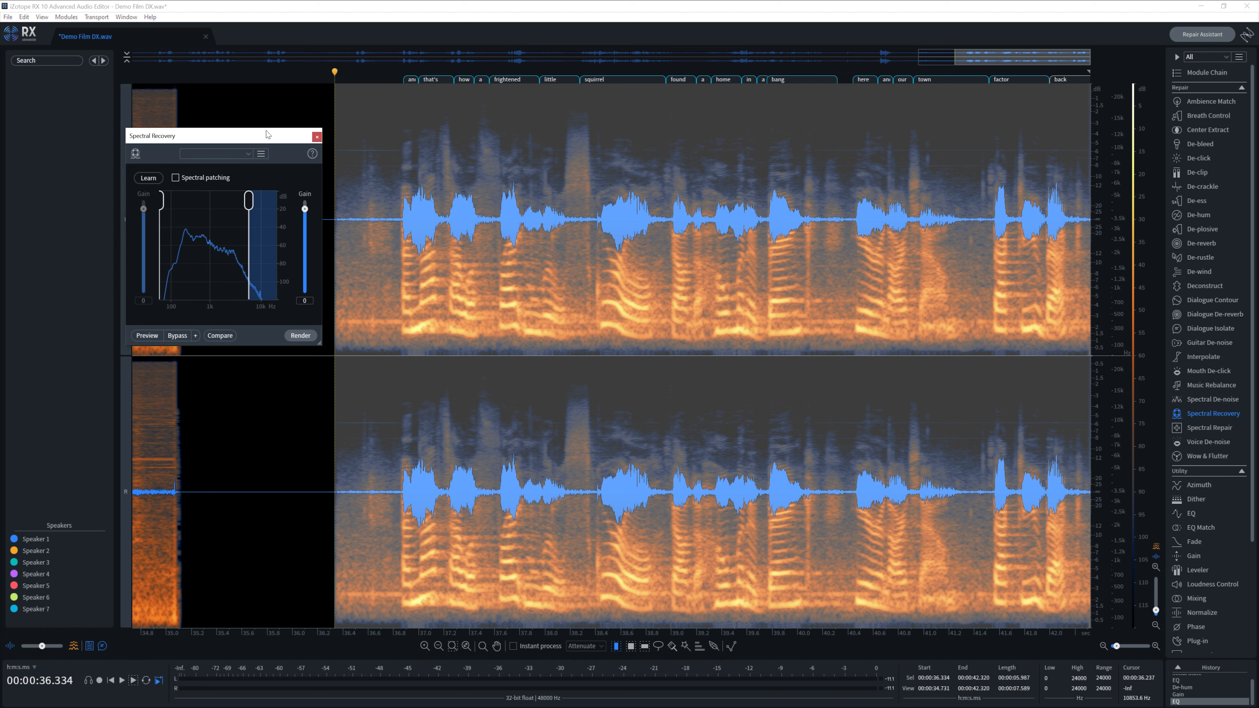
click(152, 178)
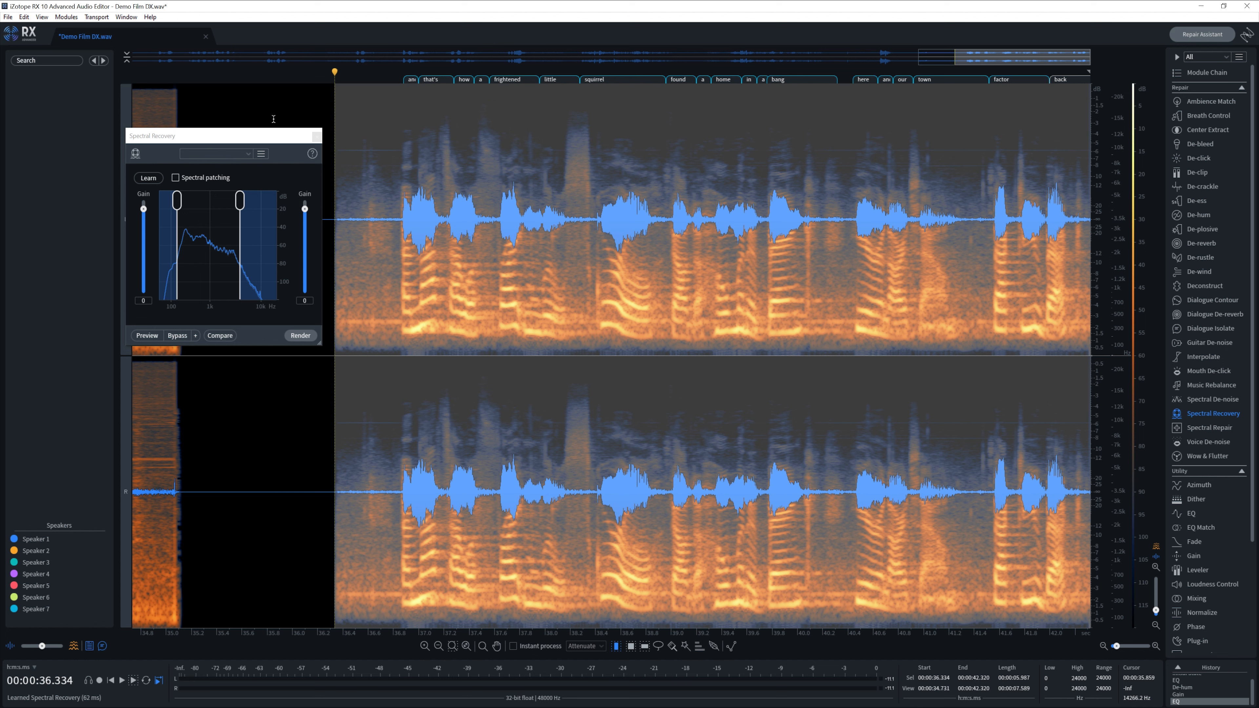
click(276, 142)
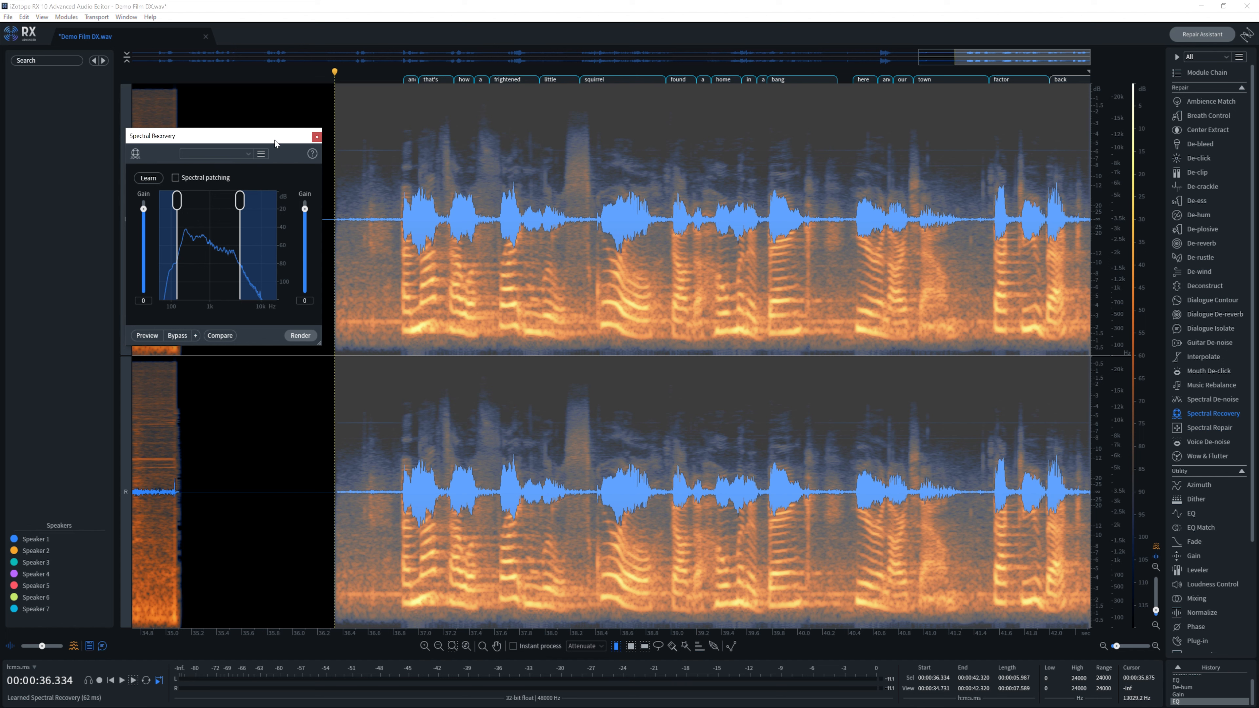
click(298, 336)
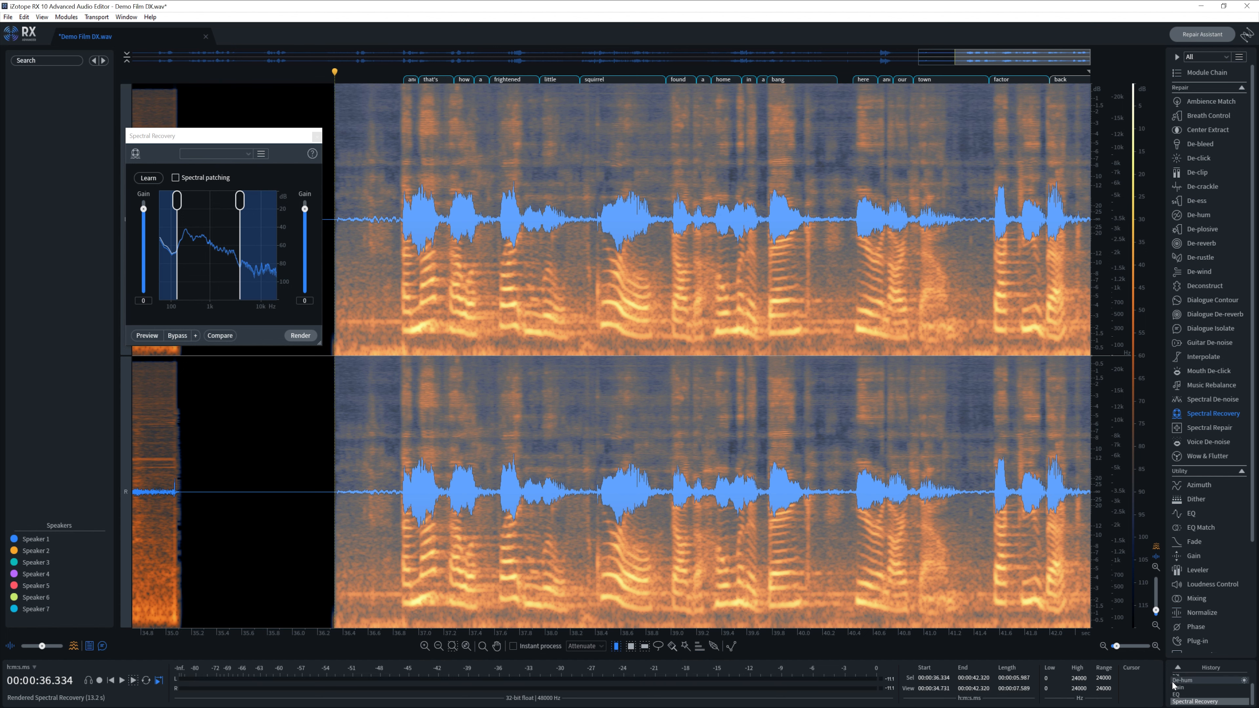
- Compare the EQ-only and Spectral Recovery versions by switching History states and playing each
click(1179, 695)
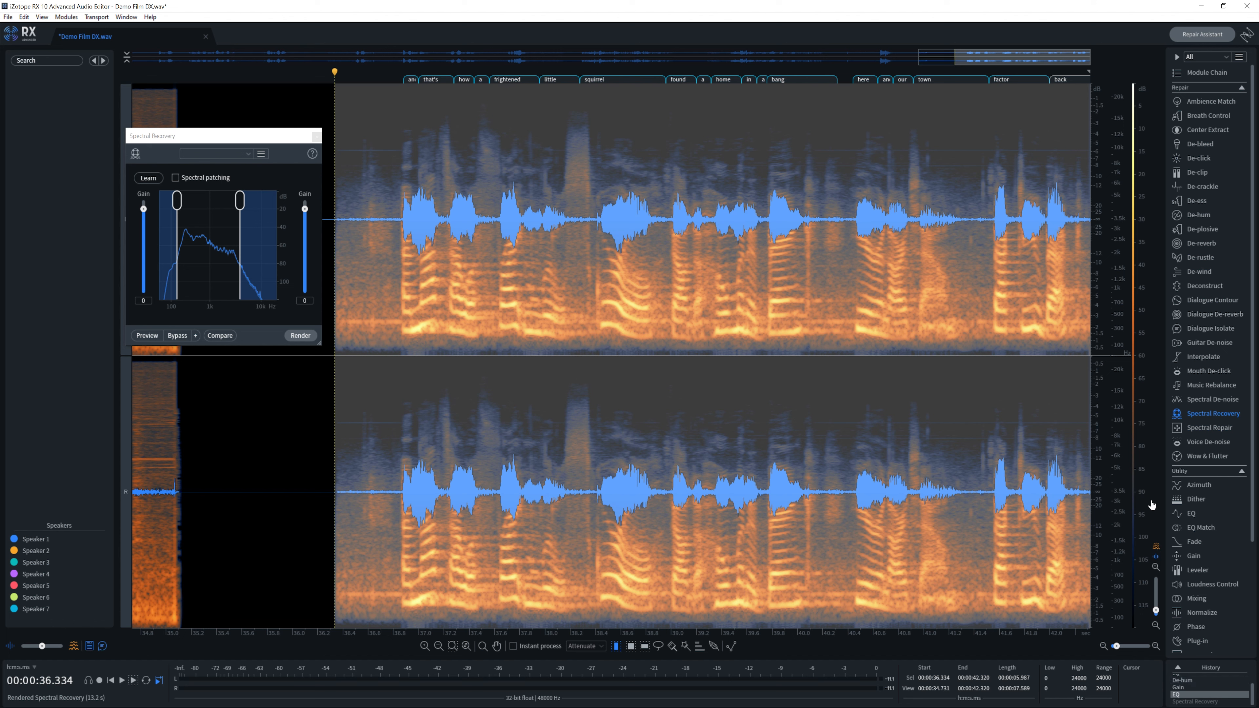
key(space)
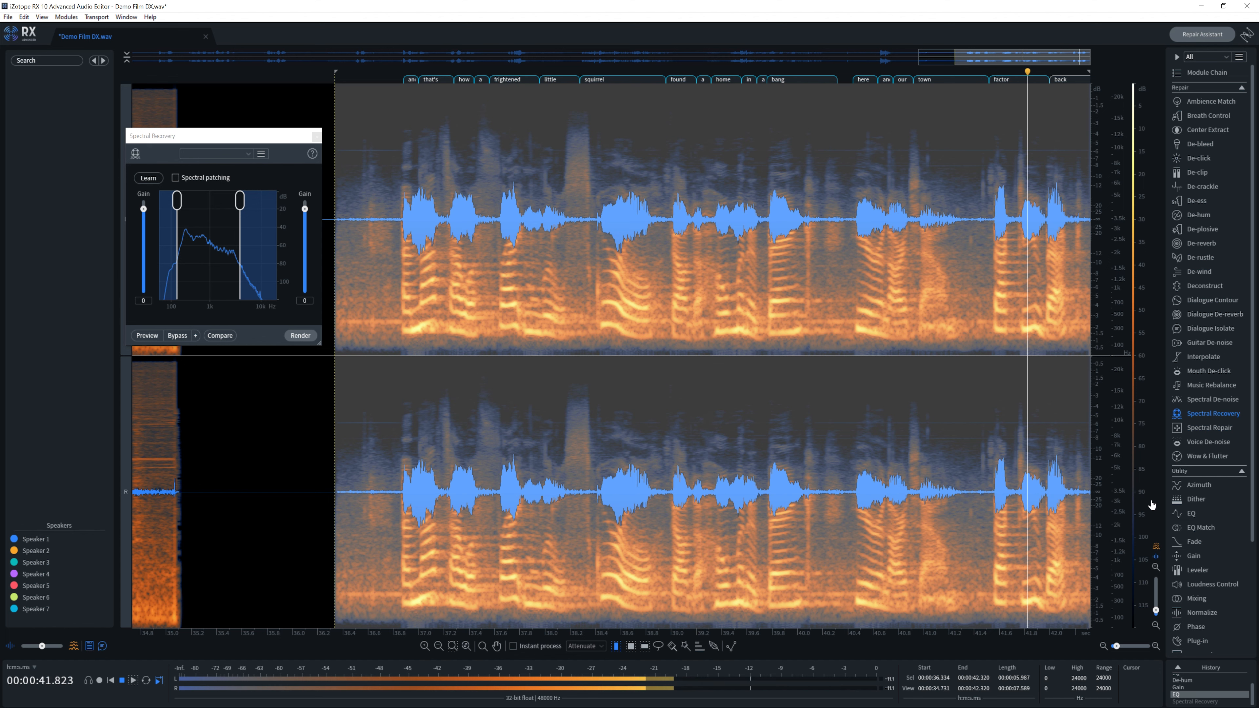
click(1193, 701)
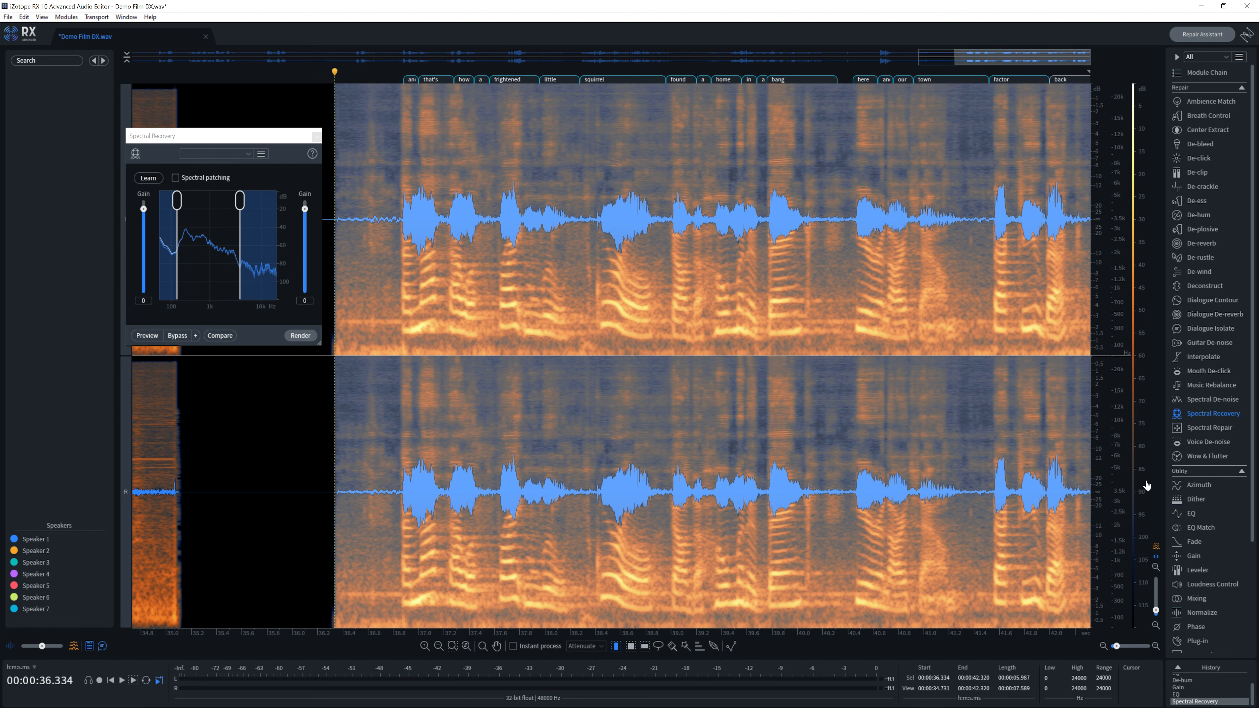
key(space)
key(Left)
- From the EQ-only state, re-render Spectral Recovery with low-band gain +2 and high-band gain -6
click(1179, 696)
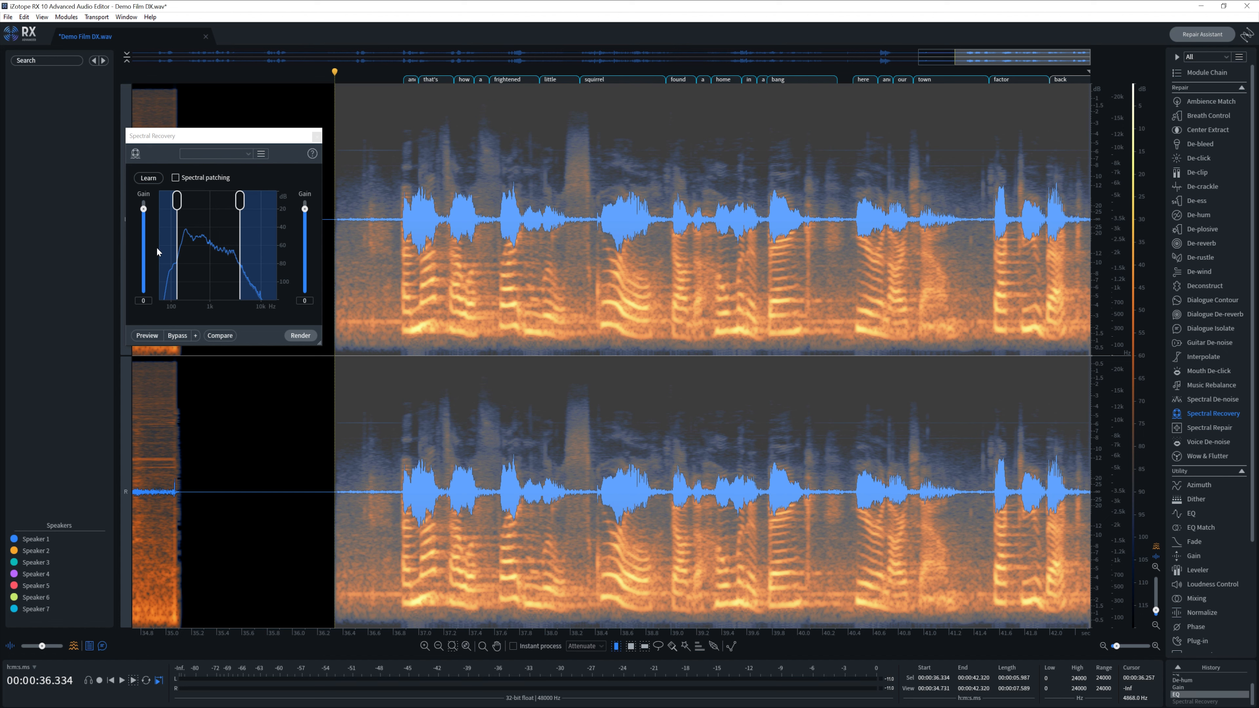
drag(144, 209, 143, 206)
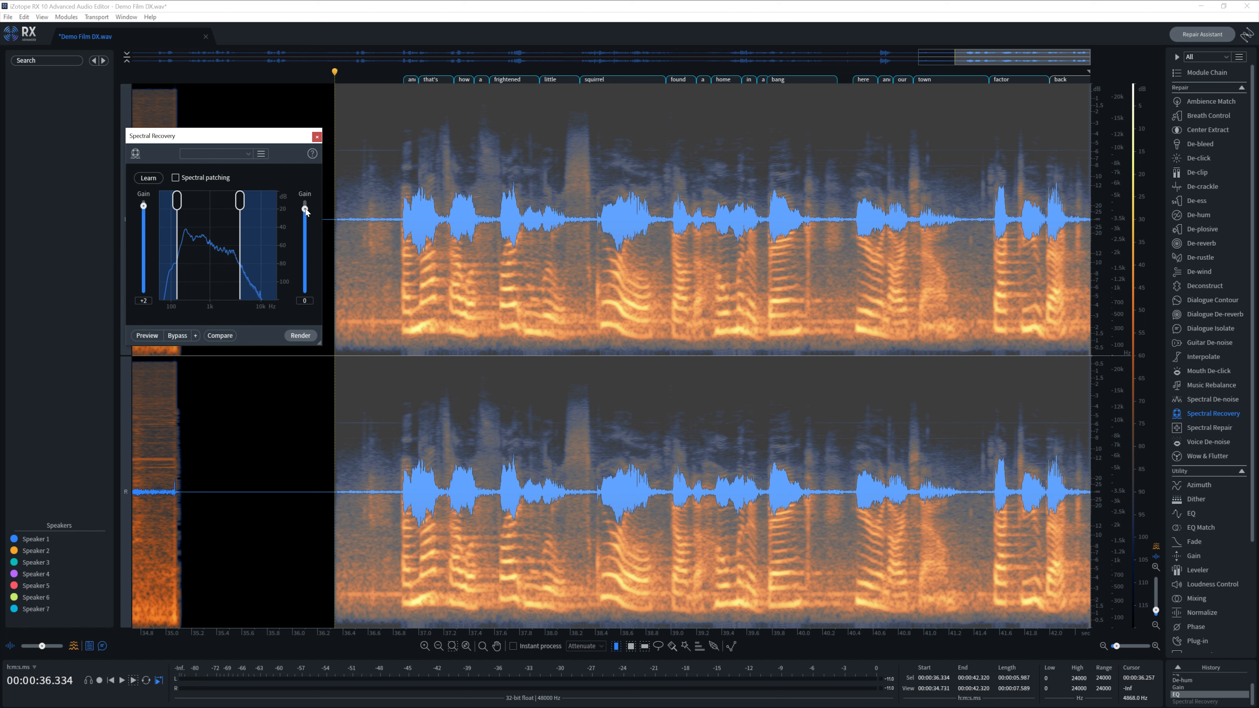
drag(305, 209, 305, 217)
click(300, 335)
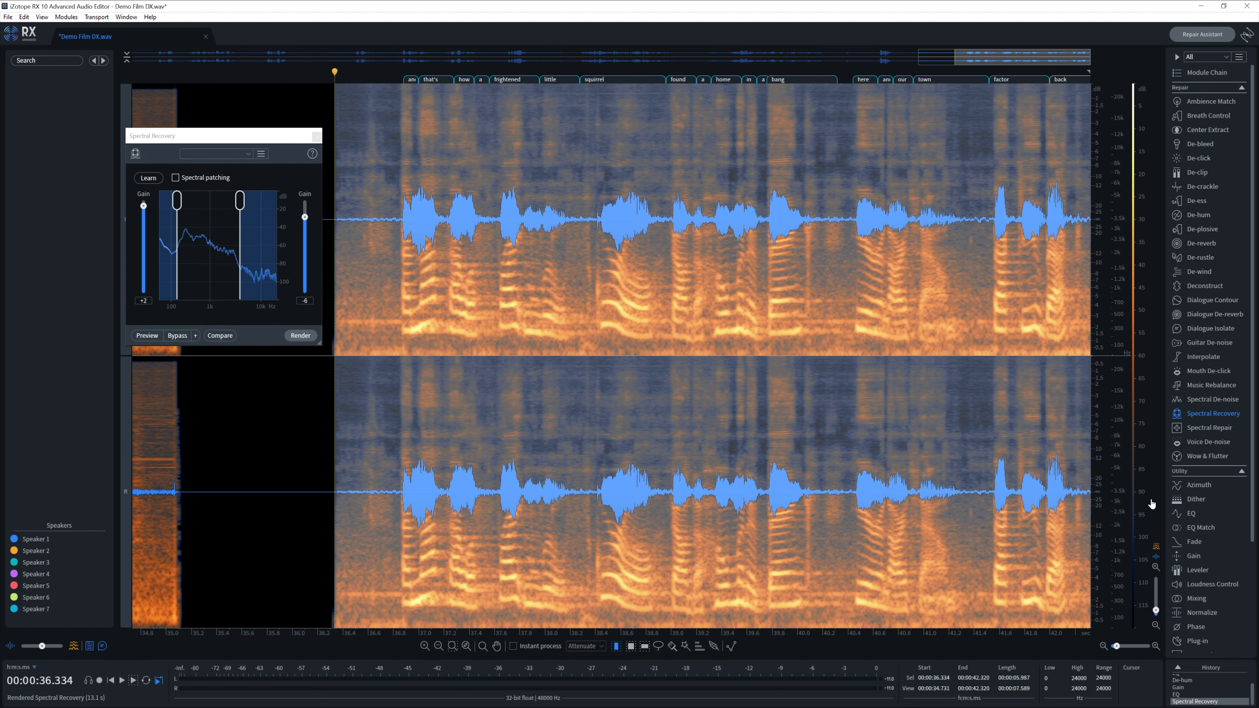
- Play back the reprocessed closing dialogue clip
key(space)
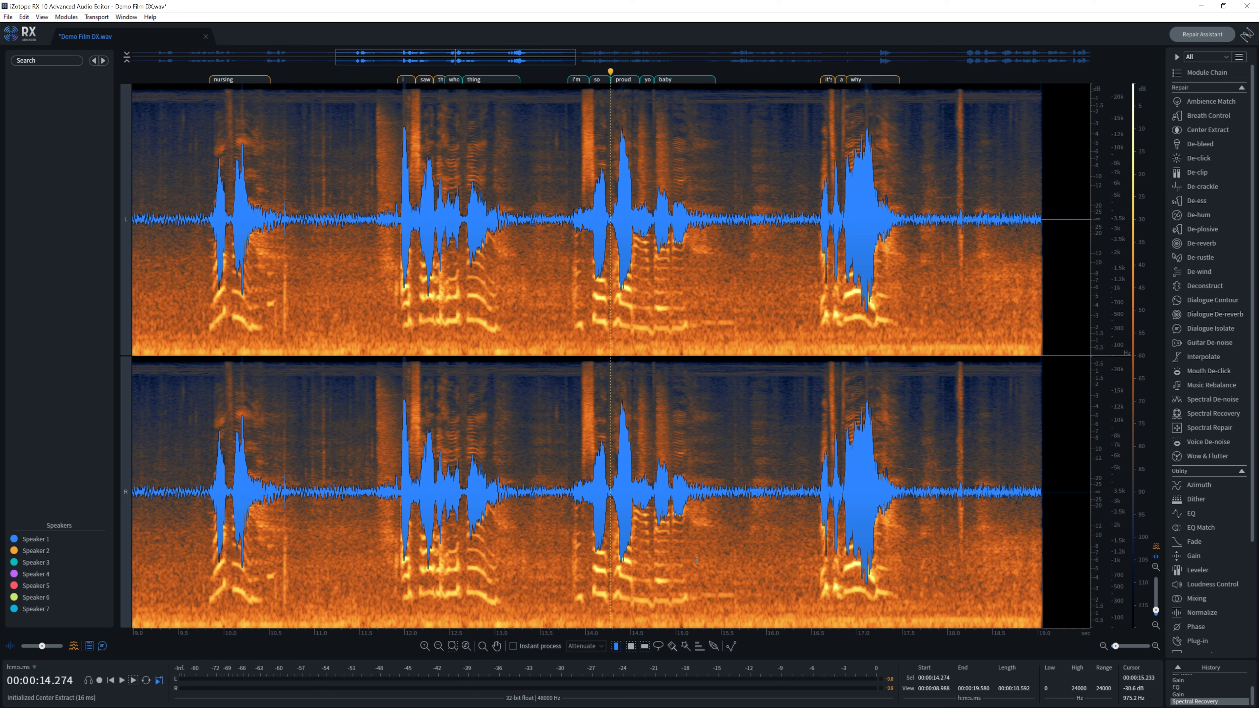
- Lasso-select the spectral area around the words 'i'm so proud'
click(659, 646)
mouse_move(563, 580)
mouse_down()
mouse_move(699, 515)
mouse_move(530, 417)
mouse_move(606, 585)
mouse_up()
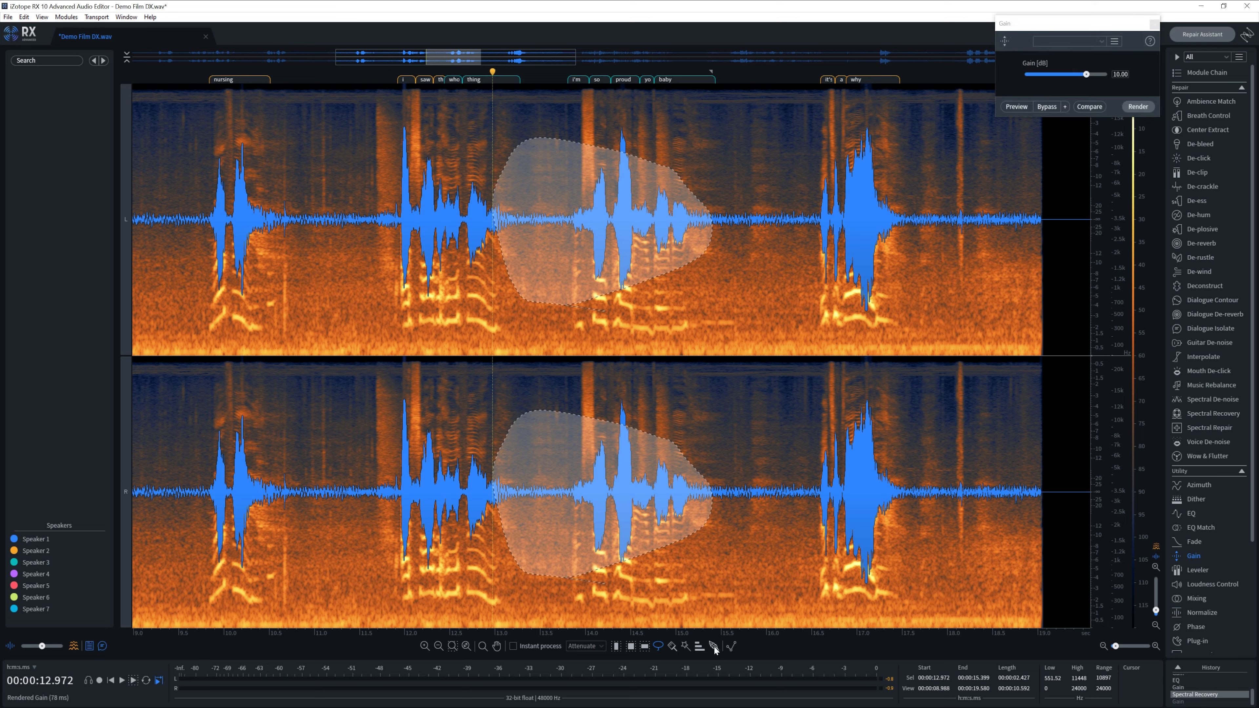
- Set selection time feathering to 284 ms and render the Gain boost on the region
click(715, 646)
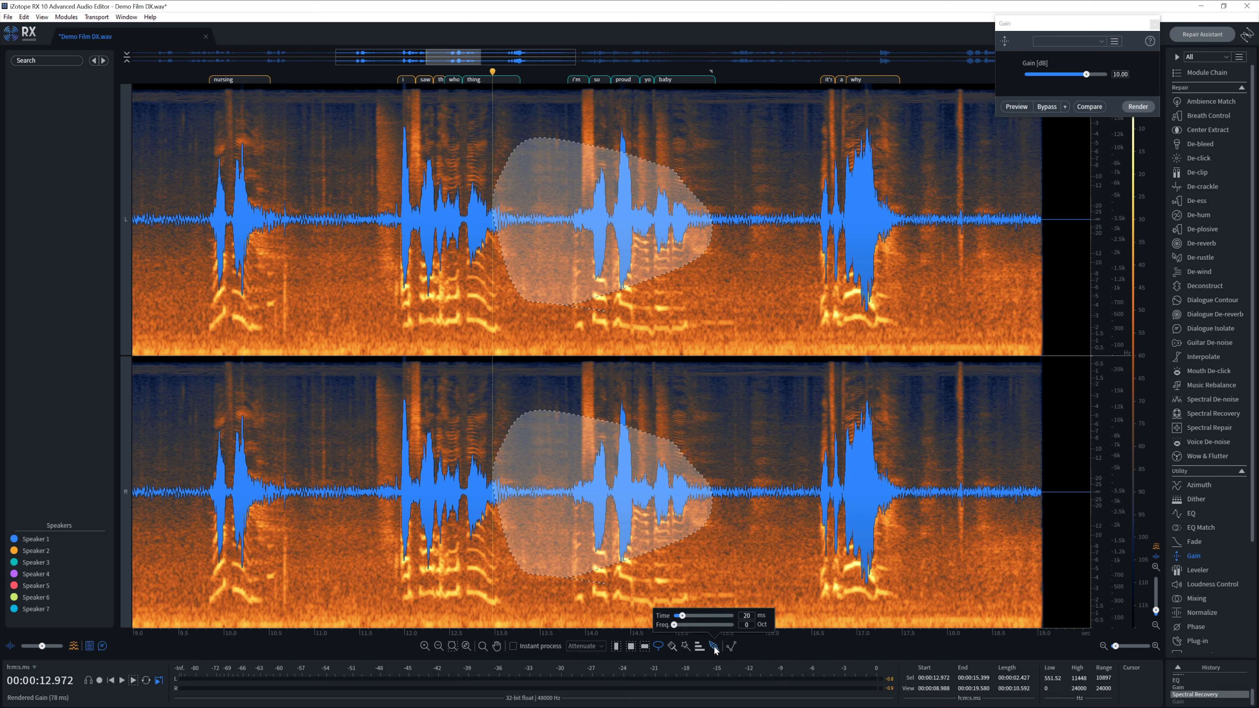
drag(682, 615, 702, 633)
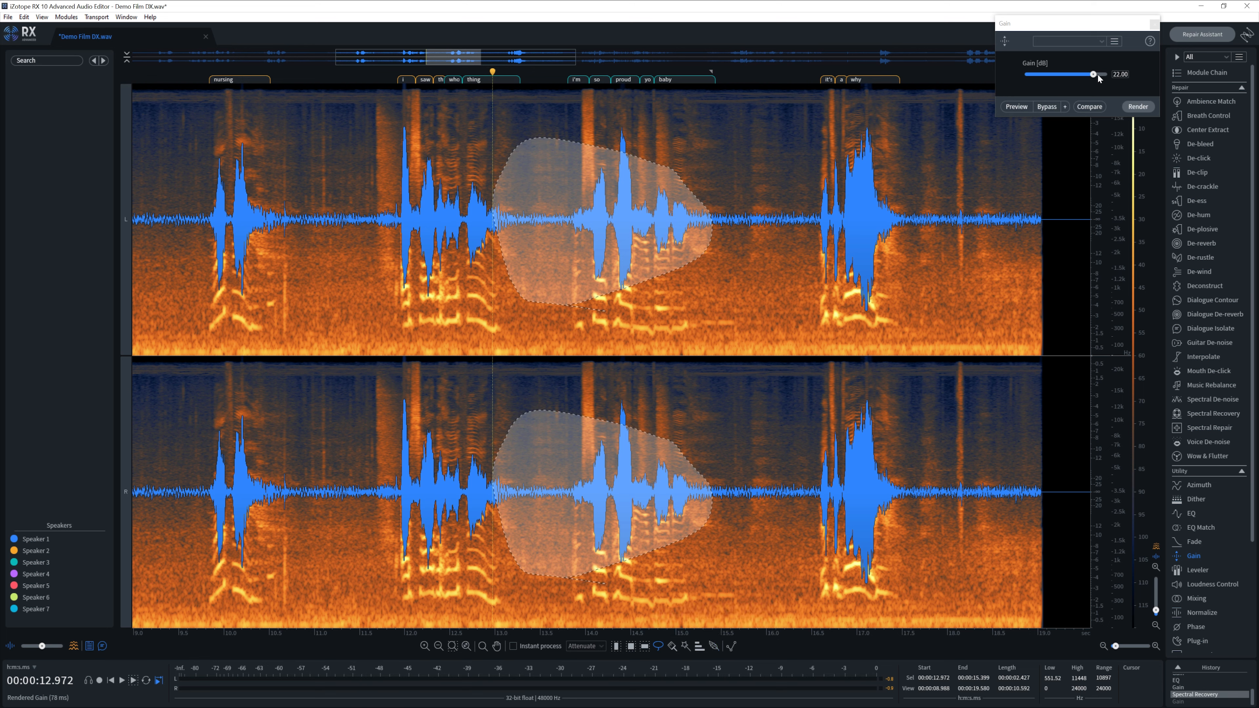
drag(1098, 73, 1087, 75)
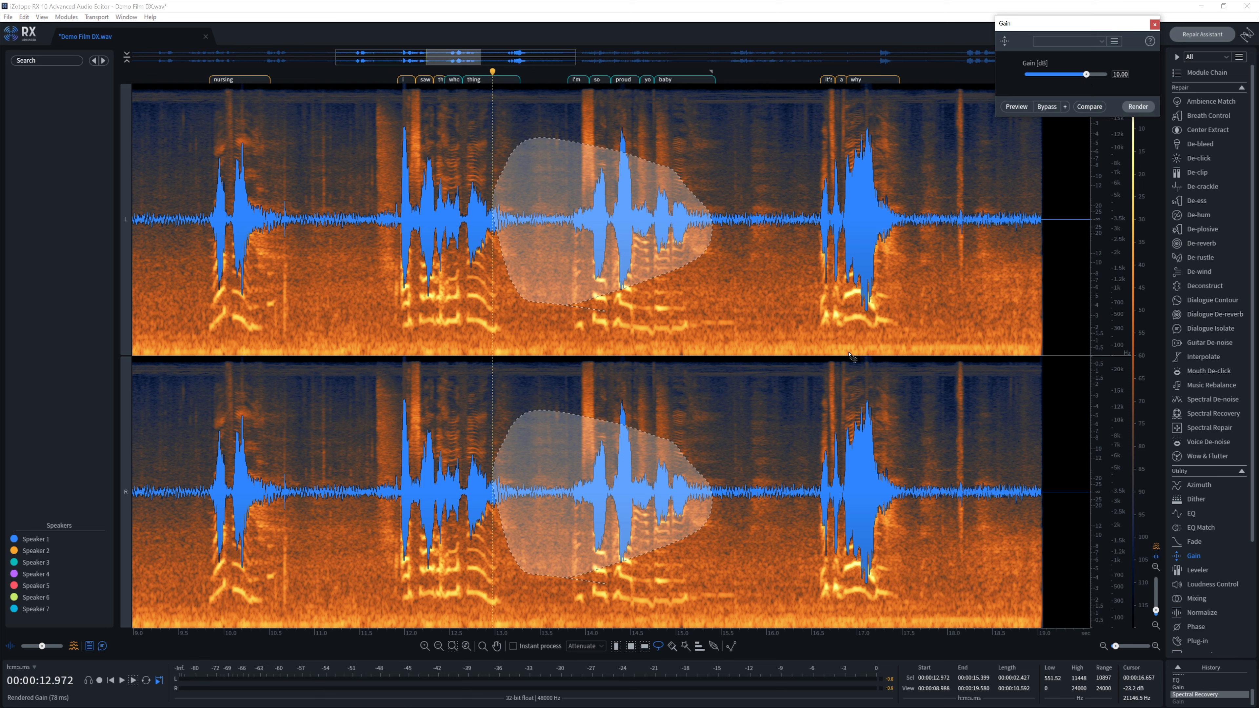
click(1139, 107)
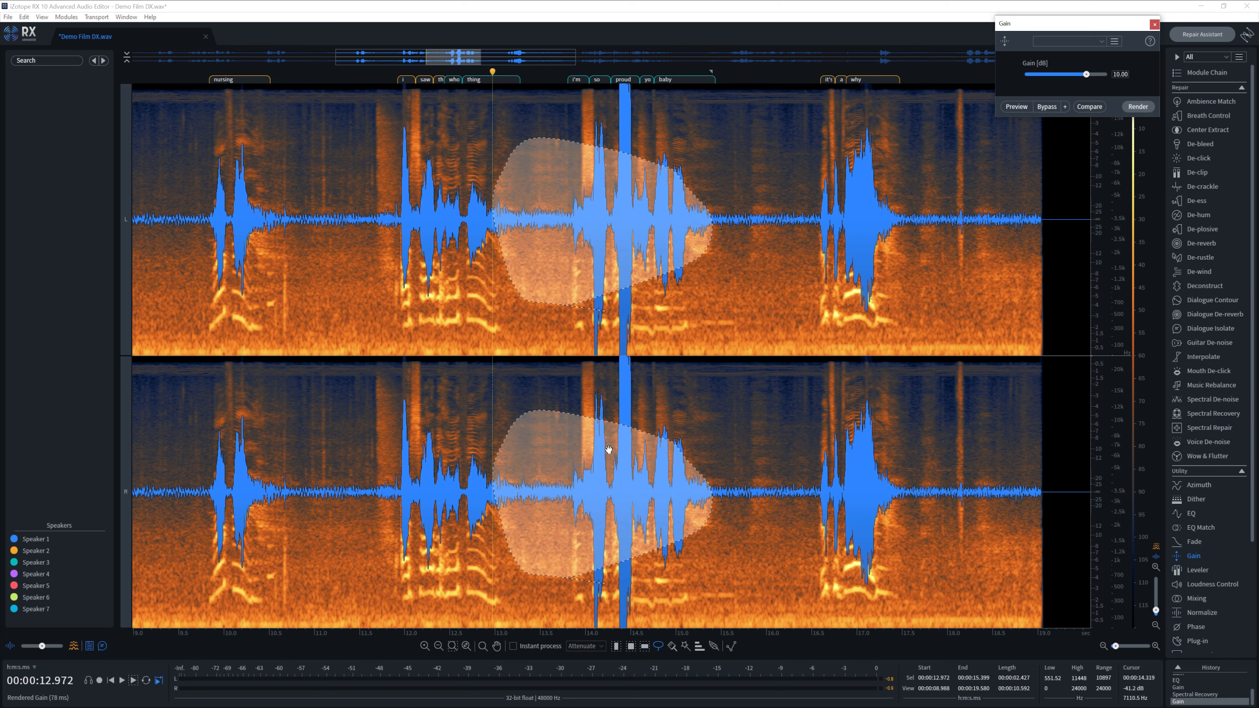
- Compare by undoing, re-render the 10 dB Gain, and place the playhead at 15.8 s
click(492, 550)
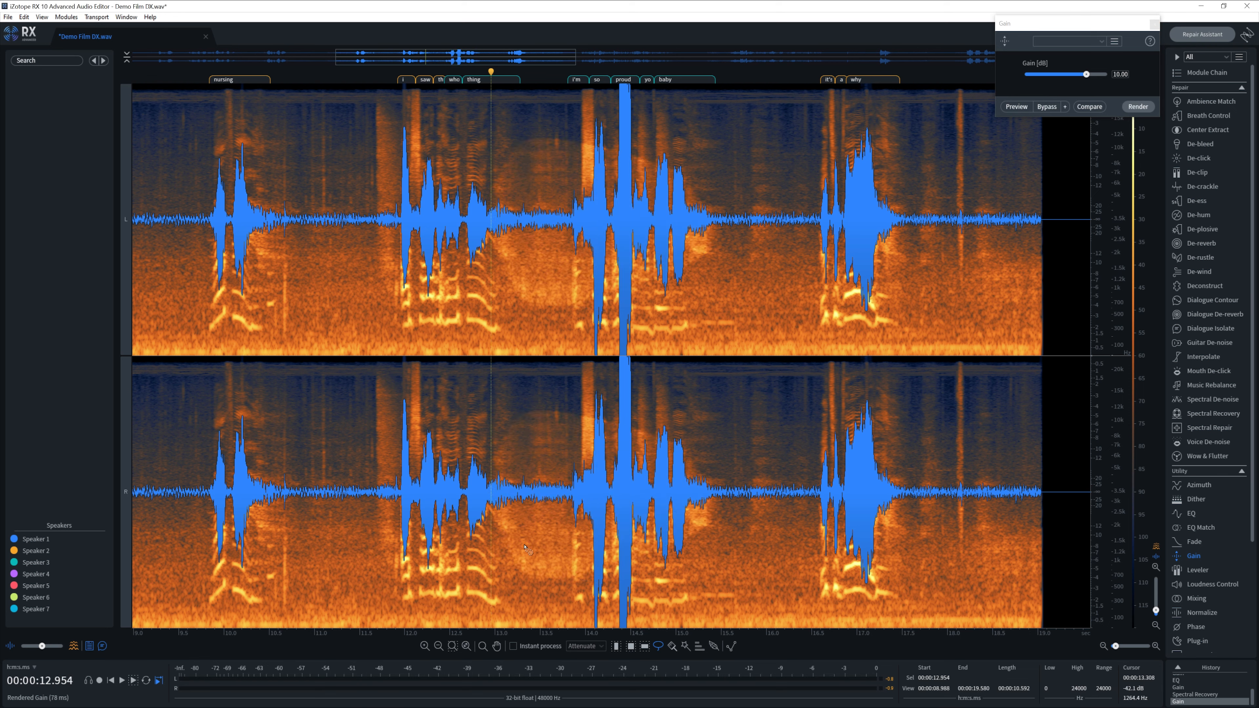
key(ctrl+z)
click(1138, 107)
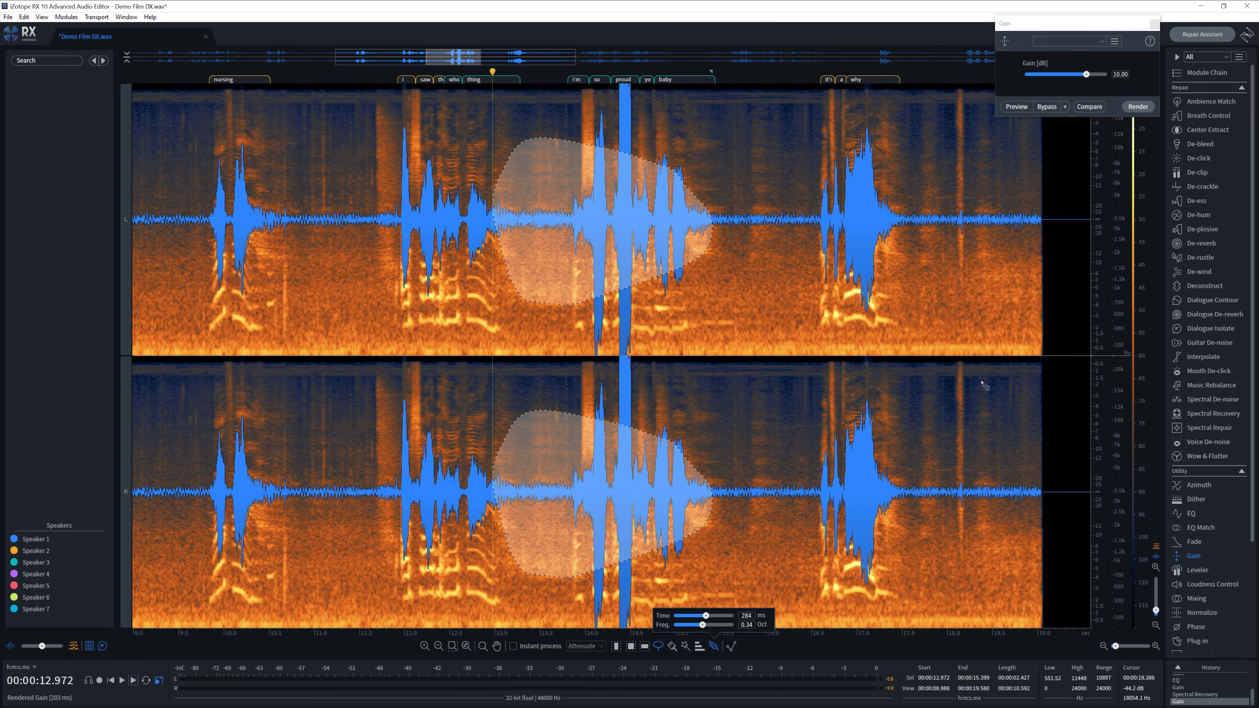
click(747, 439)
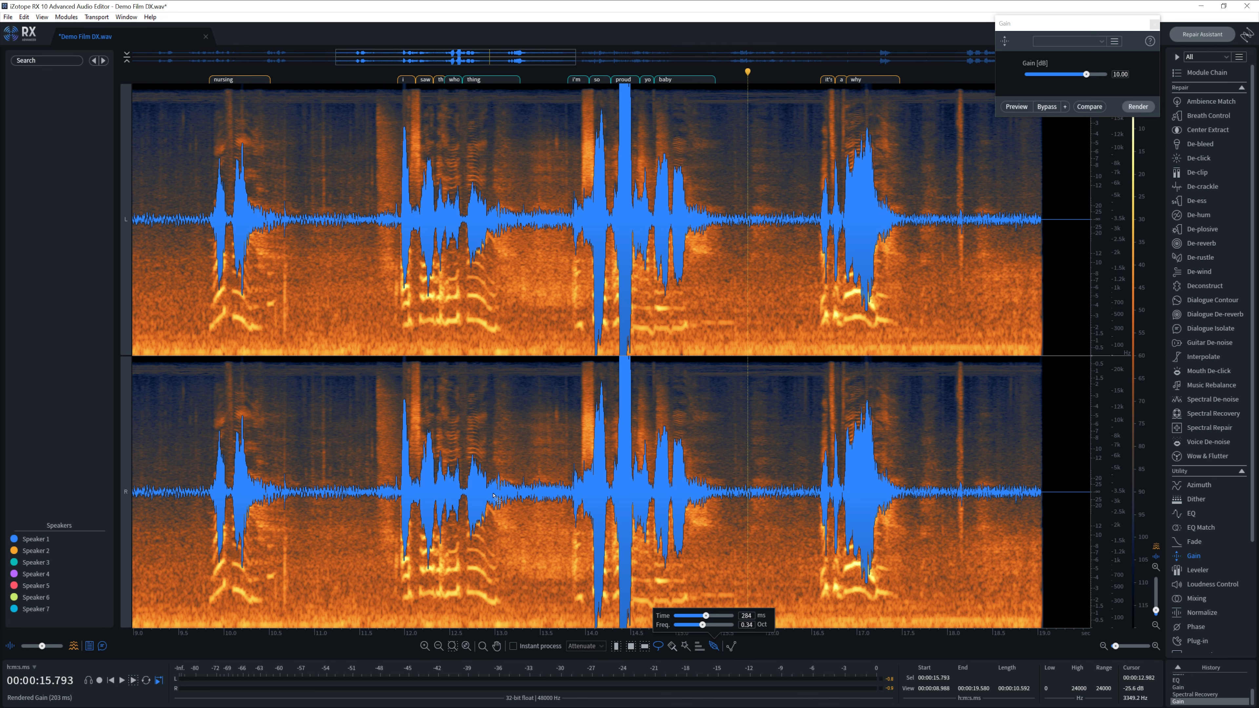